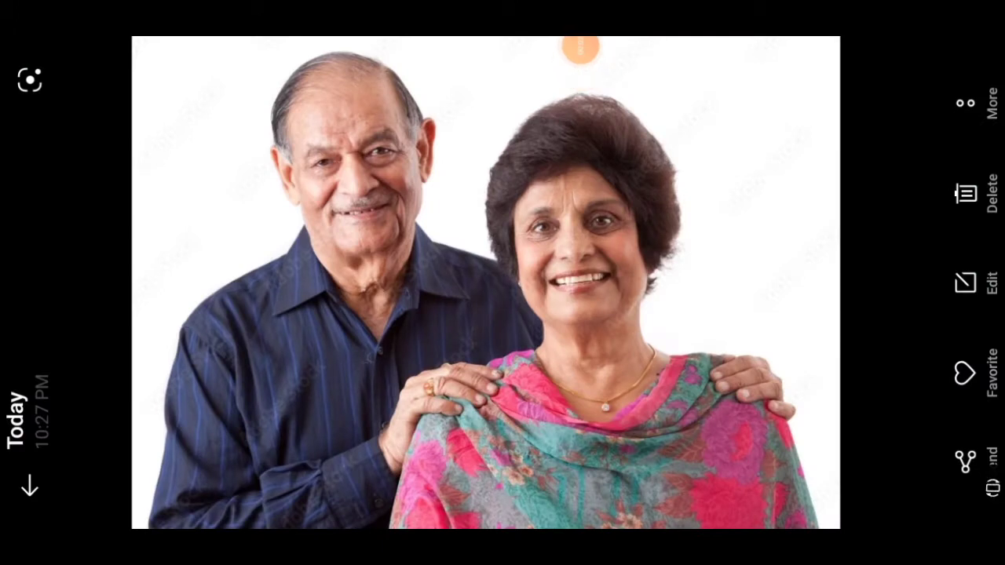
Step: Browse the elderly couple and young man photos in Gallery, then go to the home screen
scroll(486, 283, "up", 5)
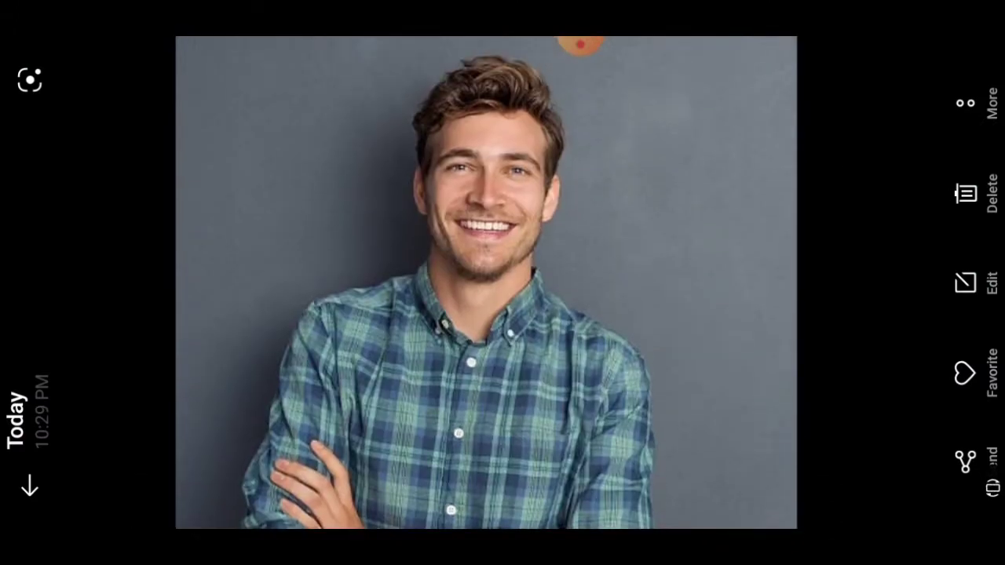
scroll(486, 283, "down", 5)
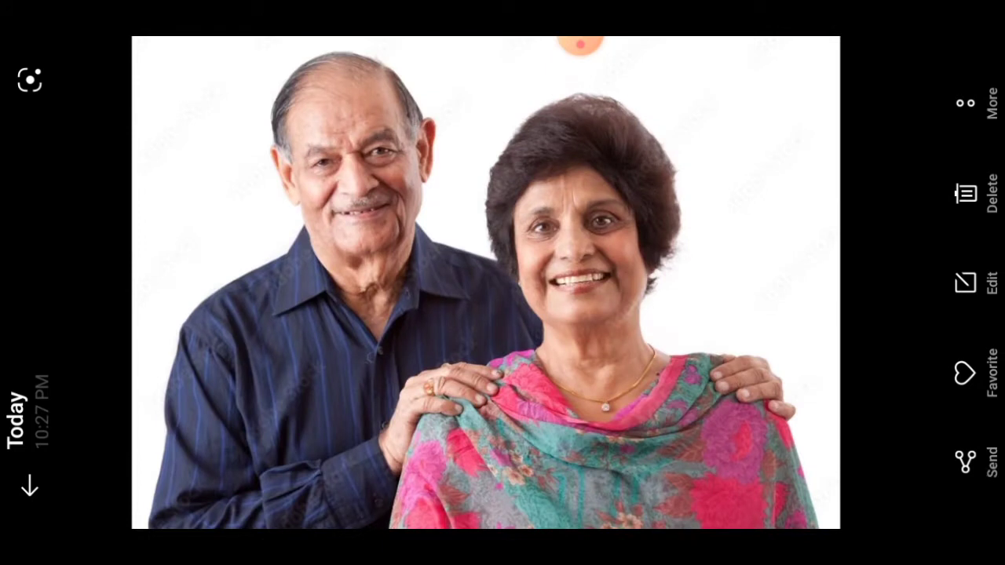
key("super")
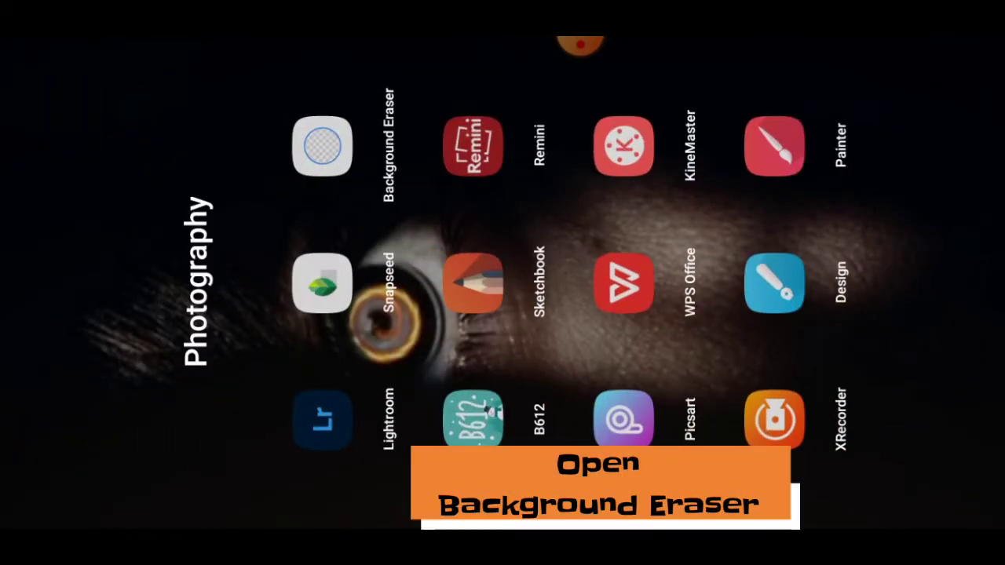
Step: Load the elderly couple photo into Background Eraser without cropping
left_click(322, 148)
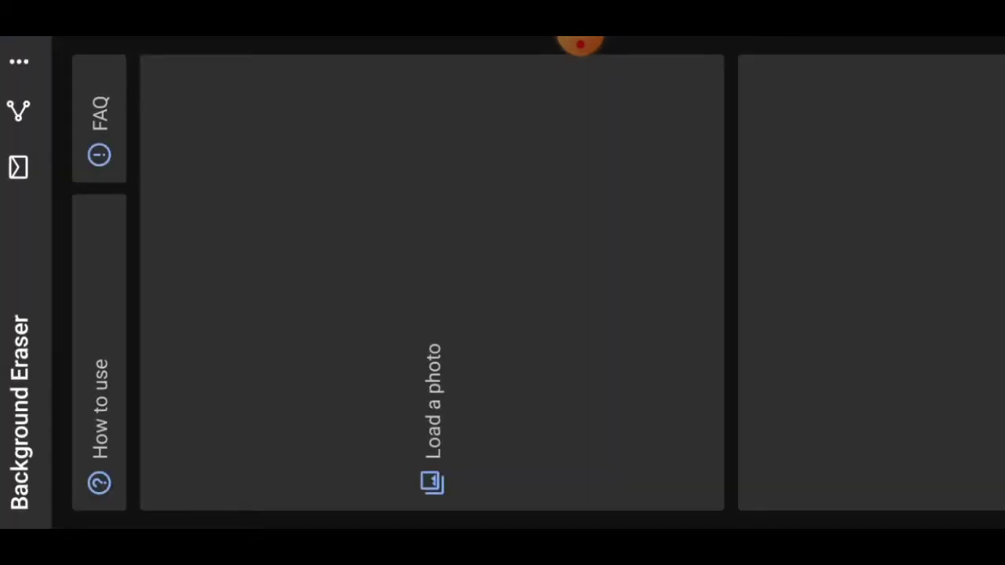
left_click(487, 325)
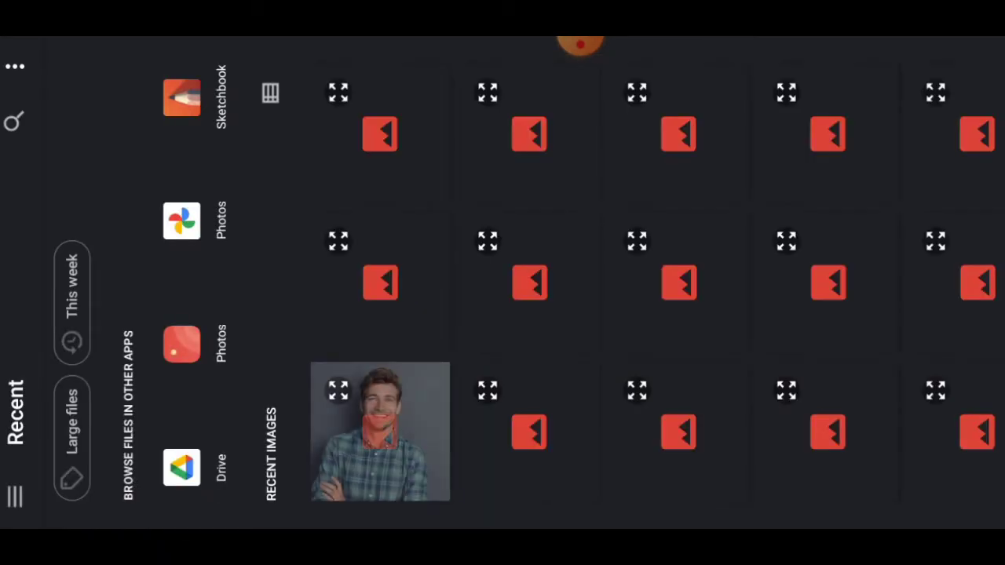
left_click(375, 291)
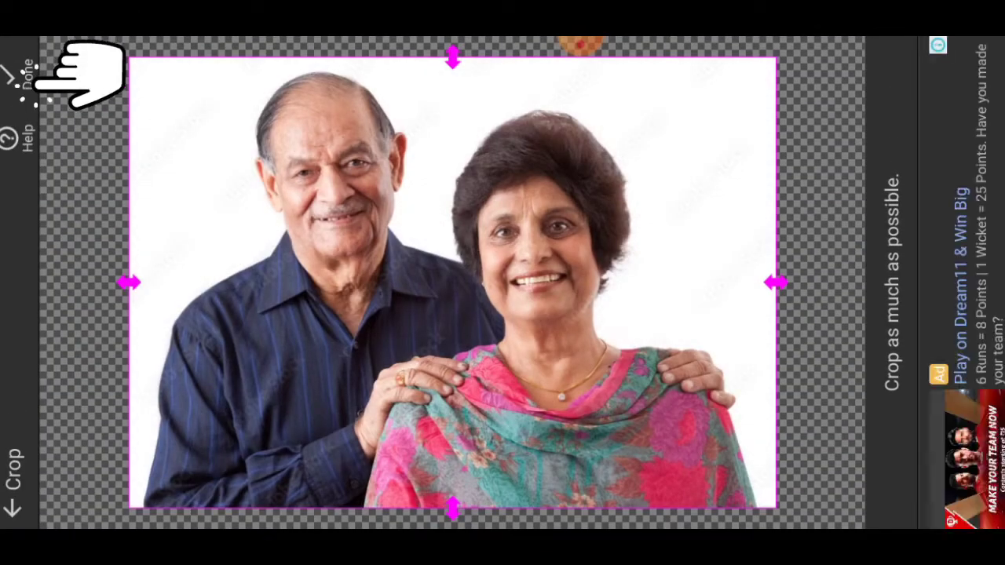
left_click(20, 75)
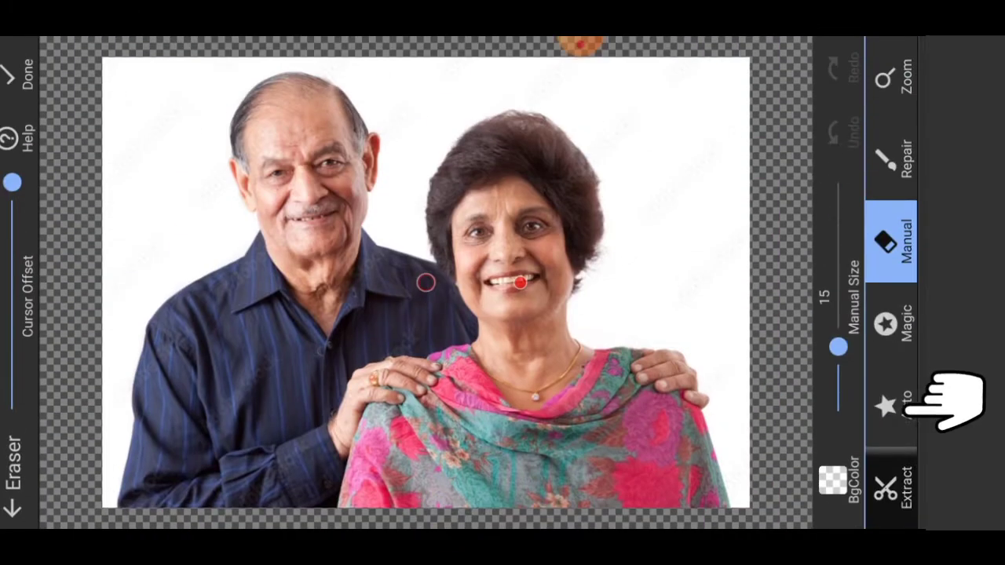
Step: Auto-erase the white background around the couple and at the woman's hair edge
left_click(889, 404)
left_click_drag(723, 252, 751, 277)
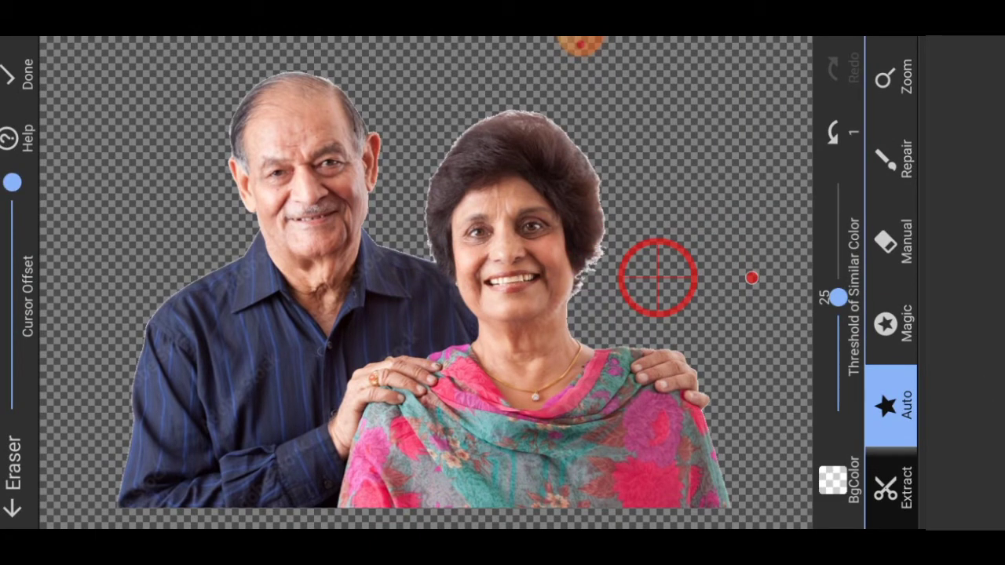
scroll(502, 275, "up", 3)
mouse_move(461, 162)
left_mouse_down()
mouse_move(735, 407)
mouse_move(729, 209)
left_mouse_up()
Step: Clean the white fringe along the top of her hair and finish erasing
scroll(729, 205, "down", 3)
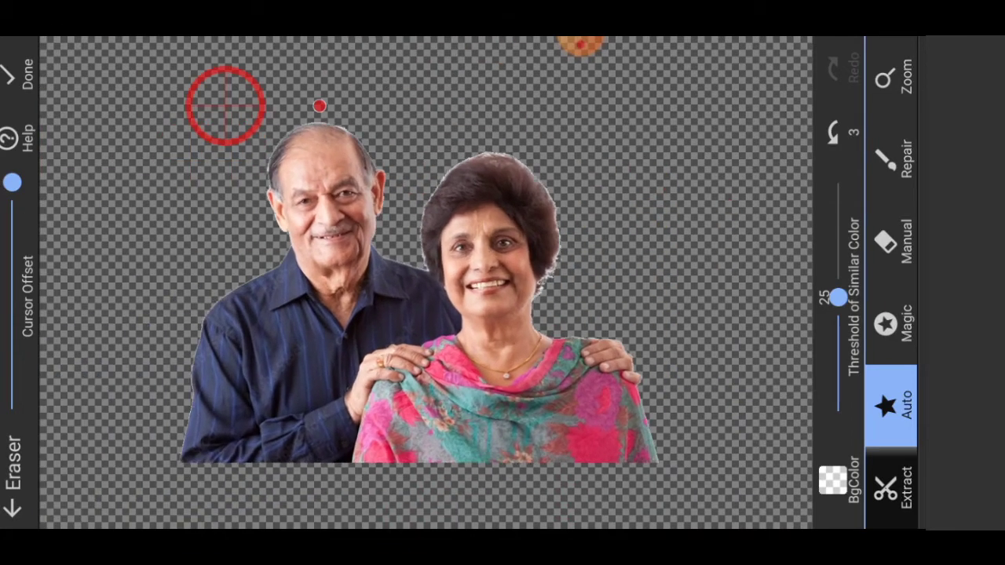
scroll(501, 159, "up", 1)
scroll(501, 159, "up", 3)
scroll(502, 173, "up", 2)
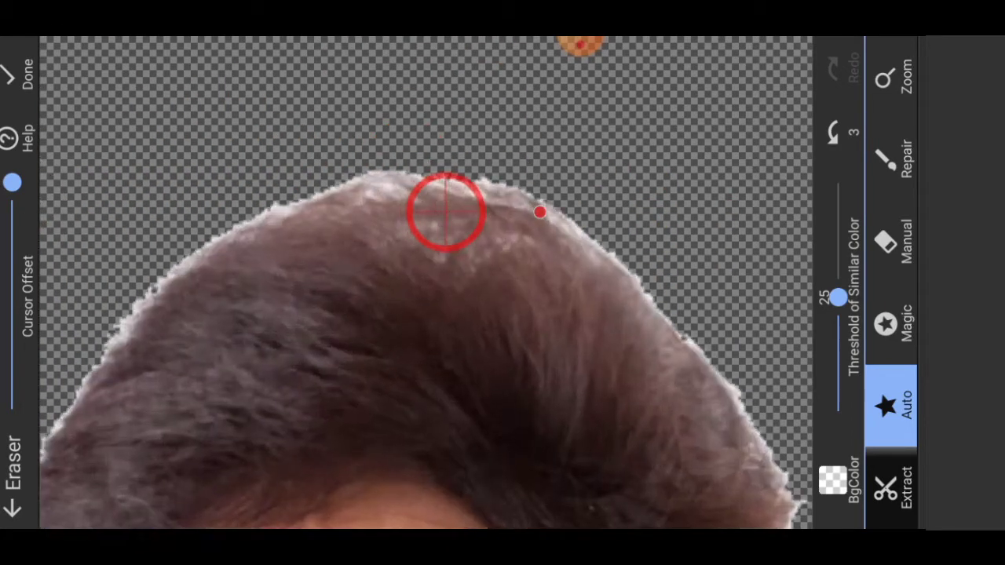
left_click_drag(545, 217, 578, 182)
scroll(579, 182, "down", 2)
scroll(254, 173, "down", 2)
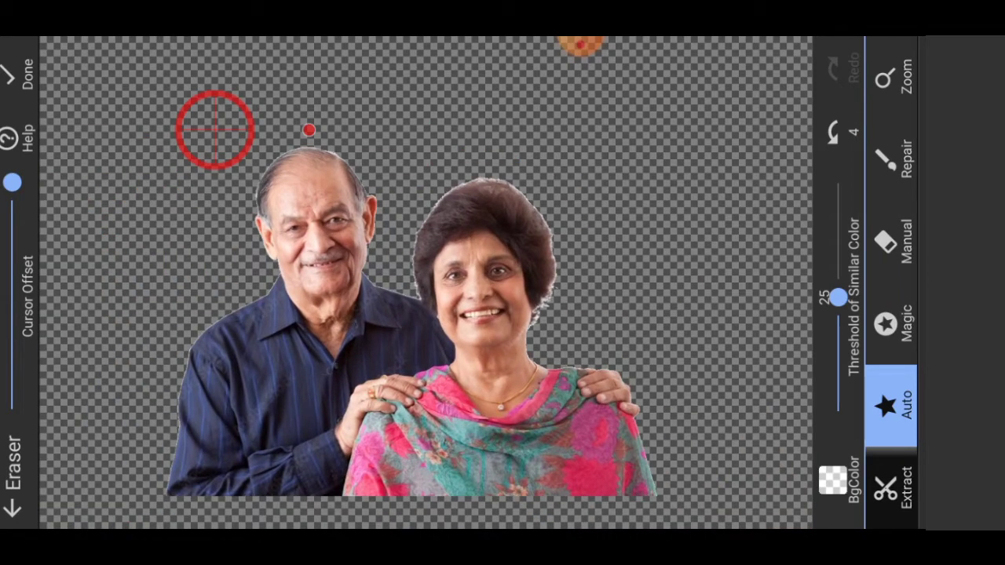
left_click(20, 72)
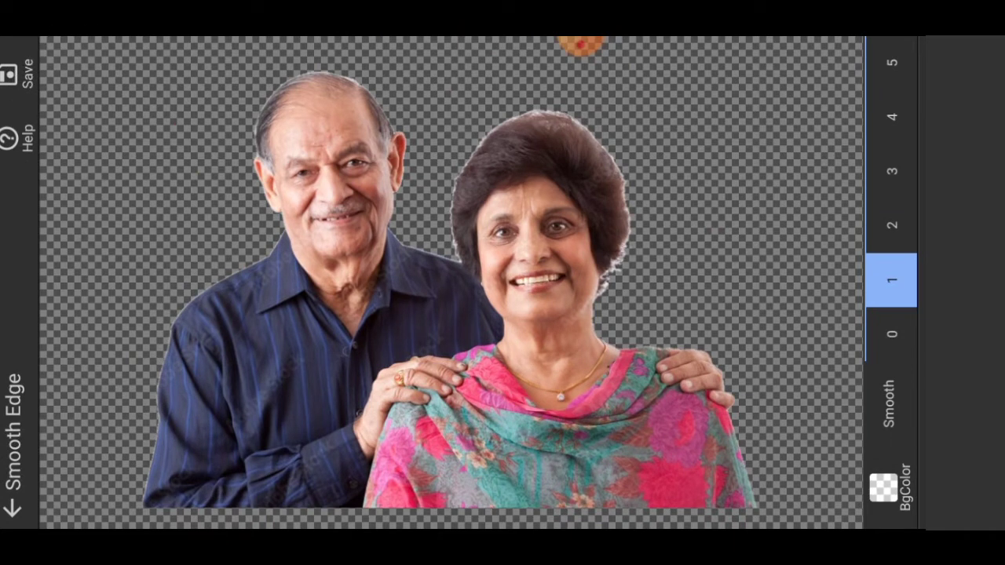
Step: Apply edge smoothing level 5 to the couple cutout and save it
left_click(891, 63)
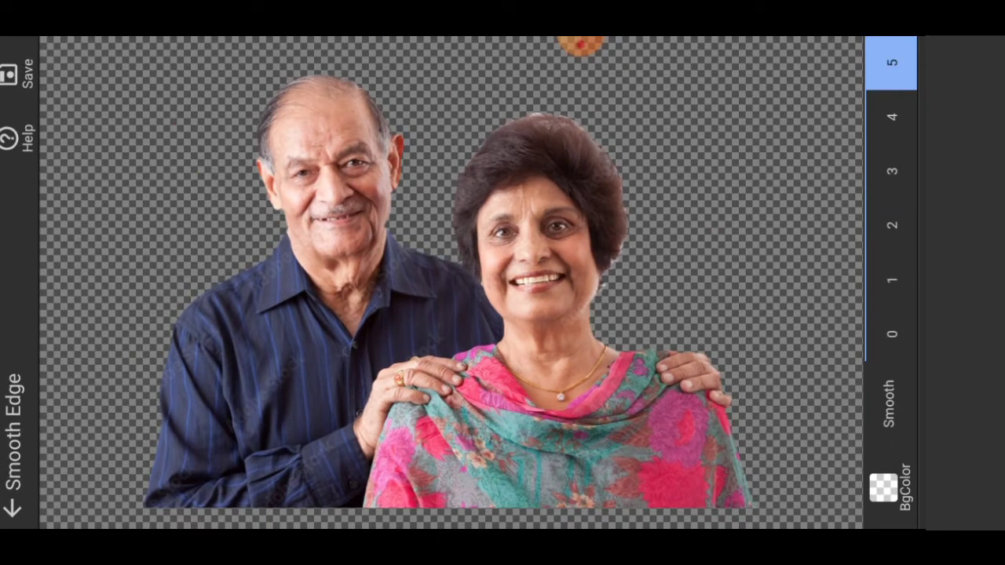
left_click(20, 73)
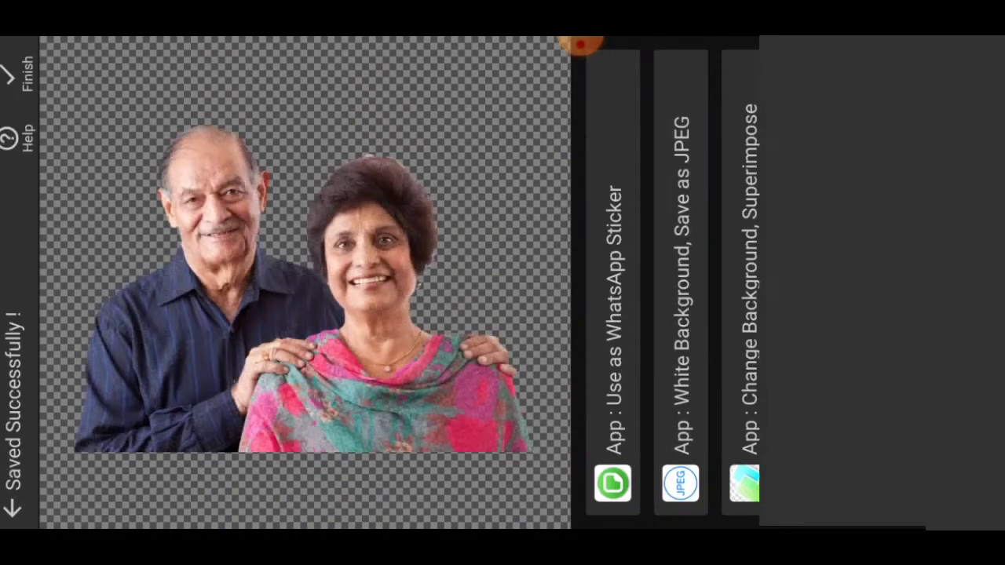
Step: Load the young man photo uncropped and auto-erase the grey wall around him
left_click(19, 72)
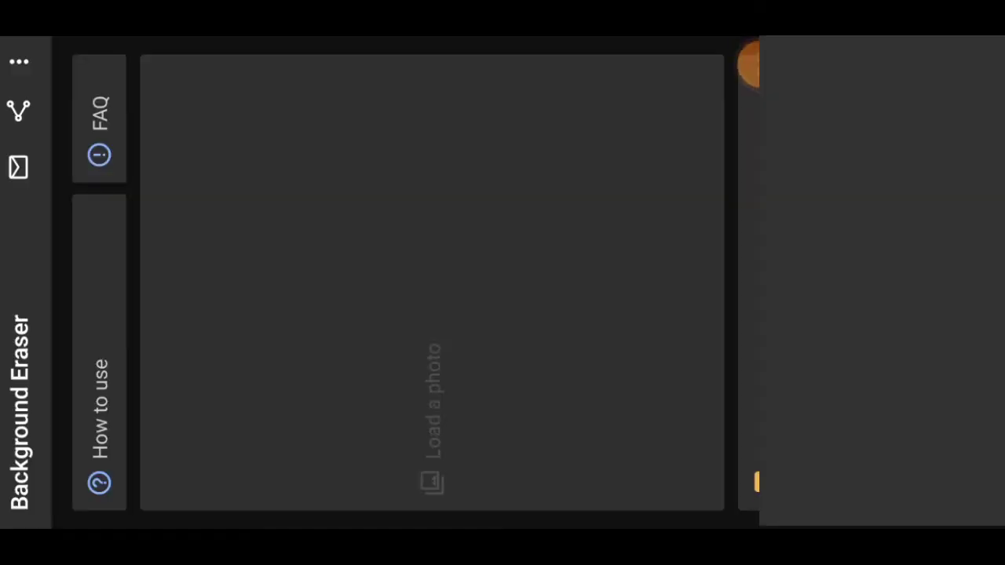
left_click(426, 424)
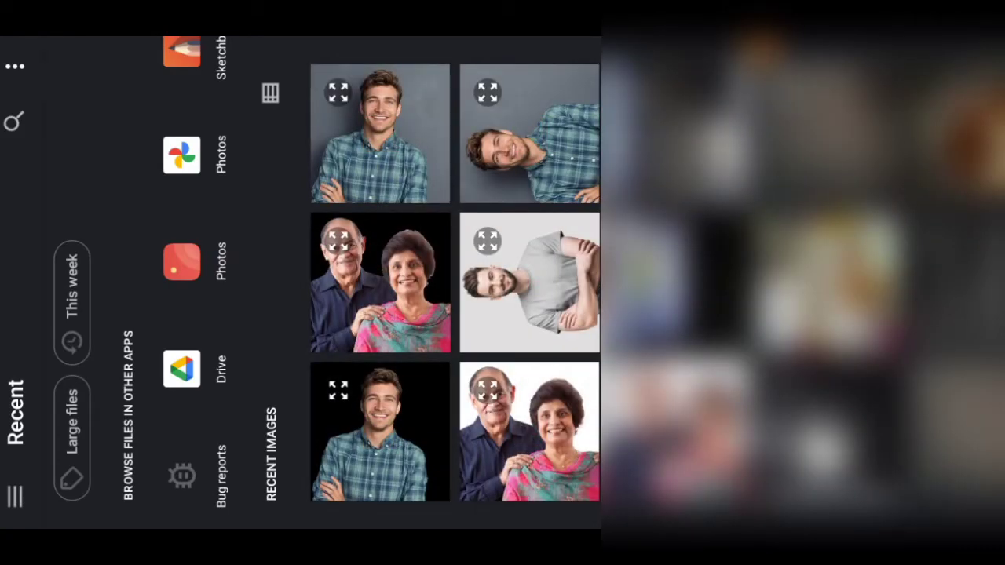
left_click(382, 169)
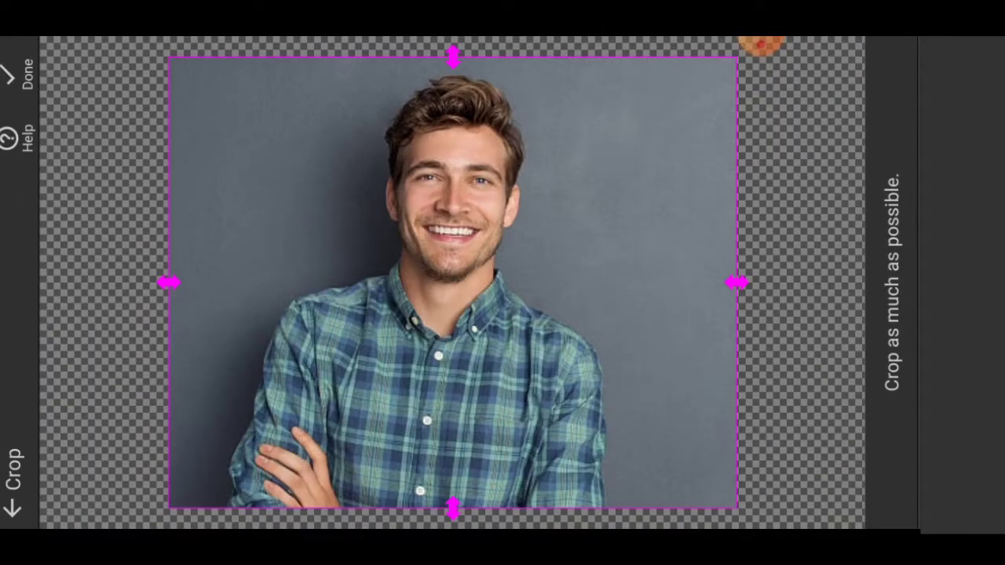
left_click(17, 73)
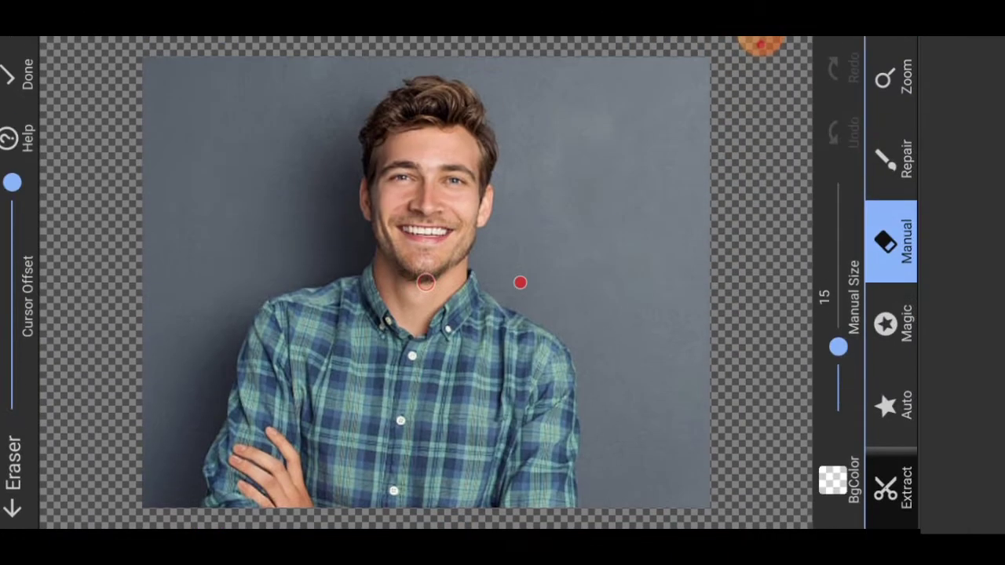
left_click(891, 404)
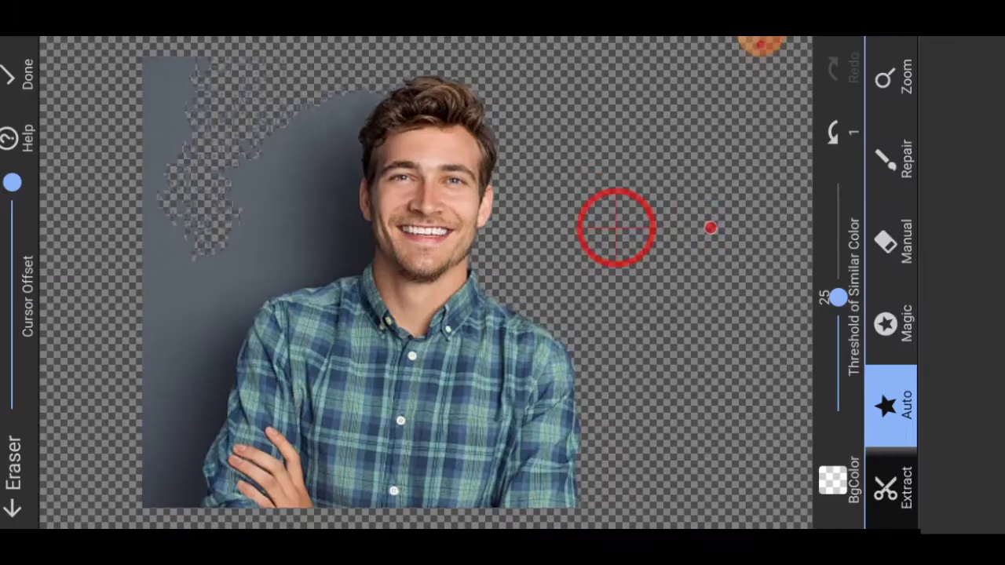
mouse_move(711, 226)
left_mouse_down()
mouse_move(587, 197)
mouse_move(247, 265)
mouse_move(273, 457)
left_mouse_up()
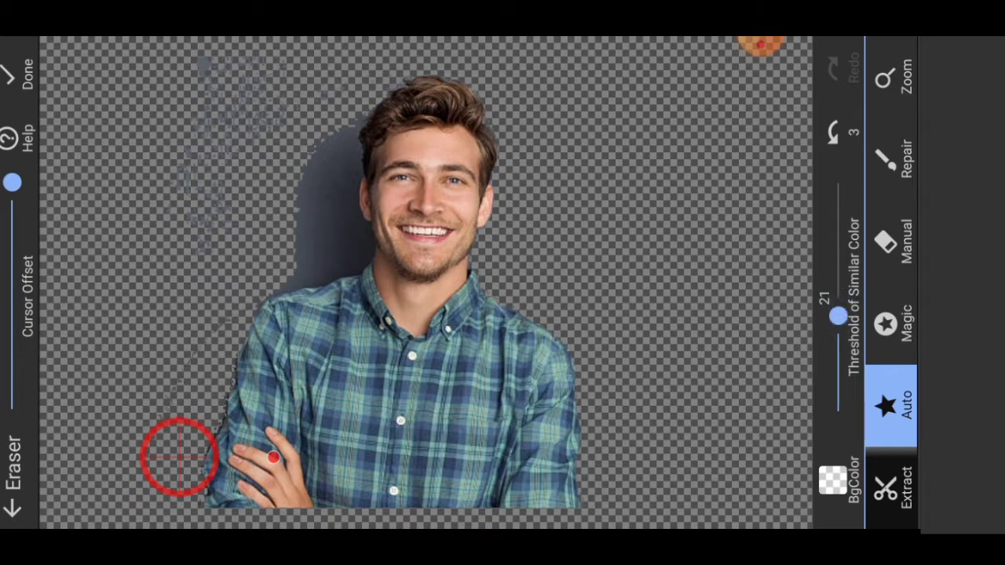
Step: Auto-erase the shadow arcs by his head, then Magic-erase grey residue at size 66
left_click_drag(424, 295, 424, 253)
mouse_move(399, 197)
left_mouse_down()
mouse_move(402, 206)
mouse_move(302, 203)
left_mouse_up()
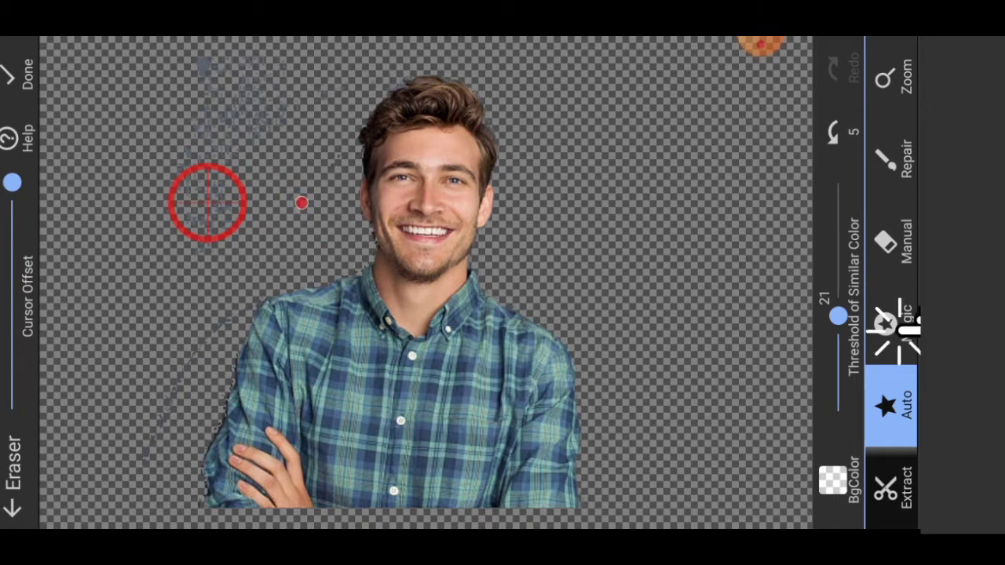
left_click(895, 324)
left_click_drag(838, 321, 837, 247)
mouse_move(302, 203)
left_mouse_down()
mouse_move(289, 175)
mouse_move(322, 84)
mouse_move(295, 205)
mouse_move(372, 118)
mouse_move(301, 72)
mouse_move(377, 67)
mouse_move(431, 81)
mouse_move(429, 72)
mouse_move(338, 58)
mouse_move(262, 277)
mouse_move(235, 462)
mouse_move(296, 335)
mouse_move(330, 294)
mouse_move(307, 314)
mouse_move(240, 434)
left_mouse_up()
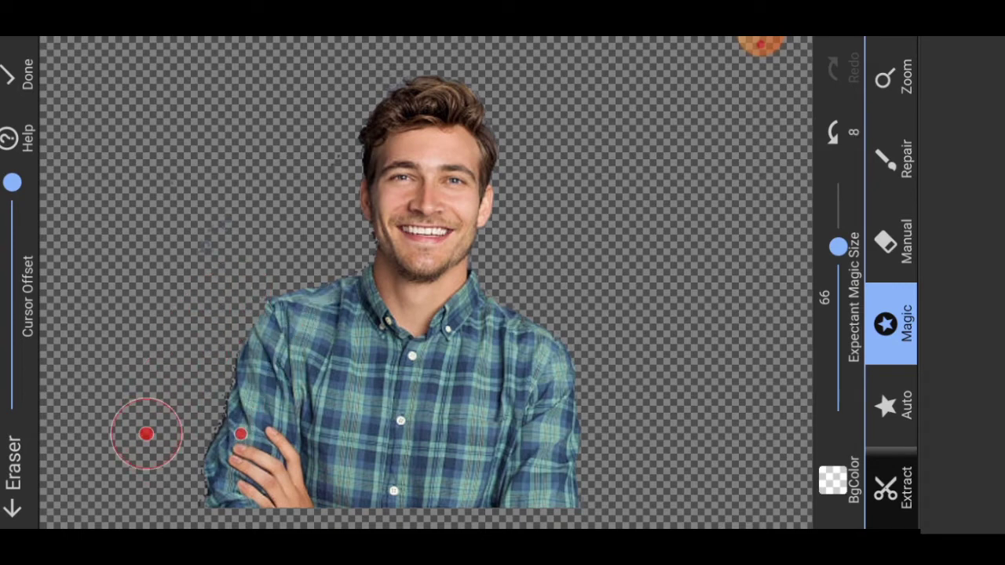
Step: Use Repair at size 15 to restore the erased edges along his cheek and neck
scroll(424, 219, "up", 3)
scroll(468, 271, "up", 3)
left_click(891, 157)
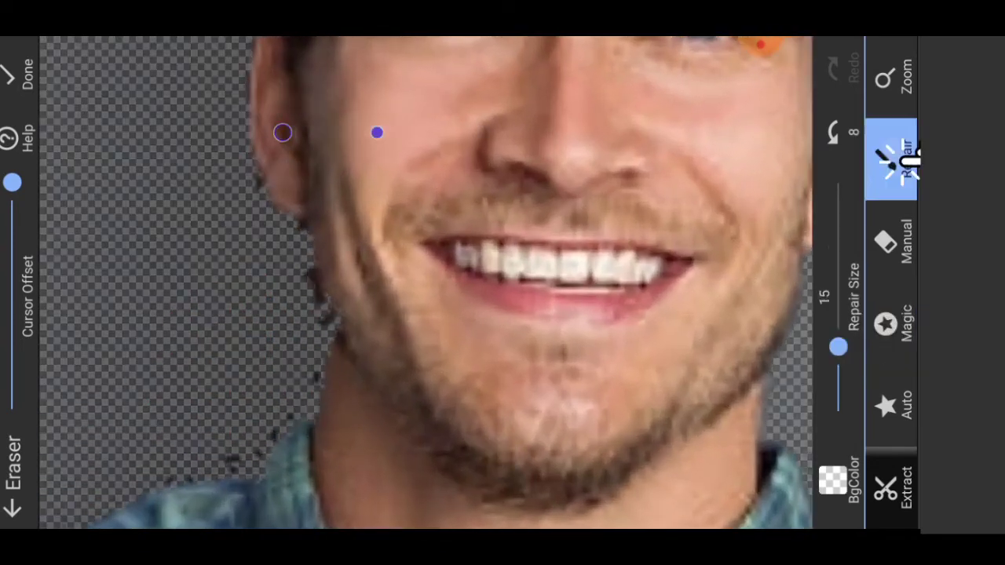
mouse_move(458, 209)
left_mouse_down()
mouse_move(455, 243)
mouse_move(417, 207)
left_mouse_up()
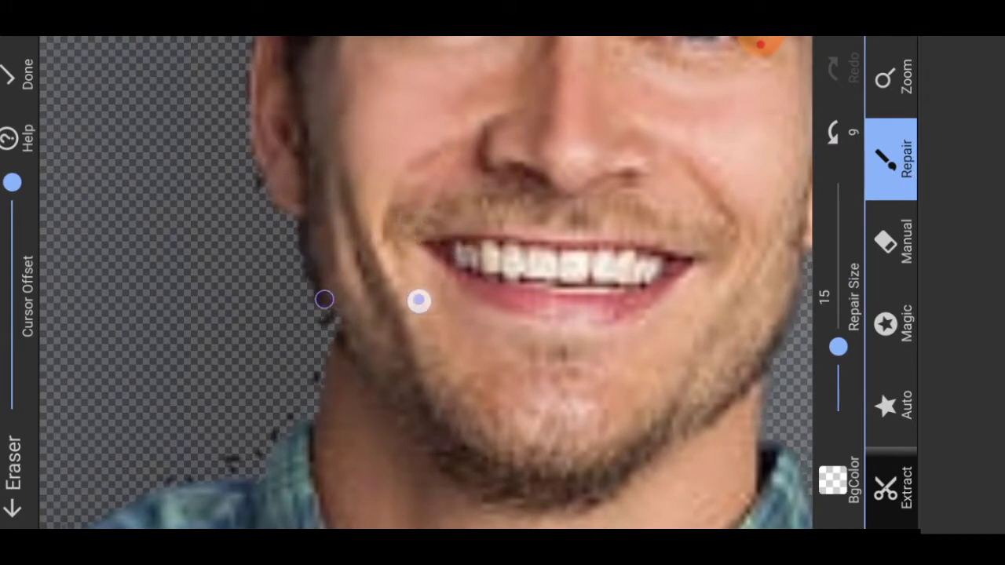
mouse_move(423, 295)
left_mouse_down()
mouse_move(424, 348)
mouse_move(401, 435)
left_mouse_up()
scroll(514, 204, "down", 3)
scroll(514, 204, "up", 3)
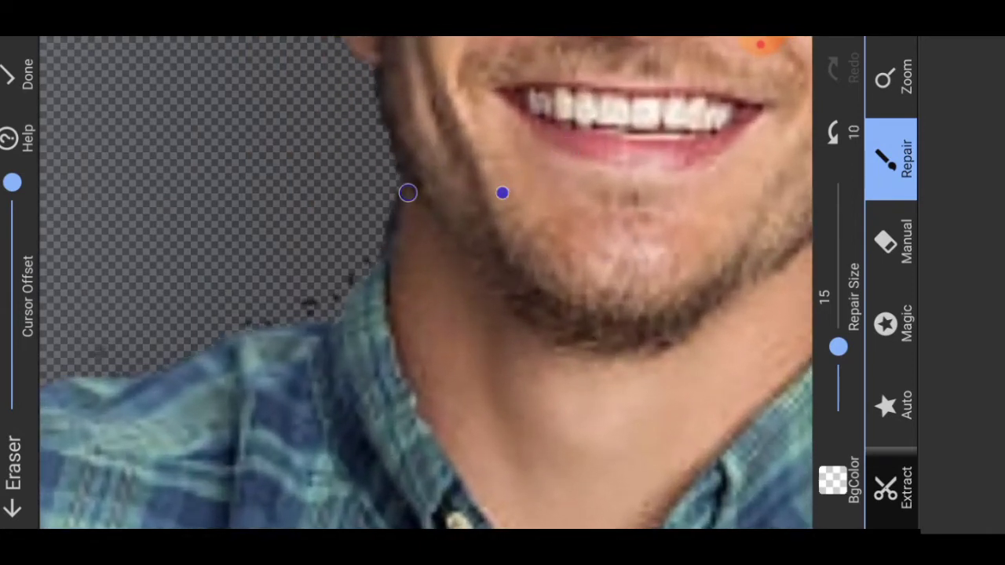
mouse_move(449, 310)
left_mouse_down()
mouse_move(464, 267)
mouse_move(482, 253)
mouse_move(403, 319)
mouse_move(424, 296)
mouse_move(219, 386)
left_mouse_up()
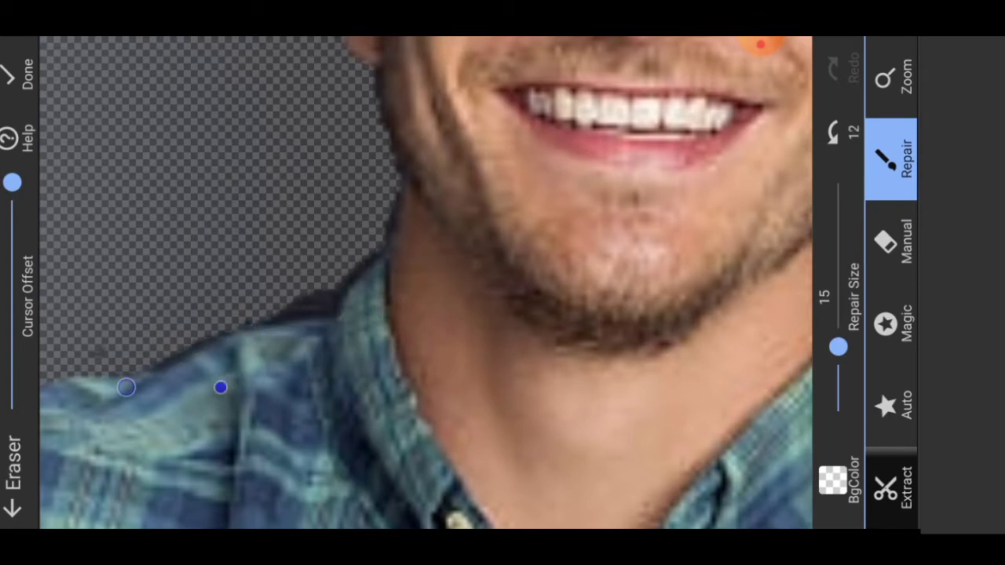
Step: Zoom in and restore the erased pixels and shadow along the shirt's left edge
scroll(524, 306, "down", 5)
scroll(566, 412, "down", 5)
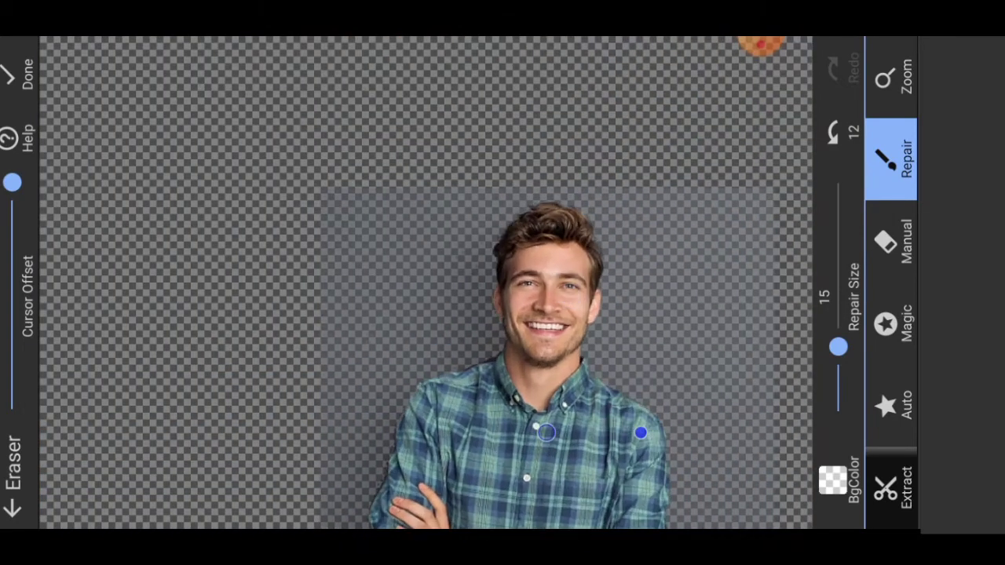
scroll(644, 302, "up", 3)
scroll(542, 291, "up", 2)
scroll(542, 291, "up", 3)
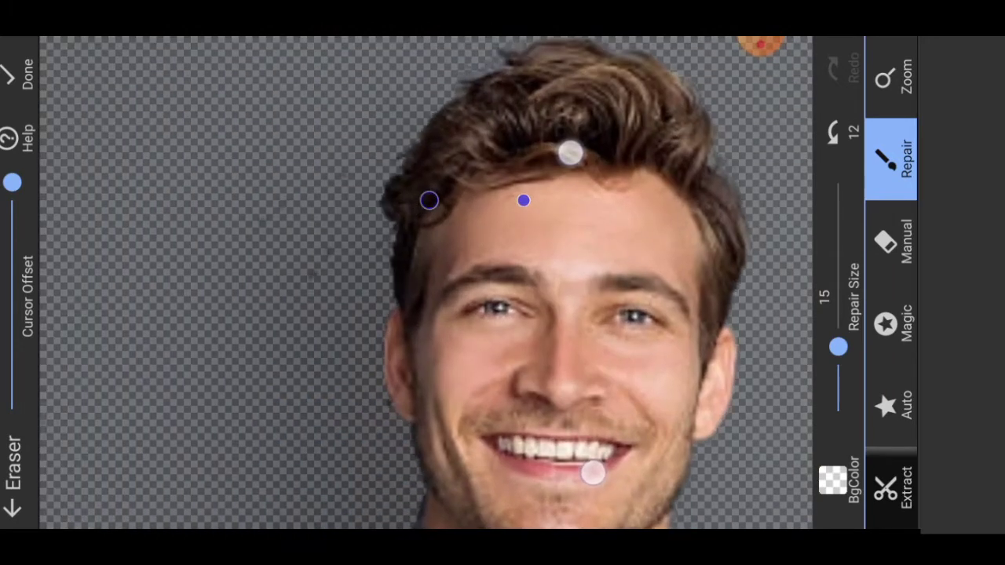
scroll(524, 200, "down", 5)
scroll(628, 157, "down", 2)
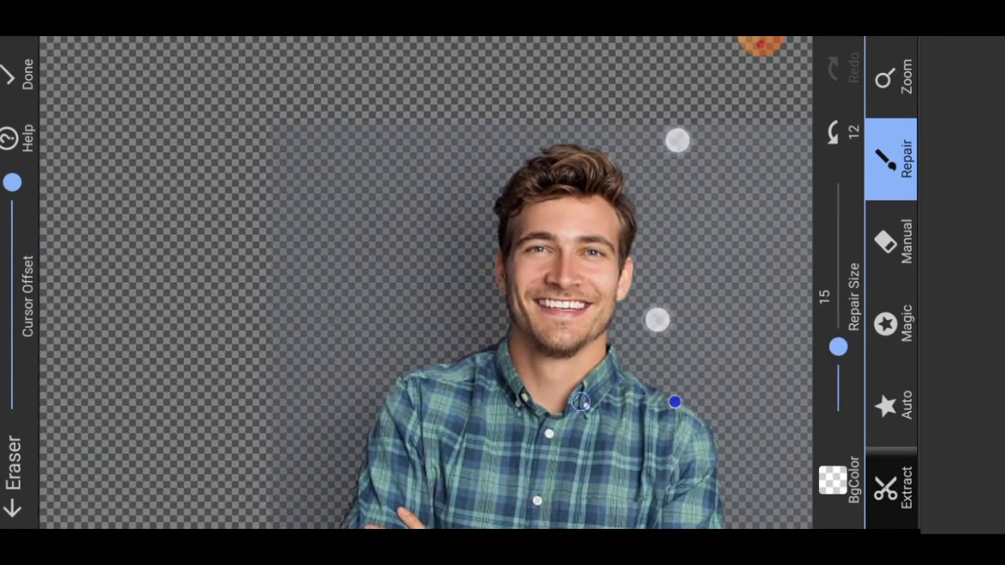
scroll(594, 195, "up", 4)
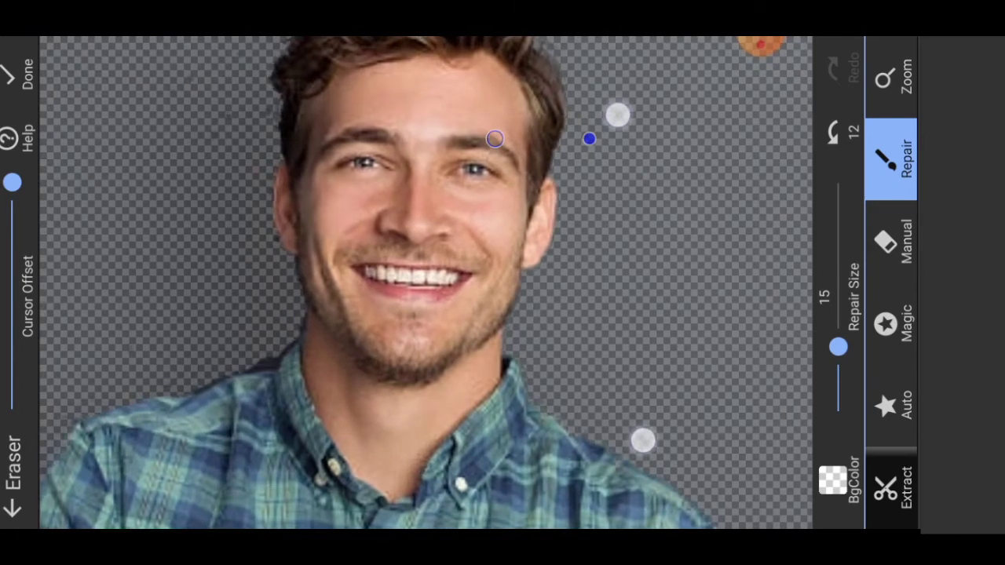
scroll(542, 138, "down", 3)
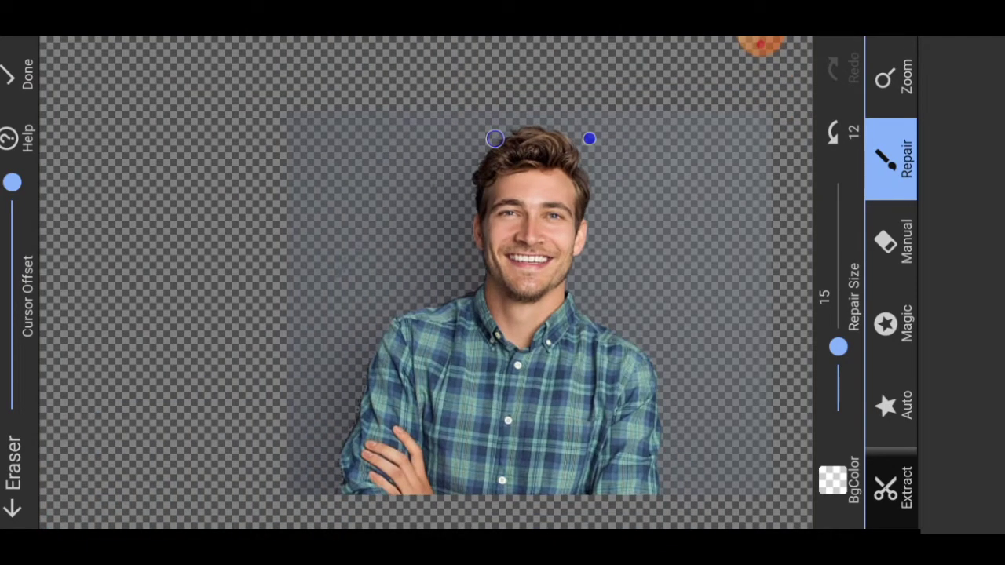
scroll(456, 385, "up", 5)
scroll(550, 314, "up", 2)
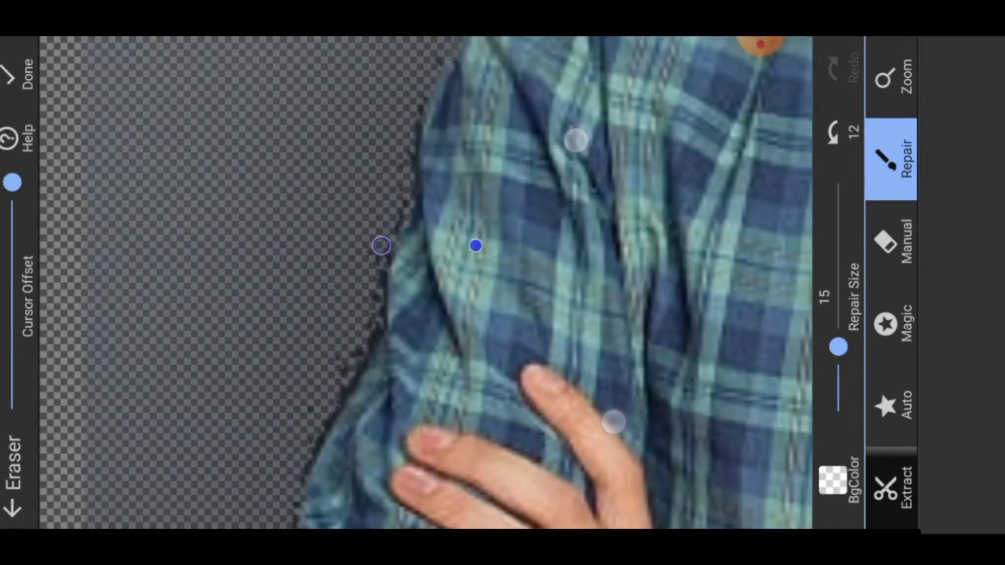
mouse_move(513, 278)
left_mouse_down()
mouse_move(490, 331)
mouse_move(473, 330)
mouse_move(523, 190)
mouse_move(481, 298)
left_mouse_up()
left_click_drag(590, 404, 616, 375)
scroll(615, 375, "up", 2)
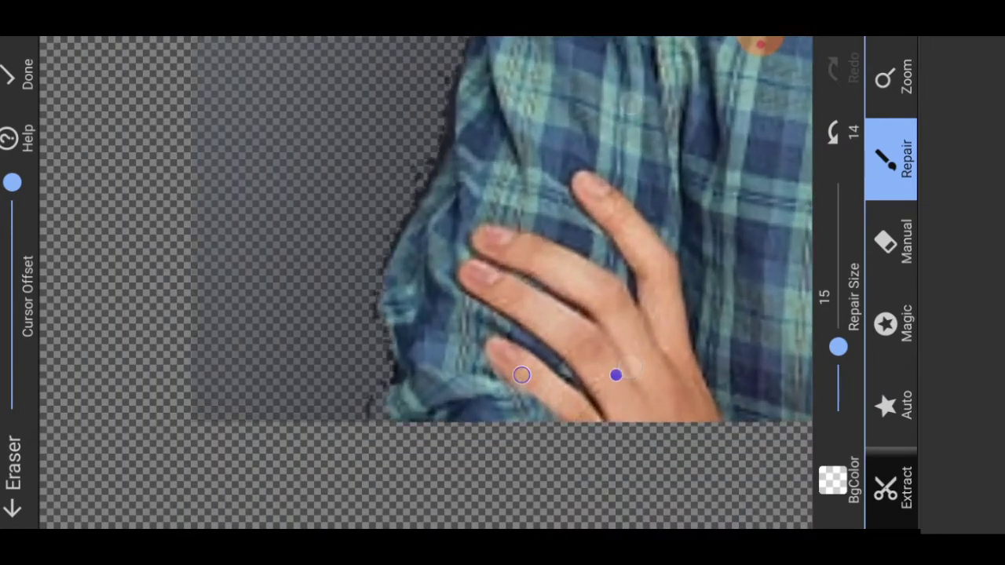
mouse_move(464, 333)
left_mouse_down()
mouse_move(474, 280)
mouse_move(489, 347)
mouse_move(484, 390)
mouse_move(460, 424)
left_mouse_up()
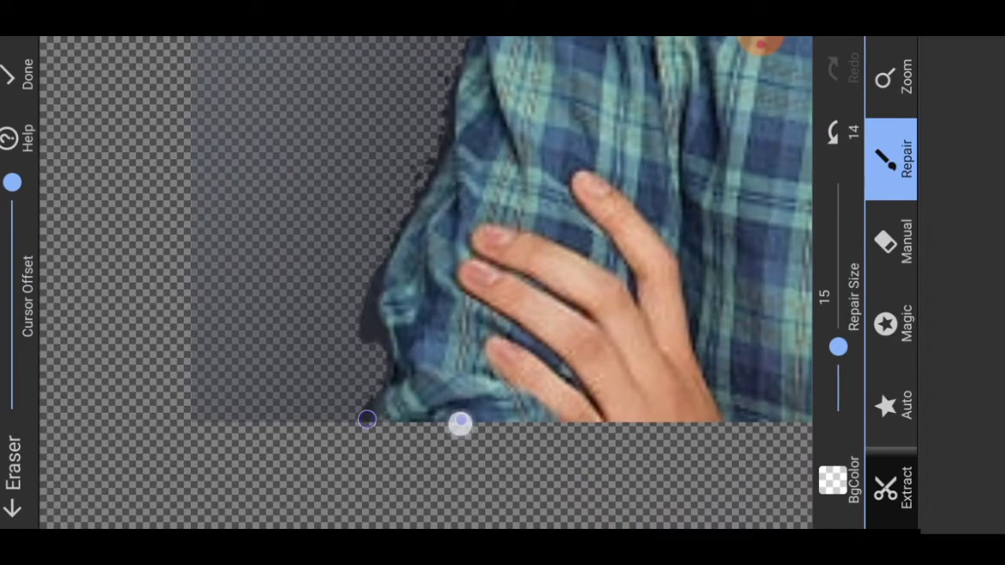
Step: Manually erase the dark leftover fringe along the shirt's left edge
left_click(891, 239)
left_click_drag(322, 370, 425, 356)
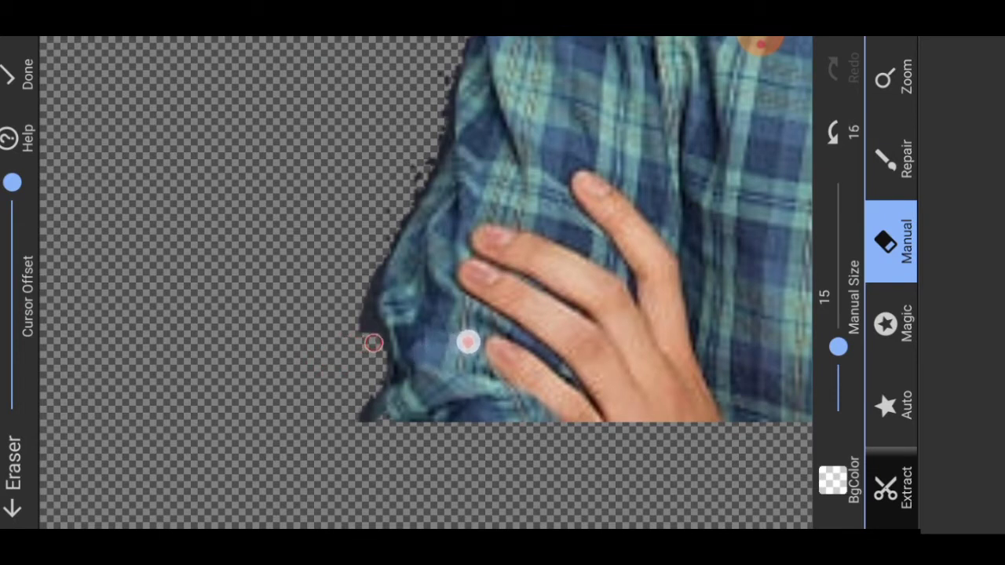
mouse_move(458, 307)
left_mouse_down()
mouse_move(462, 271)
mouse_move(454, 382)
left_mouse_up()
left_click_drag(575, 177, 542, 280)
scroll(590, 312, "up", 3)
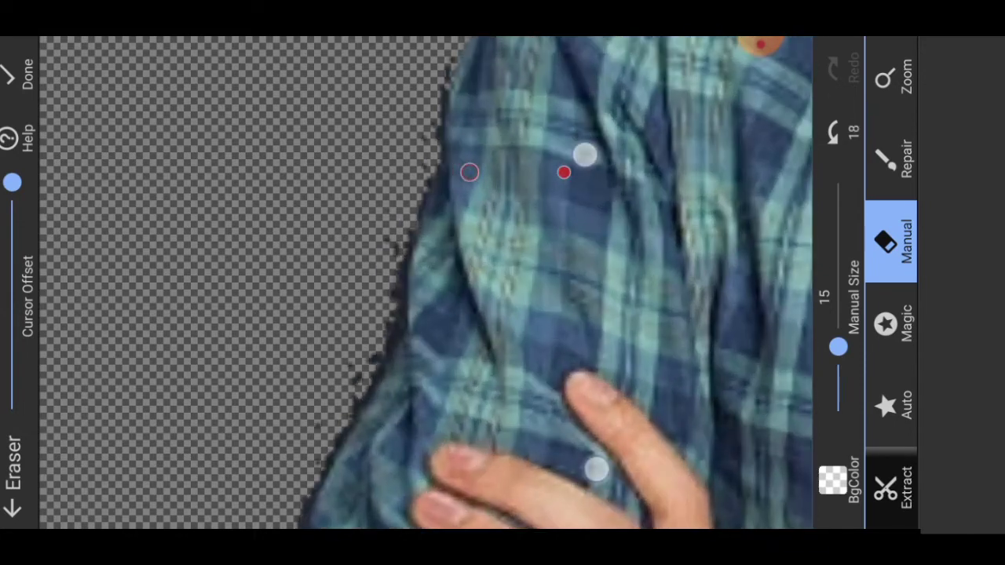
mouse_move(357, 260)
left_mouse_down()
mouse_move(416, 332)
mouse_move(456, 342)
mouse_move(435, 395)
mouse_move(395, 439)
mouse_move(427, 415)
mouse_move(457, 362)
mouse_move(473, 281)
left_mouse_up()
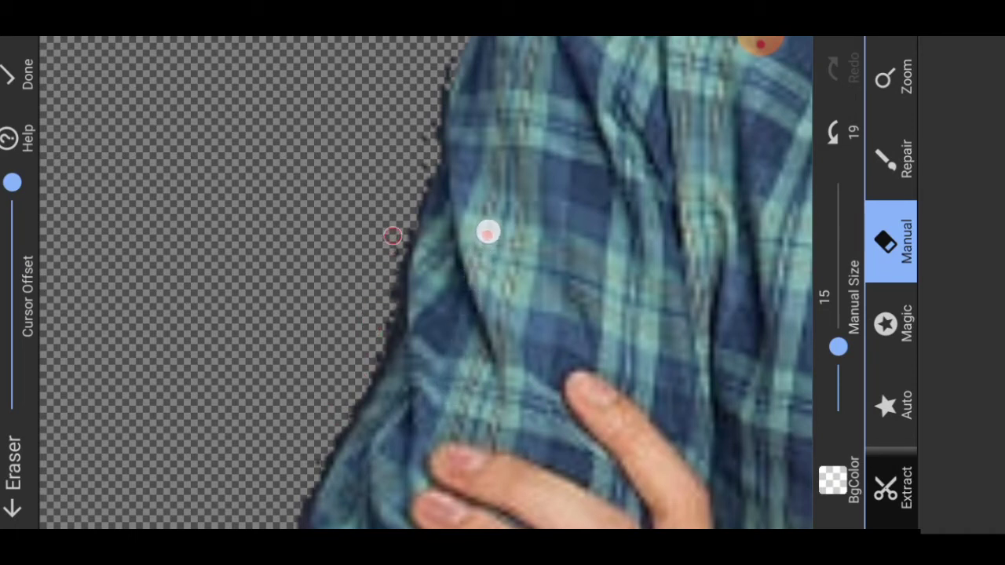
left_click_drag(487, 232, 485, 248)
left_click_drag(481, 295, 457, 346)
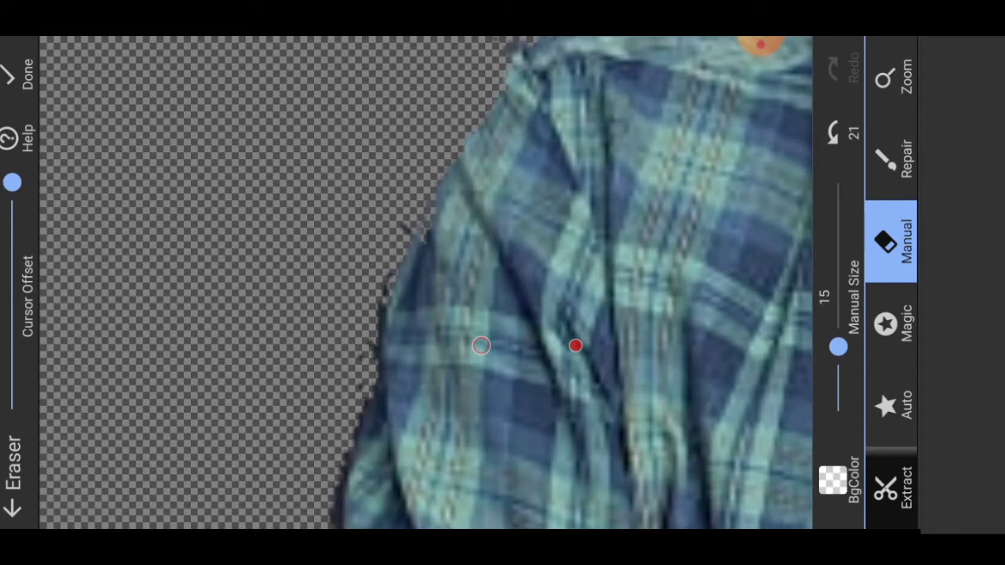
Step: Repair the shirt's upper edge and shoulder, undoing one stray stroke
left_click(909, 161)
mouse_move(581, 337)
left_mouse_down()
mouse_move(503, 302)
mouse_move(491, 274)
left_mouse_up()
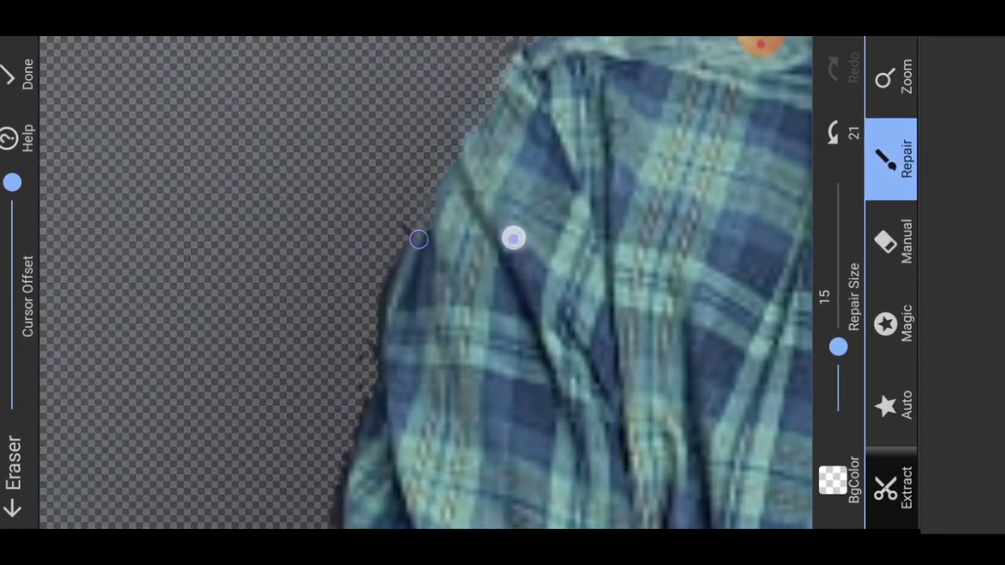
left_click_drag(534, 196, 589, 105)
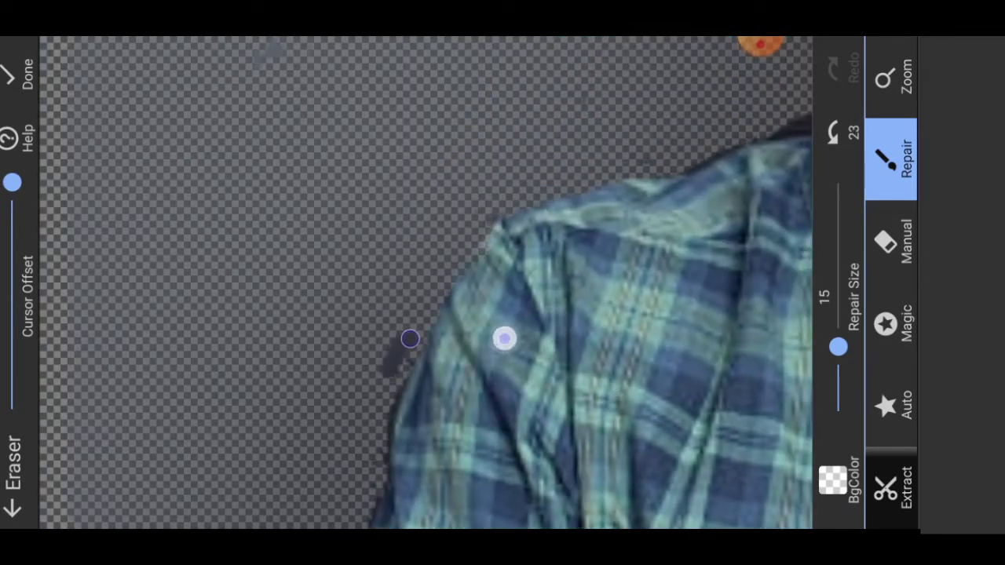
left_click(833, 132)
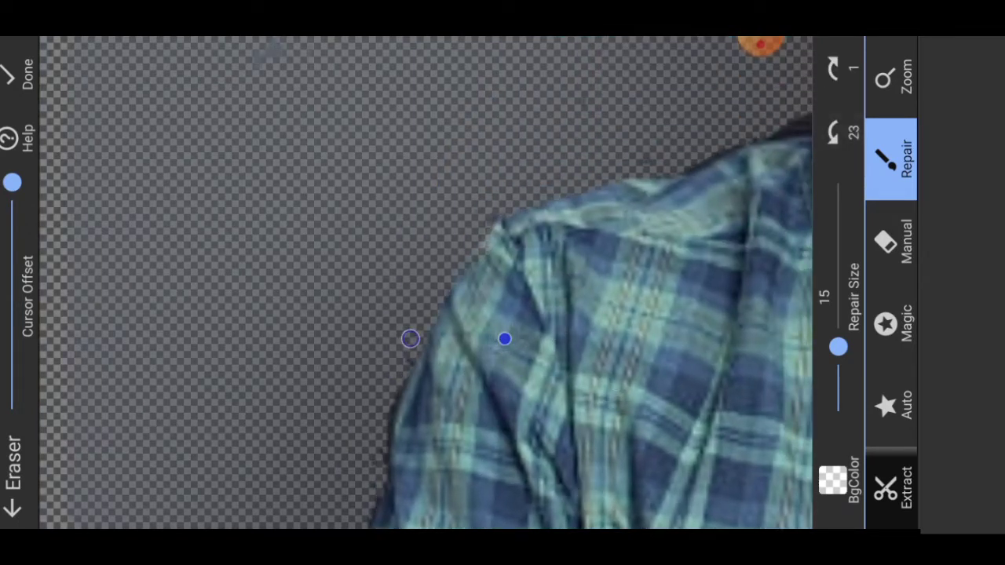
mouse_move(618, 383)
left_mouse_down()
mouse_move(599, 263)
mouse_move(565, 262)
mouse_move(489, 403)
mouse_move(549, 274)
mouse_move(622, 216)
mouse_move(667, 206)
left_mouse_up()
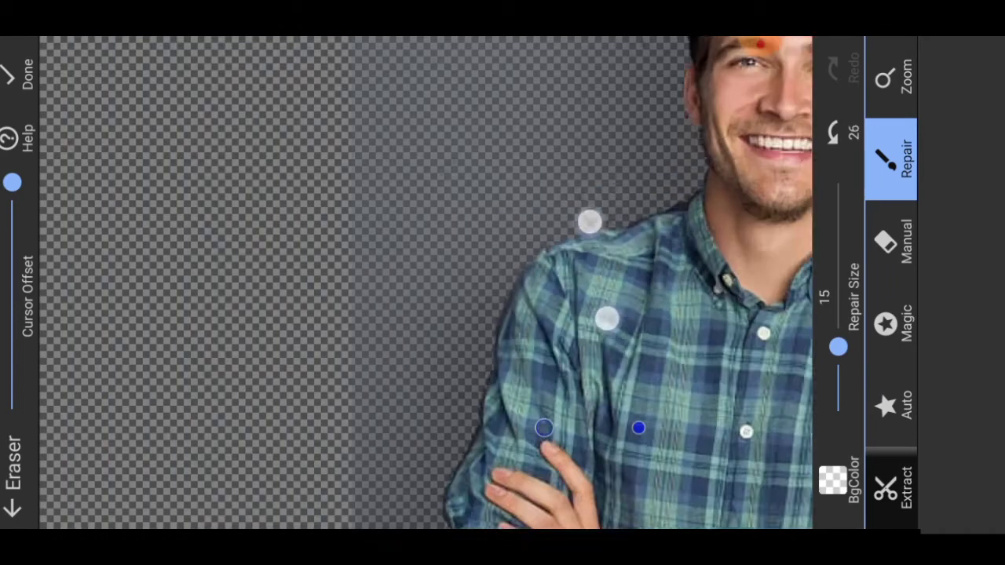
scroll(550, 314, "down", 5)
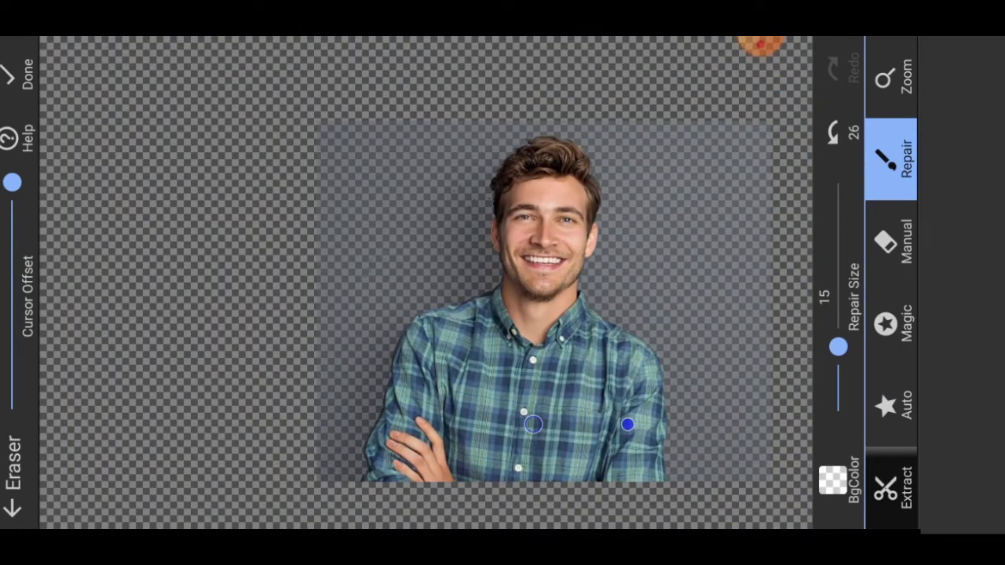
Step: Smooth the man's cutout edges at level 2, save it, and finish
left_click(17, 76)
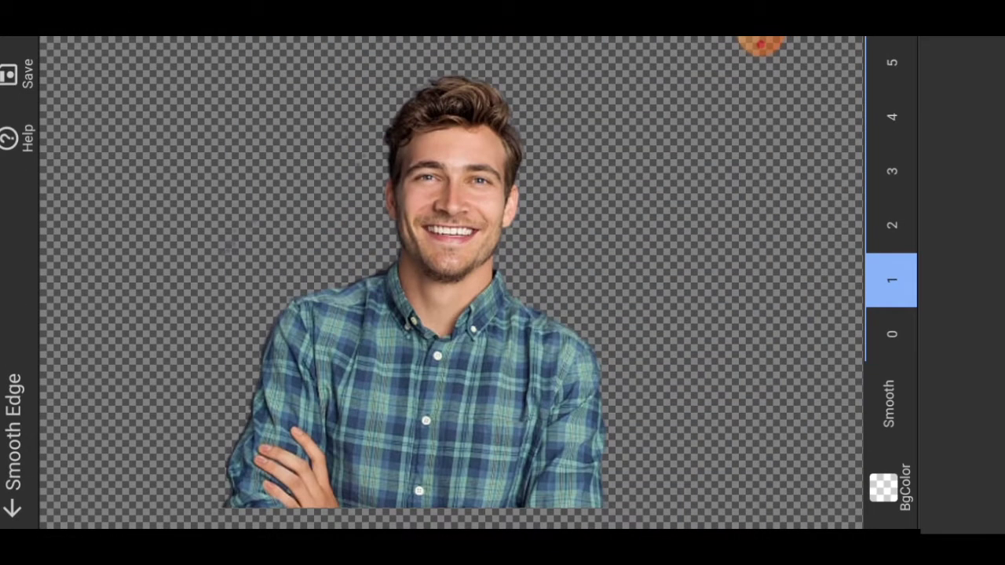
left_click(891, 172)
left_click(891, 117)
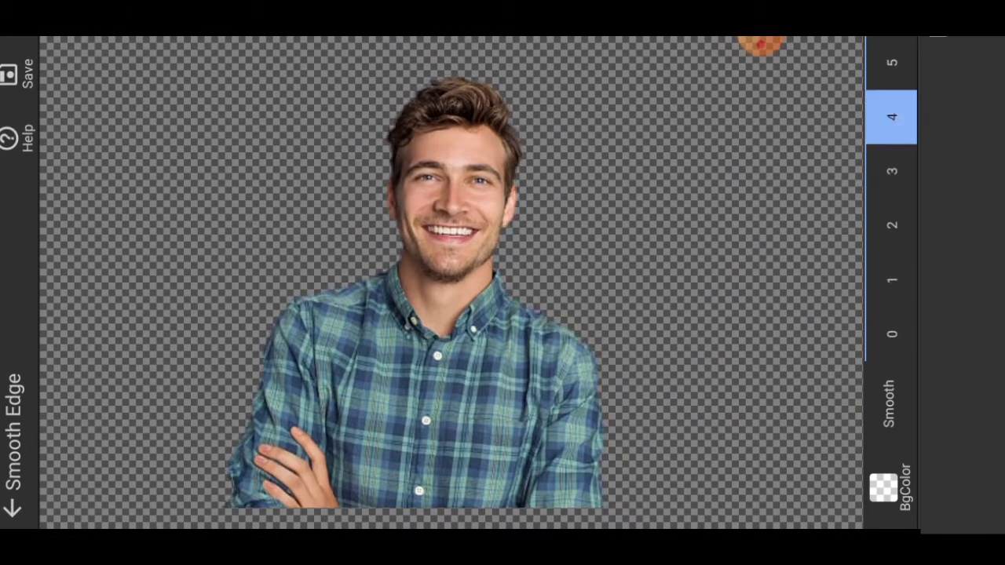
left_click(891, 171)
left_click(895, 225)
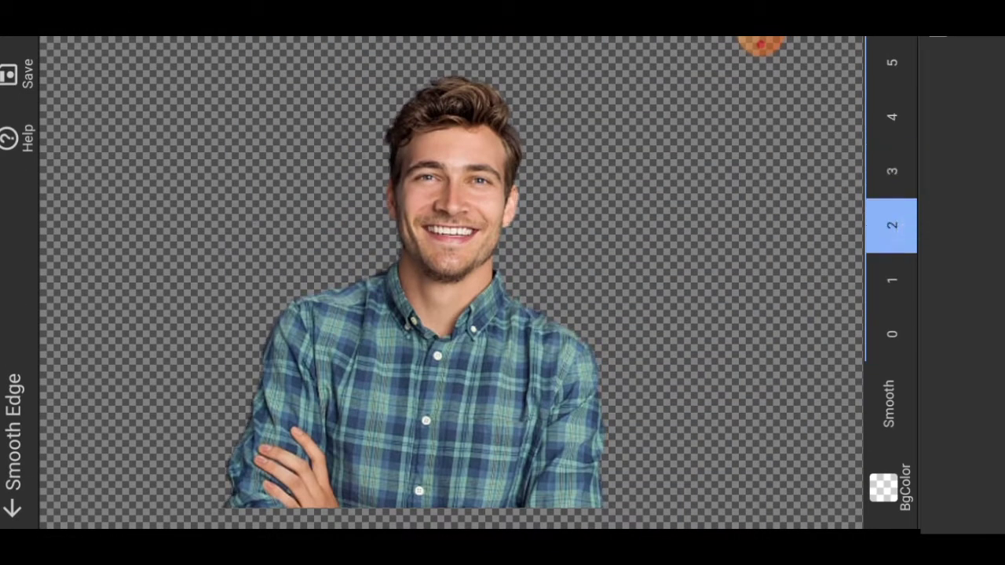
left_click(17, 72)
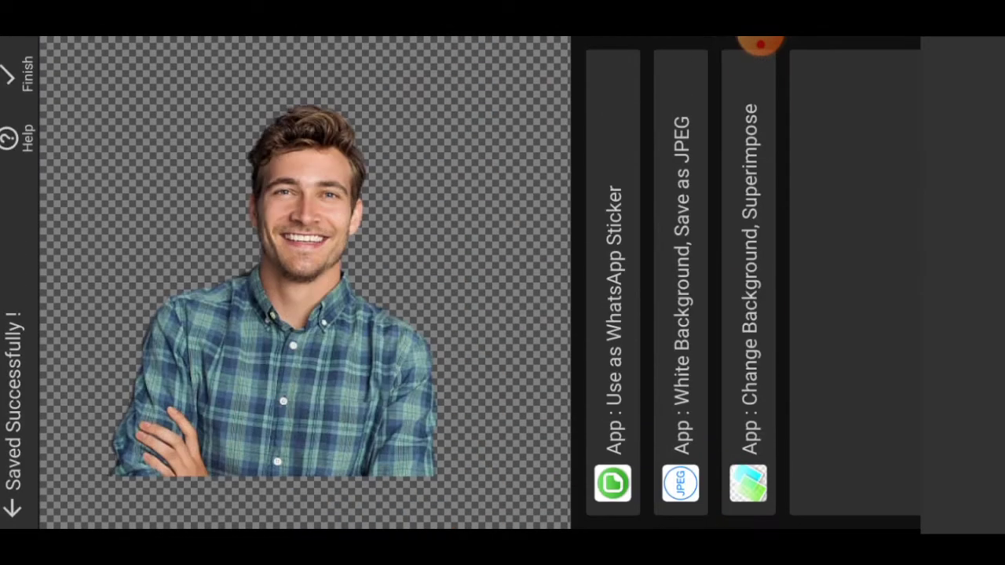
left_click(19, 75)
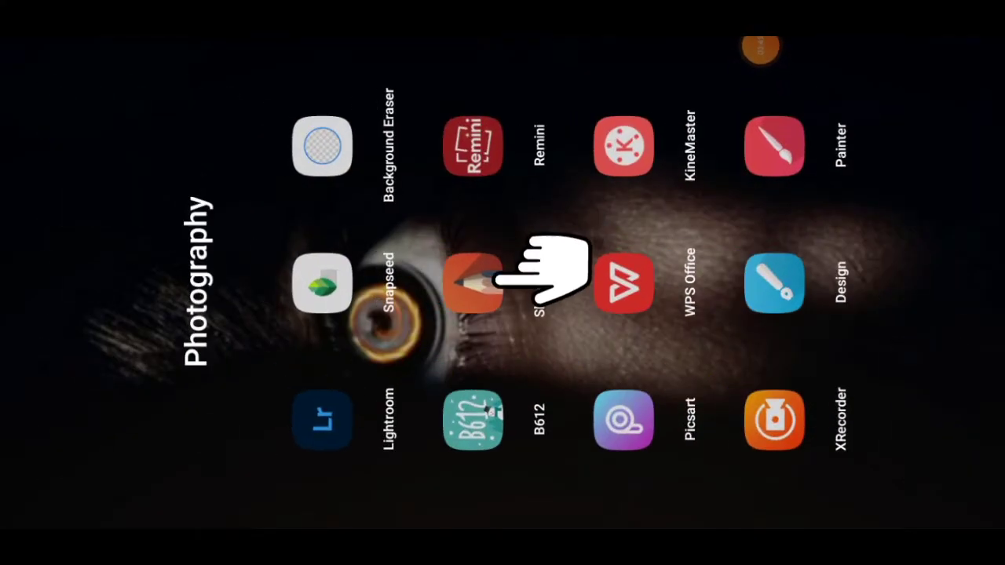
Step: In SketchBook, start a new Mobile-preset canvas after saving the current sketch
left_click(480, 276)
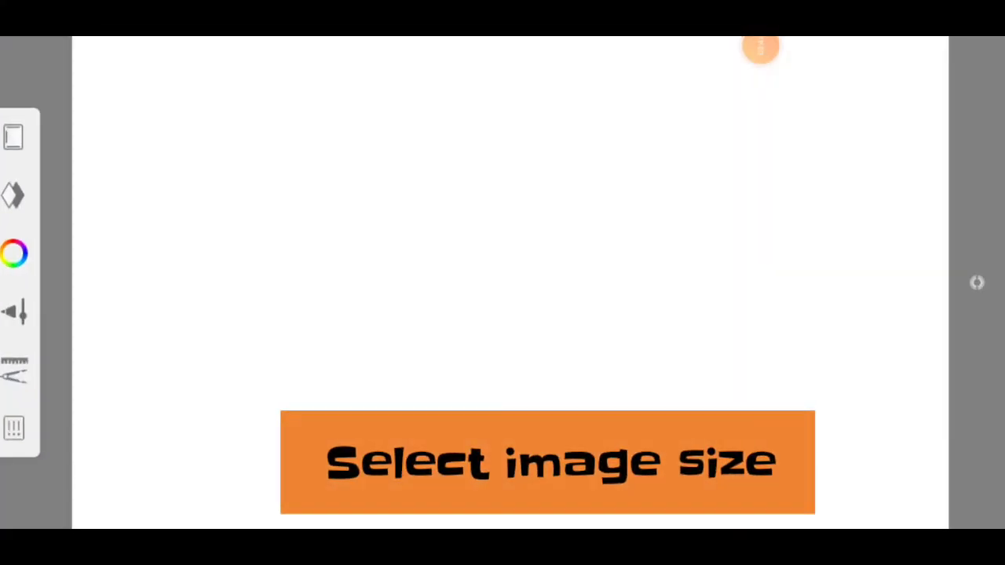
left_click(503, 330)
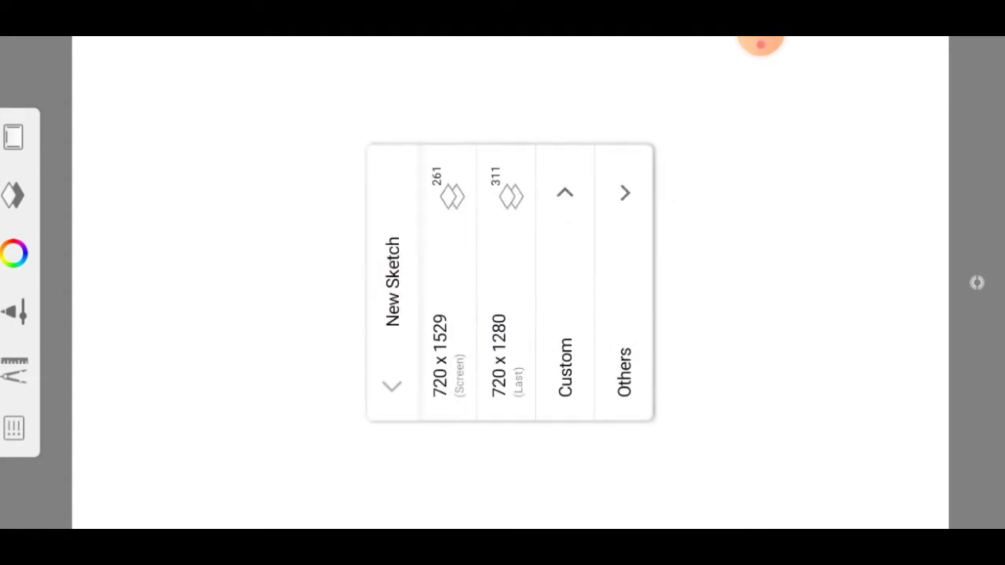
left_click(628, 206)
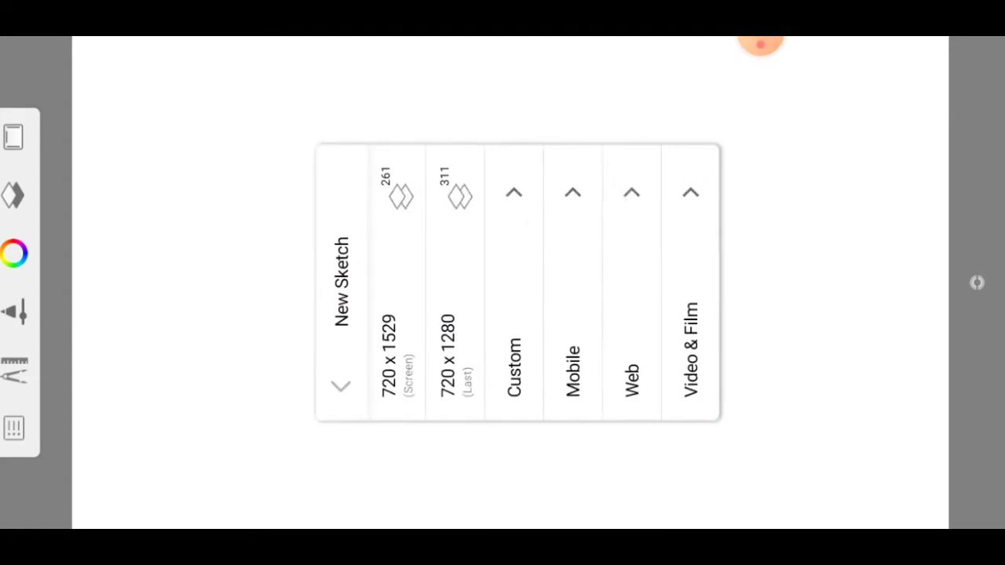
left_click(578, 188)
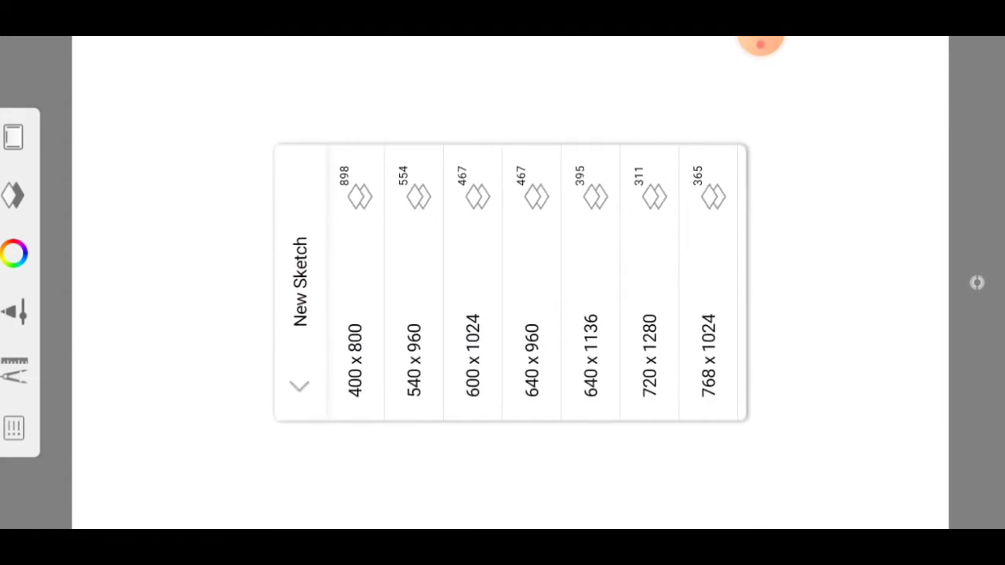
left_click(662, 200)
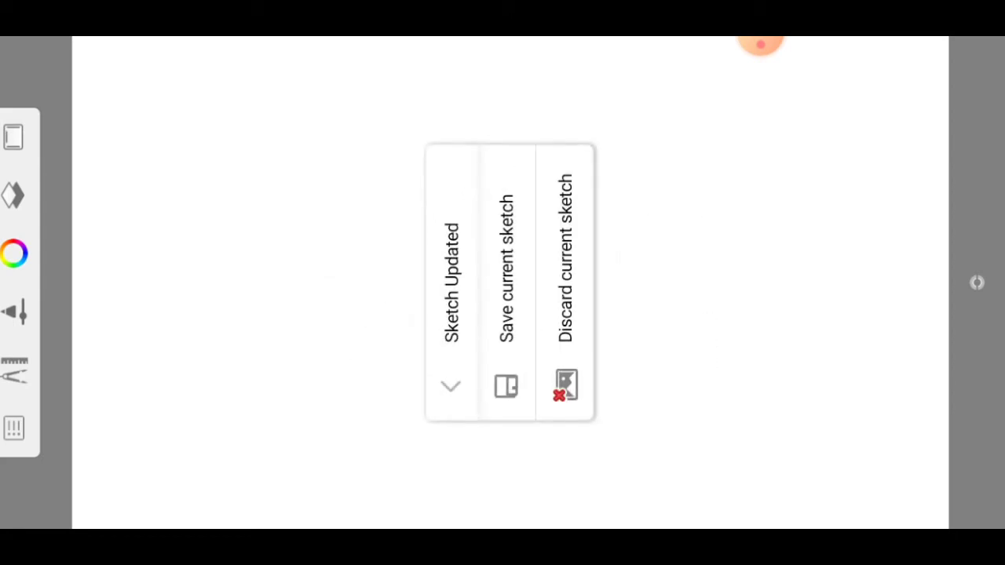
left_click(504, 198)
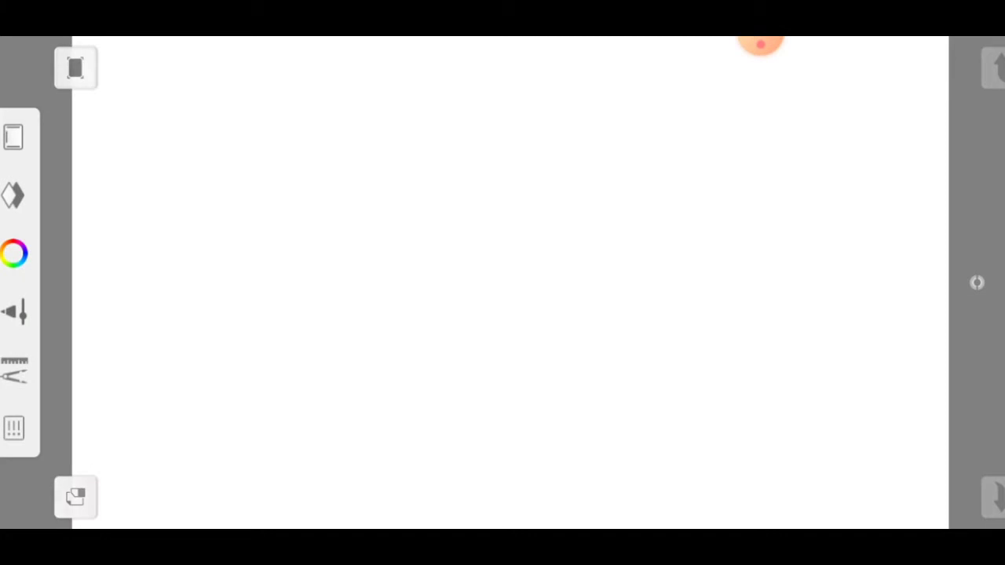
Step: Begin Import Image to choose a photo from the Download folder
scroll(534, 247, "down", 2)
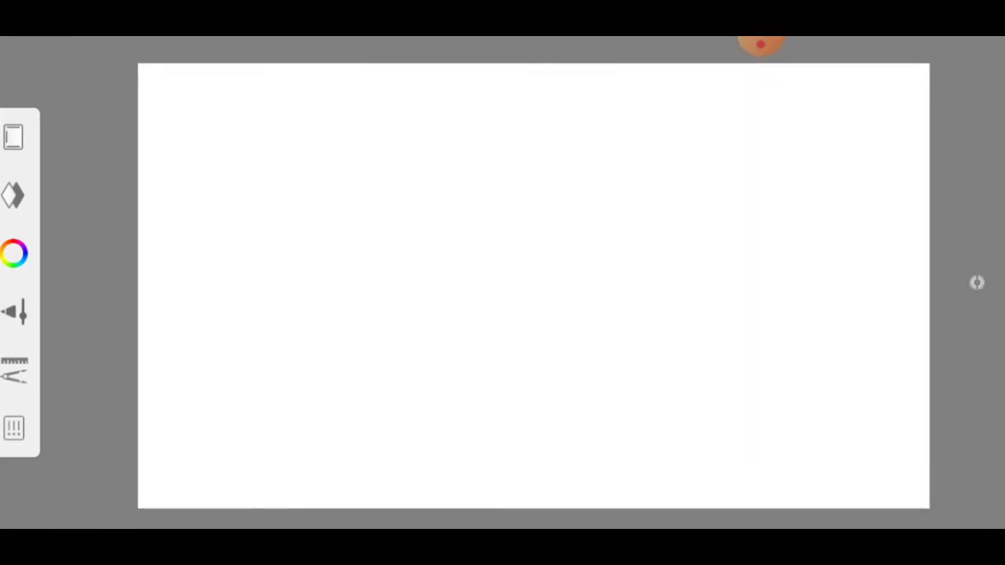
left_click(14, 371)
left_click(236, 287)
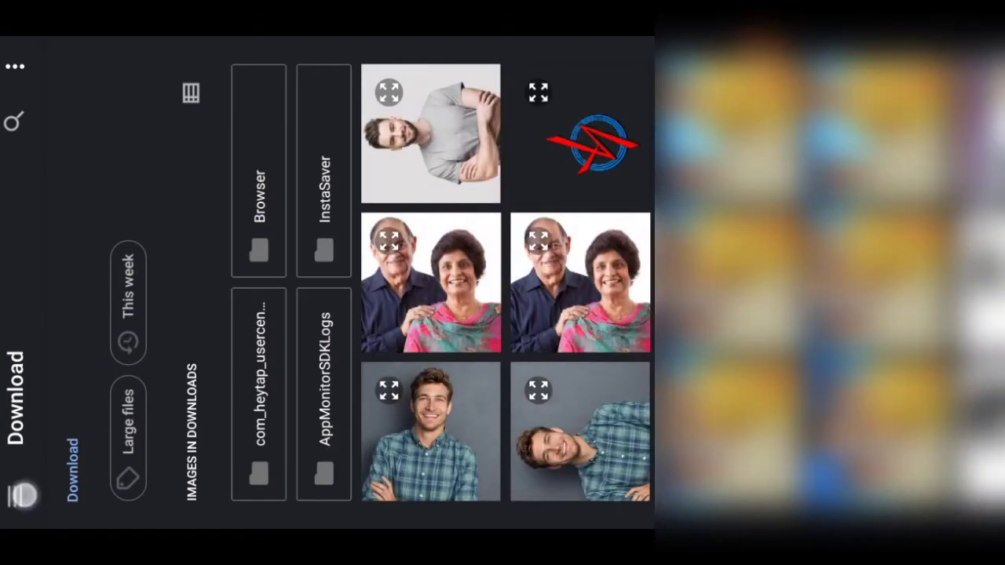
Step: Import the elderly couple's cut-out photo from the Photos All album onto the canvas
left_click(22, 494)
left_click(539, 422)
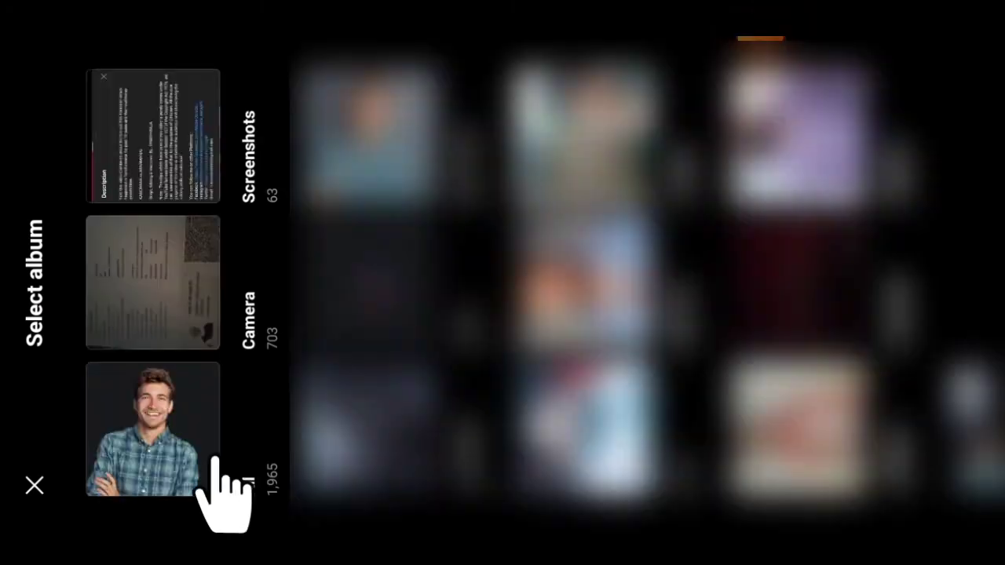
left_click(184, 441)
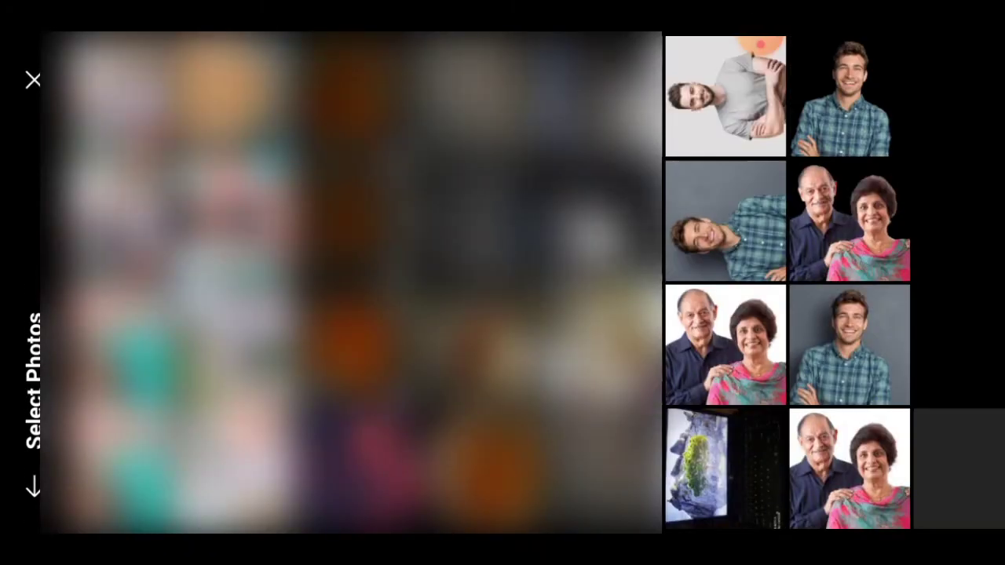
left_click(867, 259)
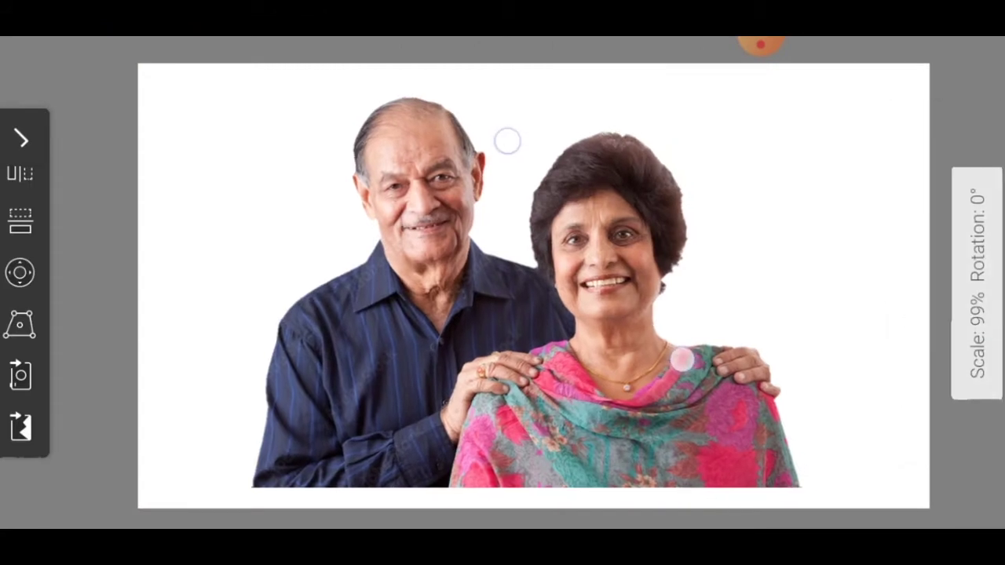
Step: Scale the couple photo to about 85% at the bottom centre and commit the transform
mouse_move(511, 141)
left_mouse_down()
mouse_move(454, 143)
mouse_move(440, 191)
left_mouse_up()
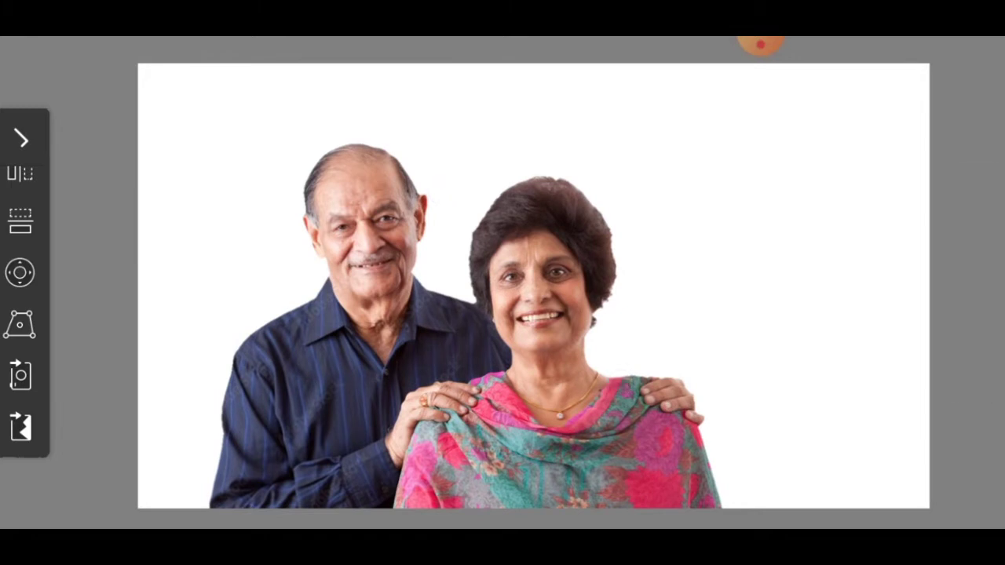
left_click_drag(529, 157, 522, 180)
left_click(24, 139)
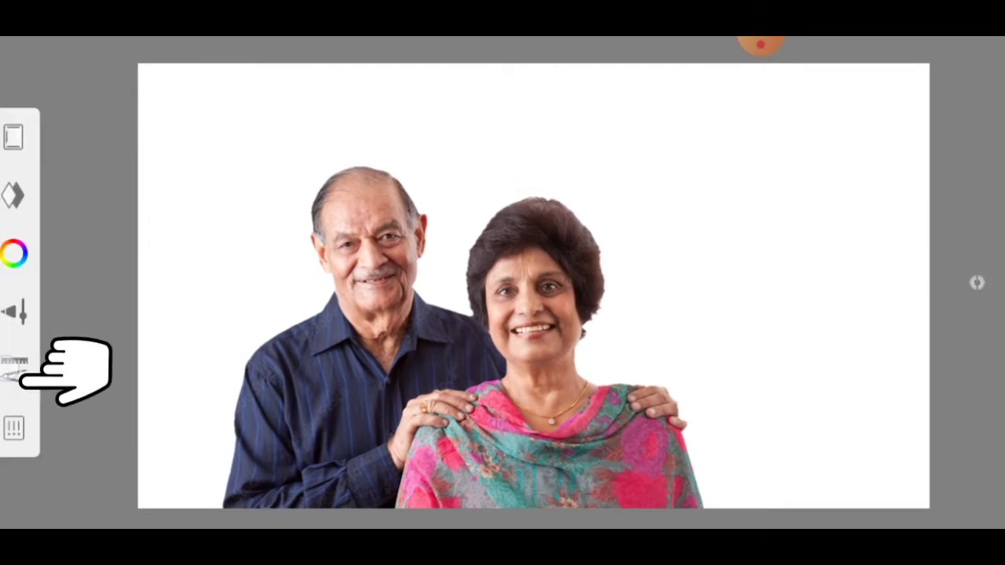
Step: Start another image import from Tools, then bring the tool sidebar back
left_click(14, 369)
left_click(259, 288)
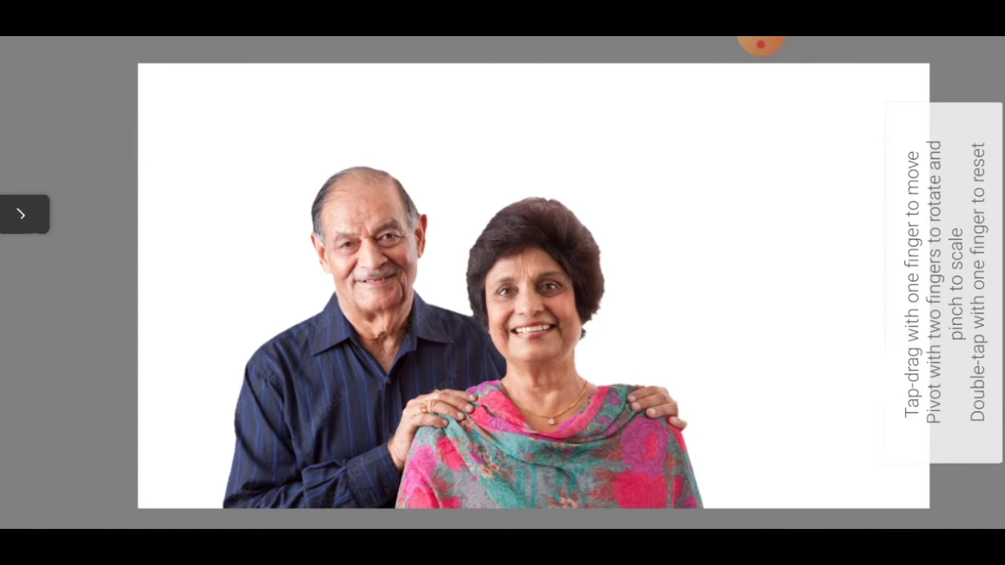
scroll(511, 177, "down", 2)
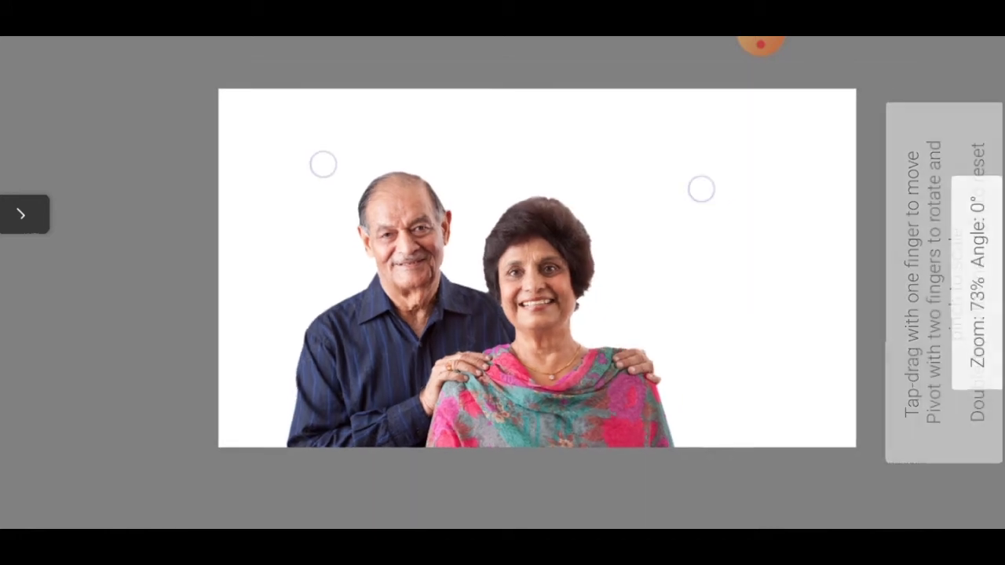
left_click(21, 213)
Step: Import the young man's cut-out from Photos All and enlarge him to the couple's right
left_click(14, 375)
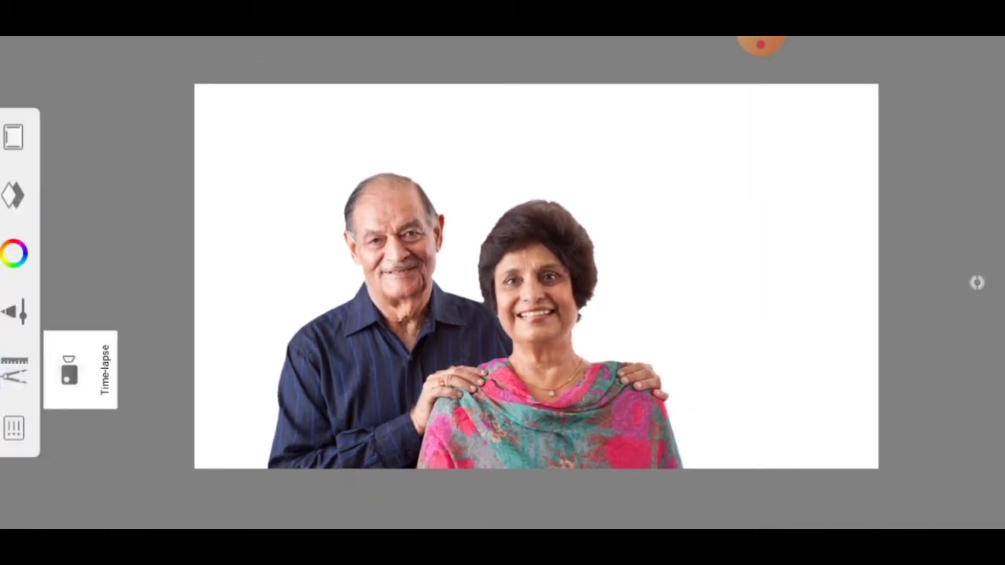
left_click(230, 285)
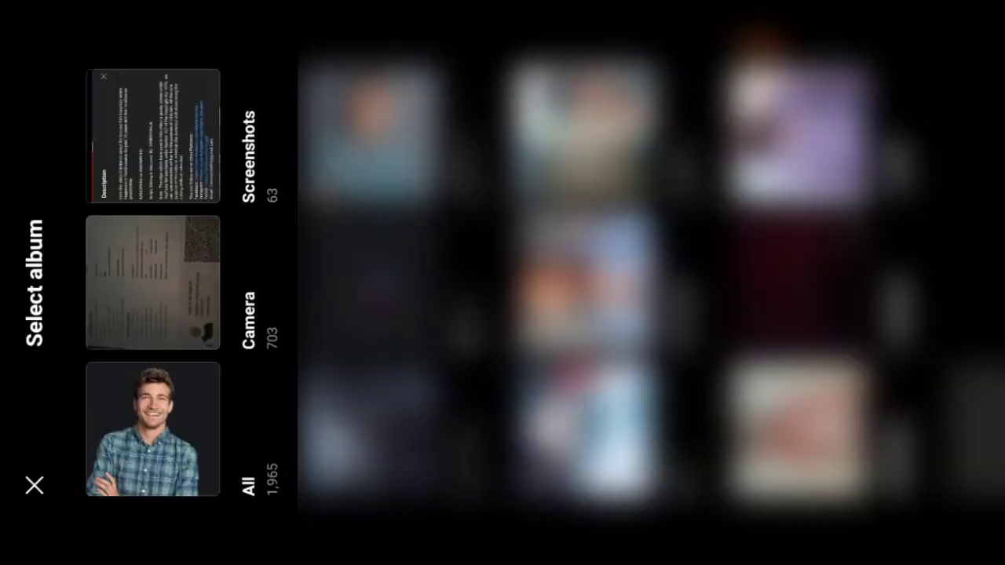
left_click(192, 471)
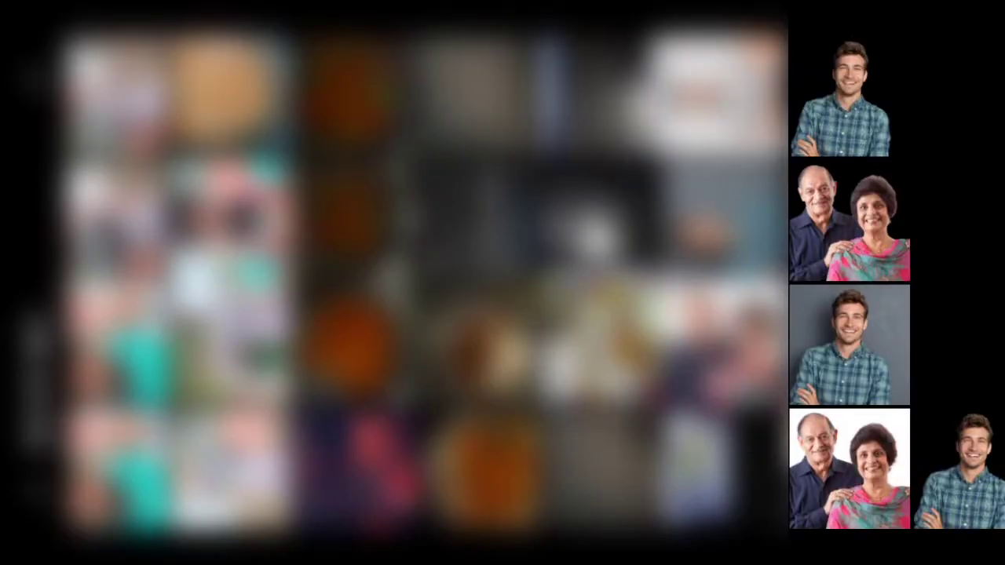
left_click(973, 494)
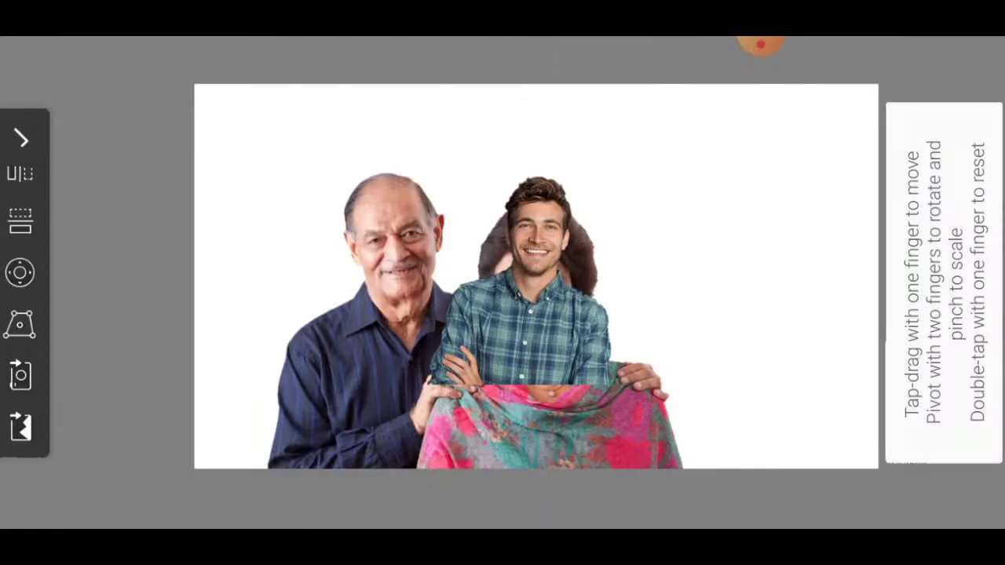
mouse_move(640, 370)
left_mouse_down()
mouse_move(857, 460)
mouse_move(858, 471)
mouse_move(860, 459)
mouse_move(873, 465)
mouse_move(510, 427)
mouse_move(487, 453)
mouse_move(541, 453)
mouse_move(516, 463)
mouse_move(605, 447)
mouse_move(756, 446)
mouse_move(800, 451)
mouse_move(837, 476)
mouse_move(843, 453)
mouse_move(853, 466)
mouse_move(855, 453)
mouse_move(854, 462)
mouse_move(883, 467)
left_mouse_up()
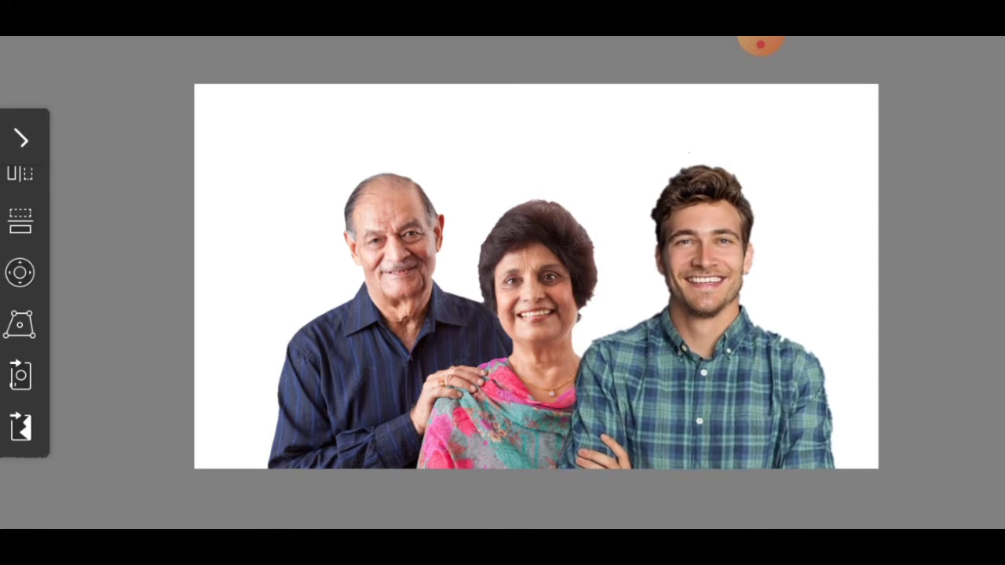
Step: Commit the young man's placement and move his layer below the couple's layer
left_click(22, 139)
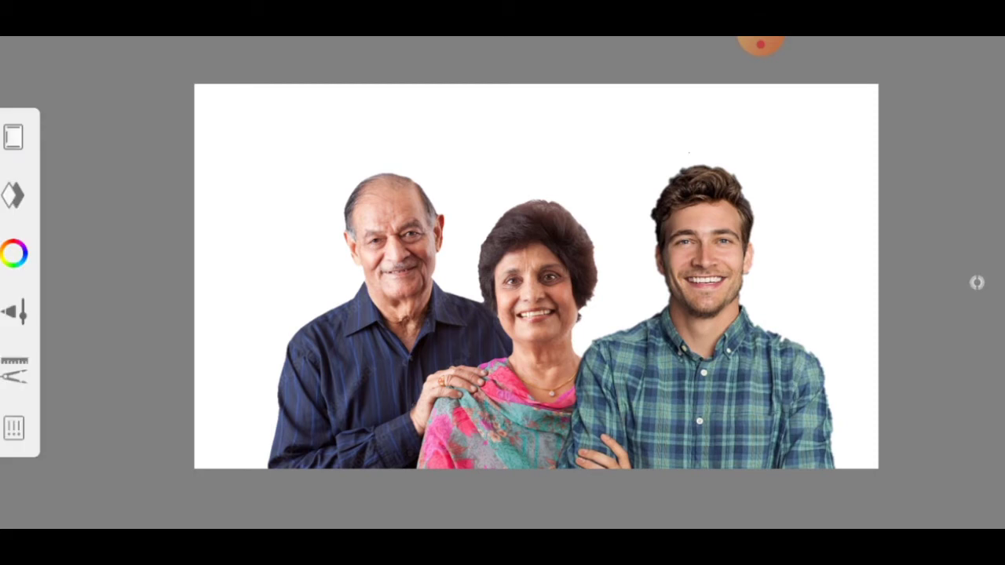
left_click(14, 195)
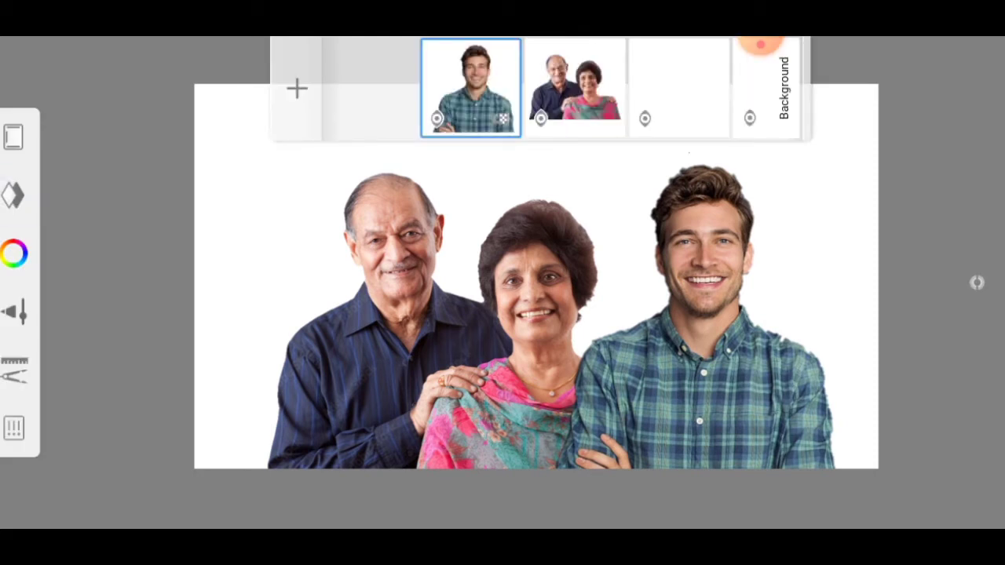
left_click_drag(470, 86, 575, 87)
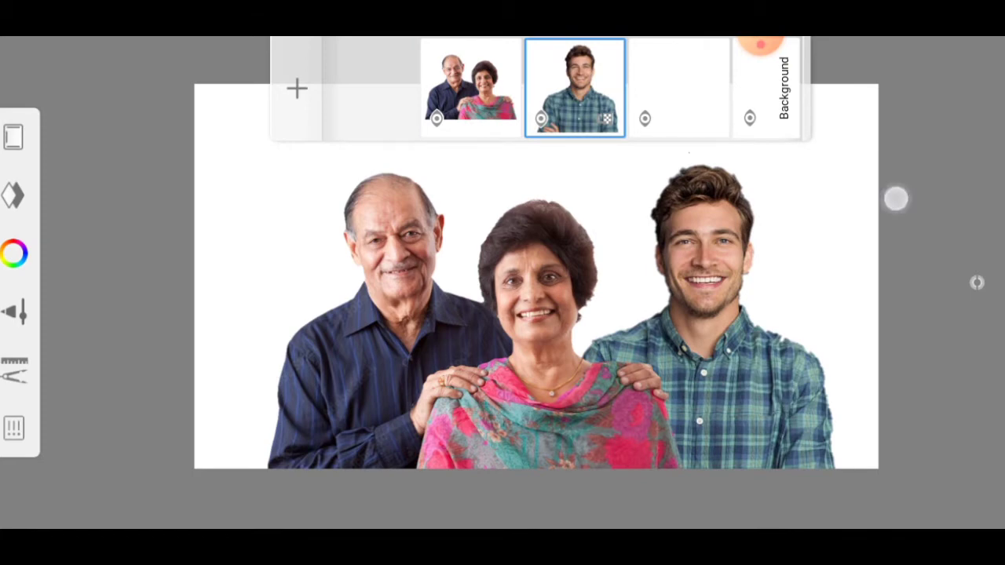
left_click(896, 199)
scroll(813, 271, "up", 1)
scroll(801, 263, "up", 1)
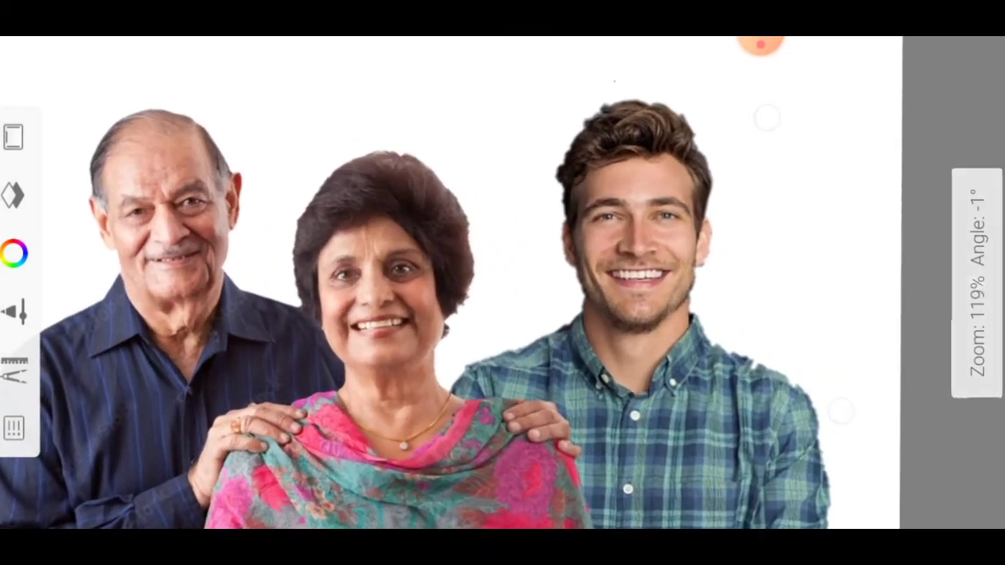
scroll(808, 275, "up", 3)
Step: Zoom in and sample the shirt colour along the young man's collar
scroll(706, 270, "down", 1)
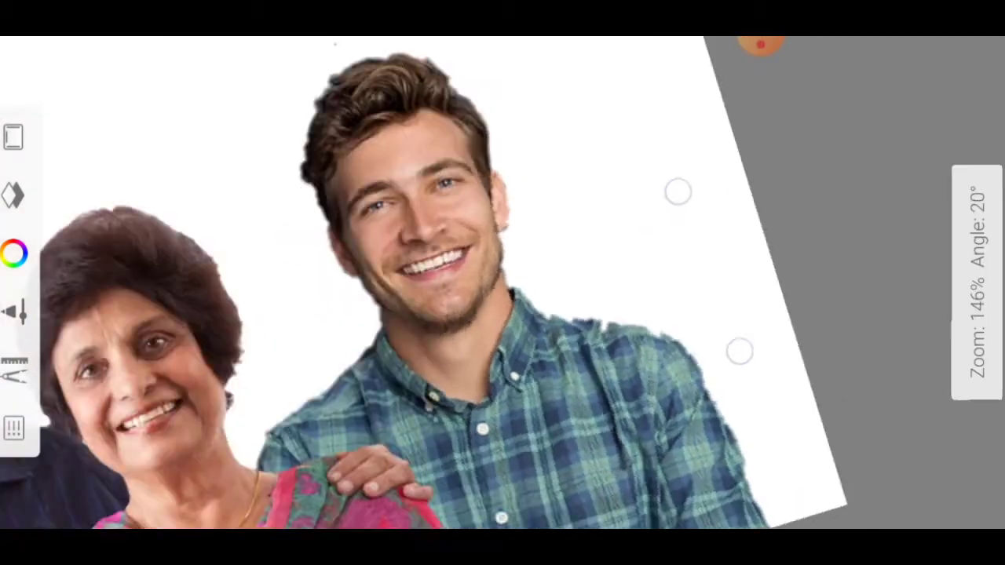
scroll(718, 270, "up", 3)
scroll(684, 297, "up", 3)
scroll(683, 298, "up", 2)
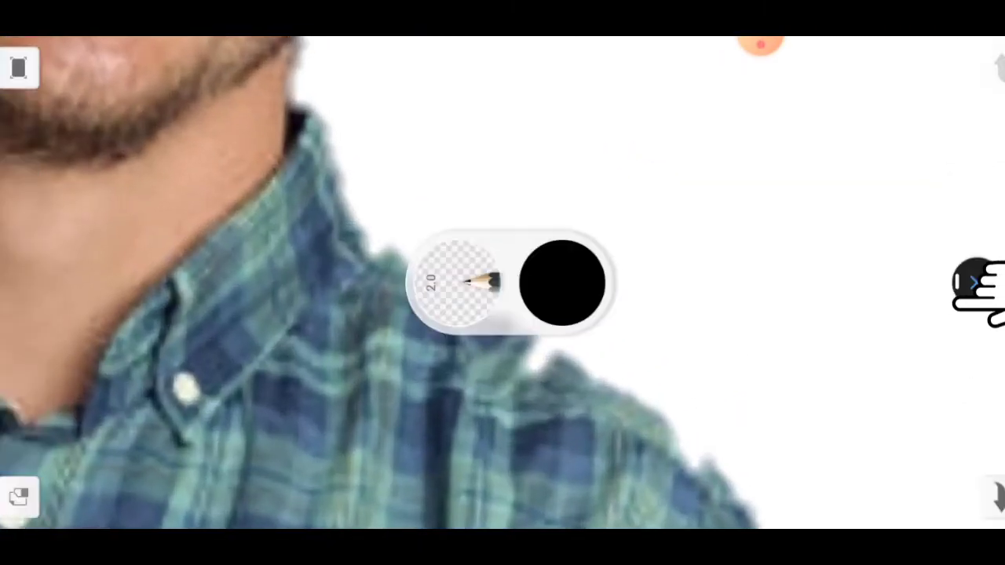
left_click(551, 426)
left_click_drag(551, 426, 567, 358)
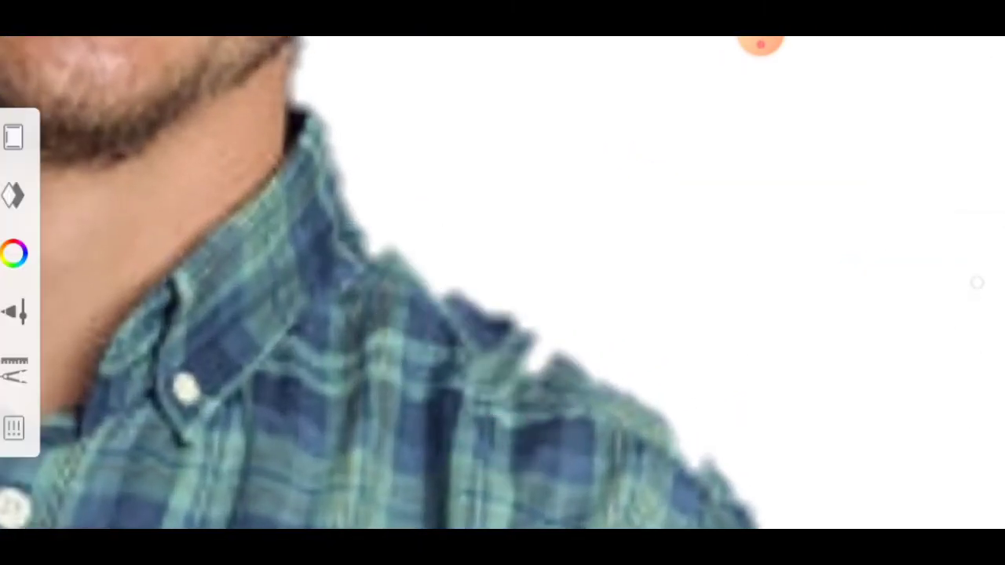
Step: Re-sample the shirt's grey-green with the quick-tools Color Picker
scroll(542, 340, "up", 3)
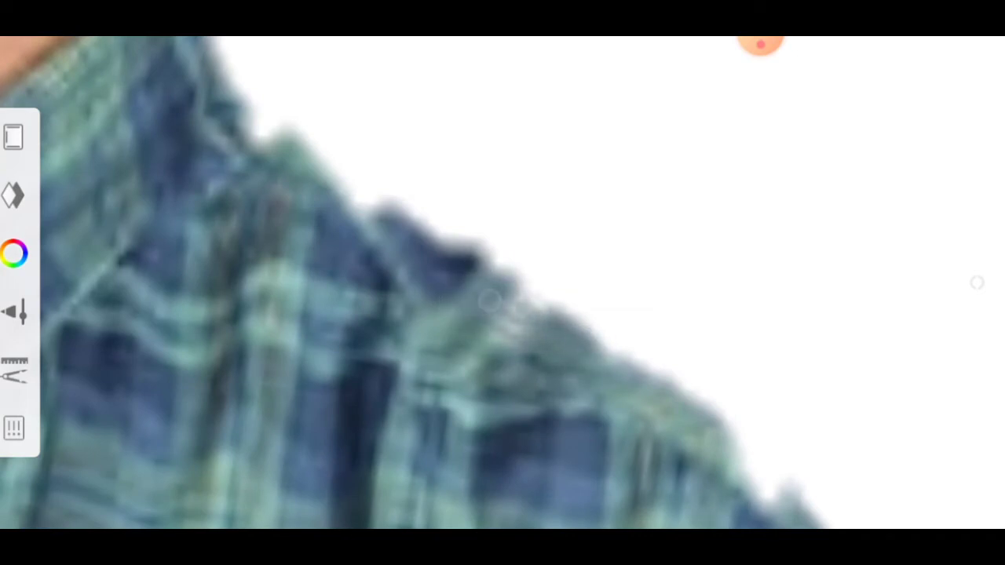
scroll(687, 265, "down", 5)
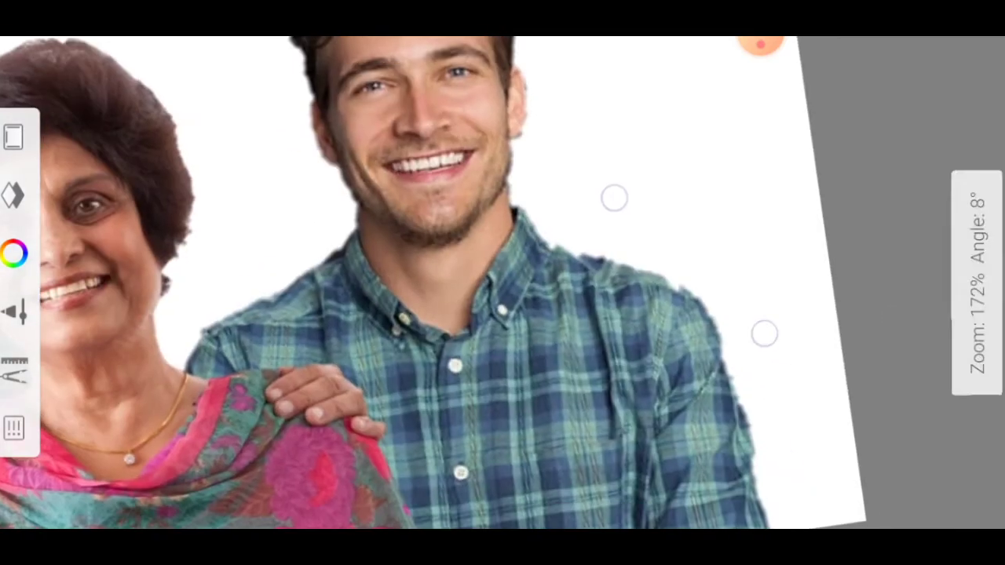
scroll(644, 275, "up", 5)
scroll(454, 226, "up", 3)
left_click(976, 282)
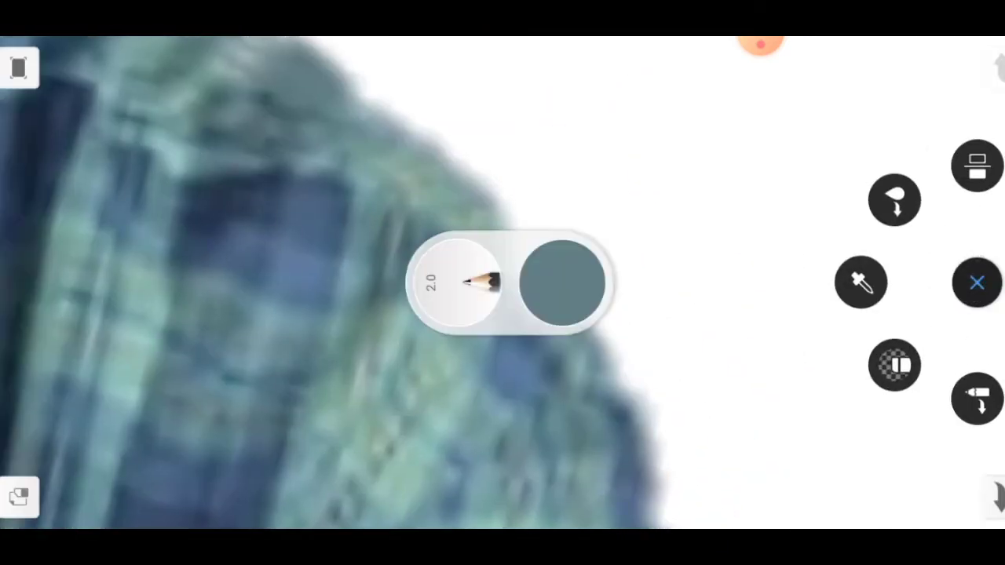
left_click(861, 282)
left_click_drag(426, 280, 557, 325)
left_click(976, 283)
left_click(867, 282)
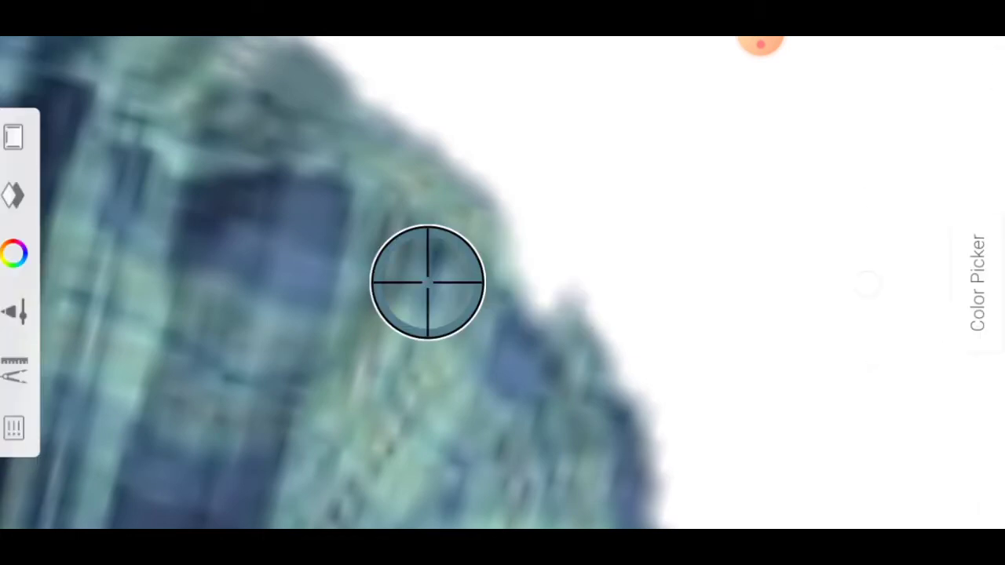
left_click(977, 282)
left_click(861, 280)
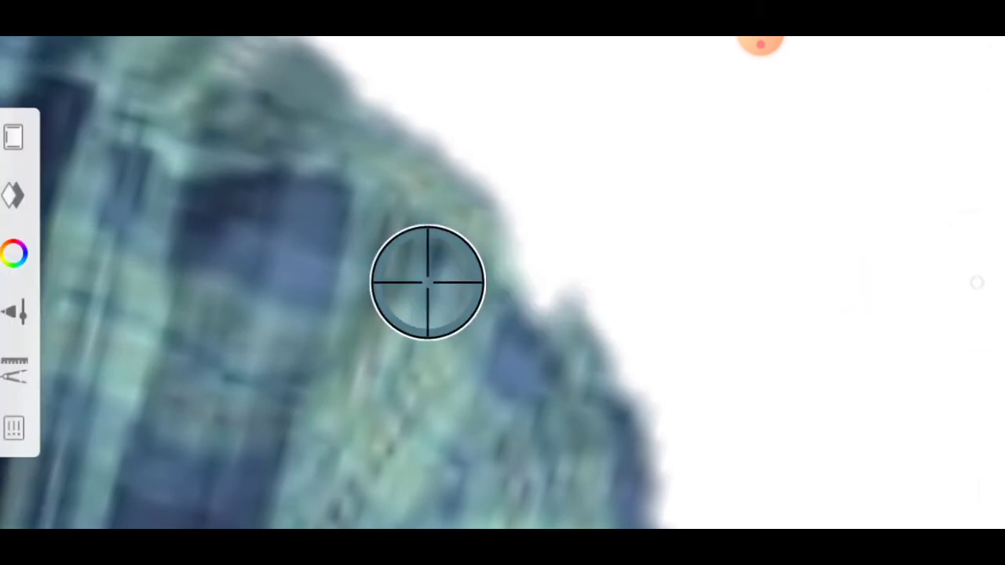
Step: Paint over the ragged shoulder edge with the Inking Pen in the sampled shirt colour
left_click(977, 283)
left_click(977, 164)
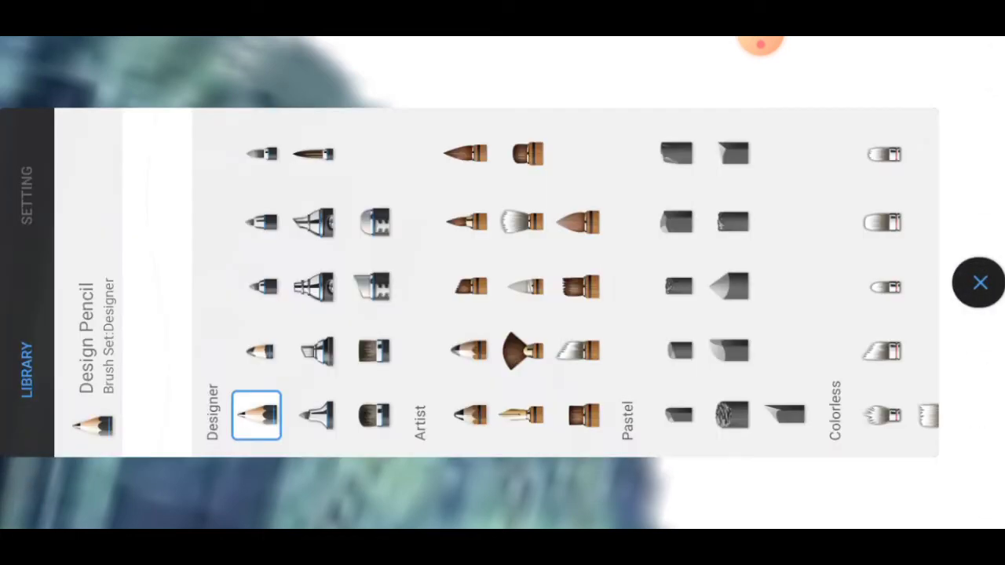
scroll(565, 283, "left", 15)
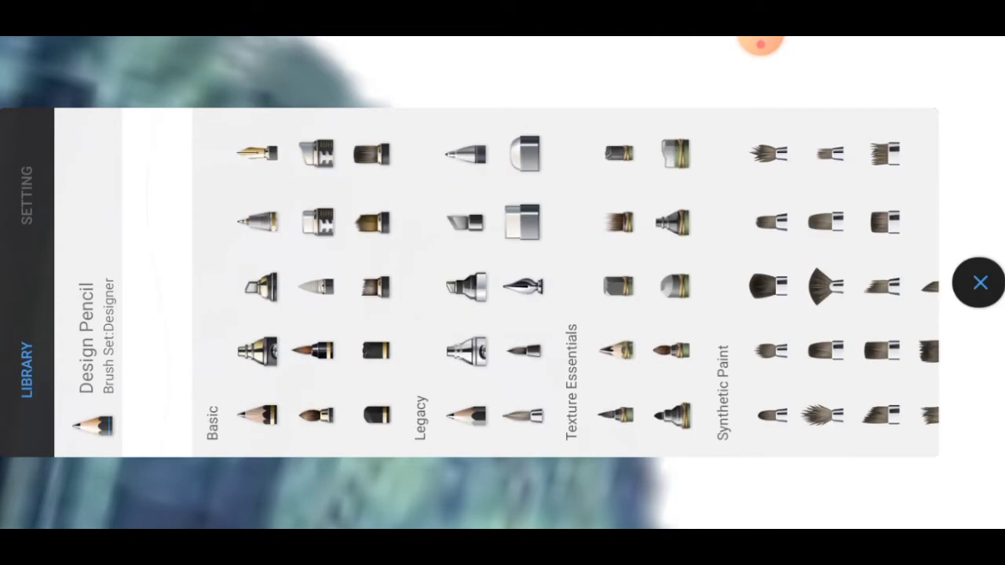
left_click(522, 286)
left_click(981, 283)
left_click_drag(516, 259, 604, 369)
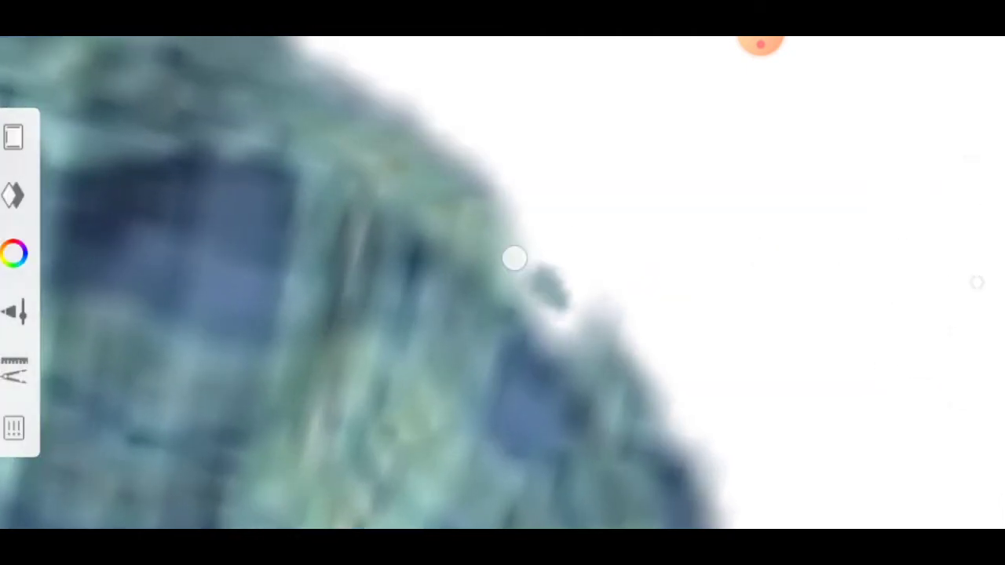
scroll(485, 245, "down", 10)
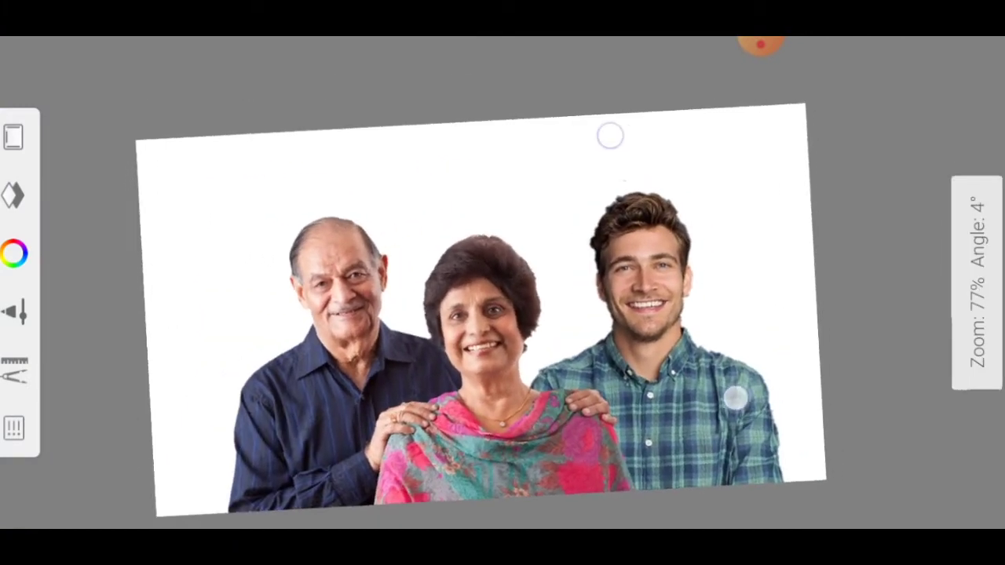
Step: Straighten the view and select the Hard Eraser at size 5.1
left_click_drag(775, 318, 734, 397)
scroll(752, 270, "up", 10)
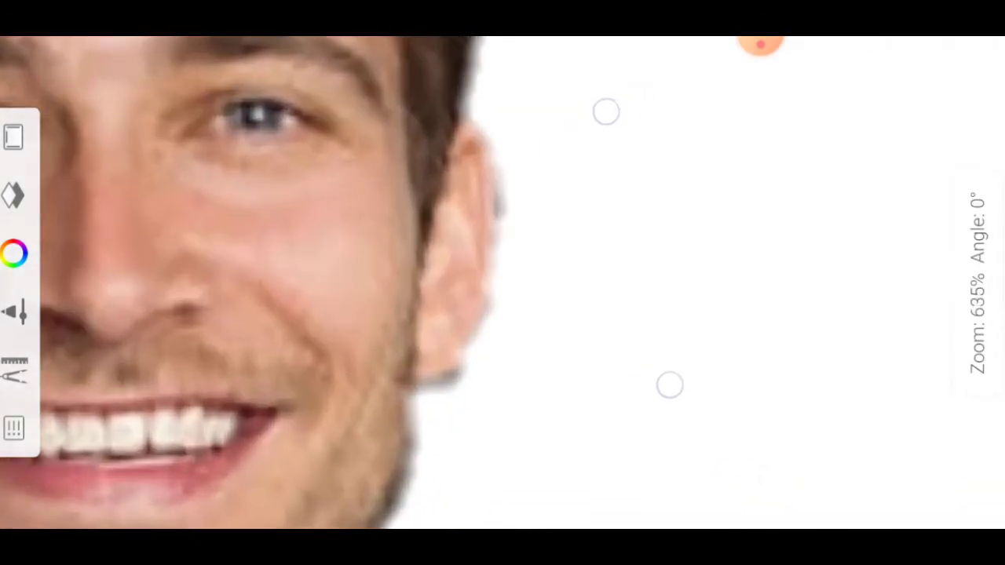
left_click(977, 283)
left_click(480, 278)
left_click(518, 217)
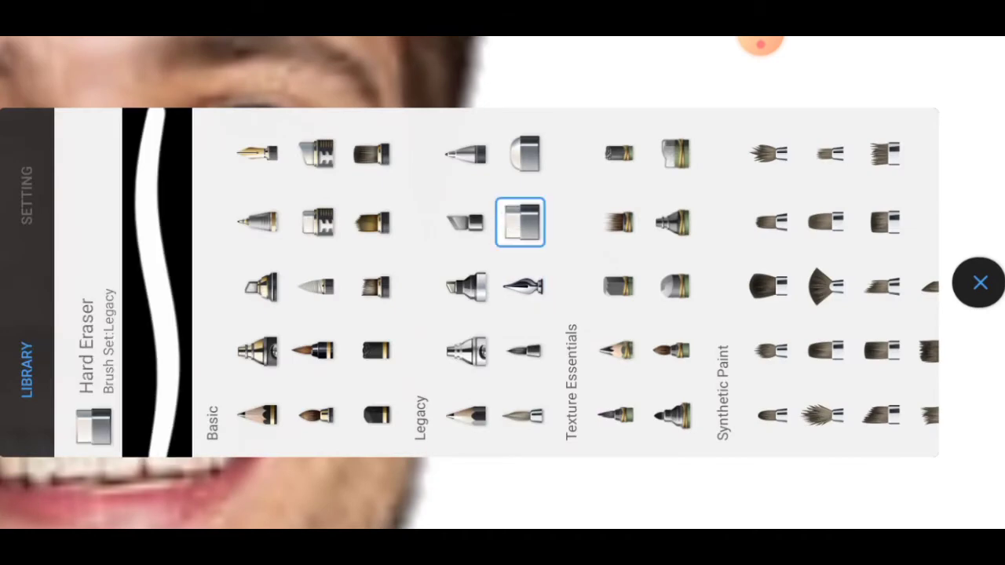
left_click_drag(472, 283, 393, 283)
left_click(977, 283)
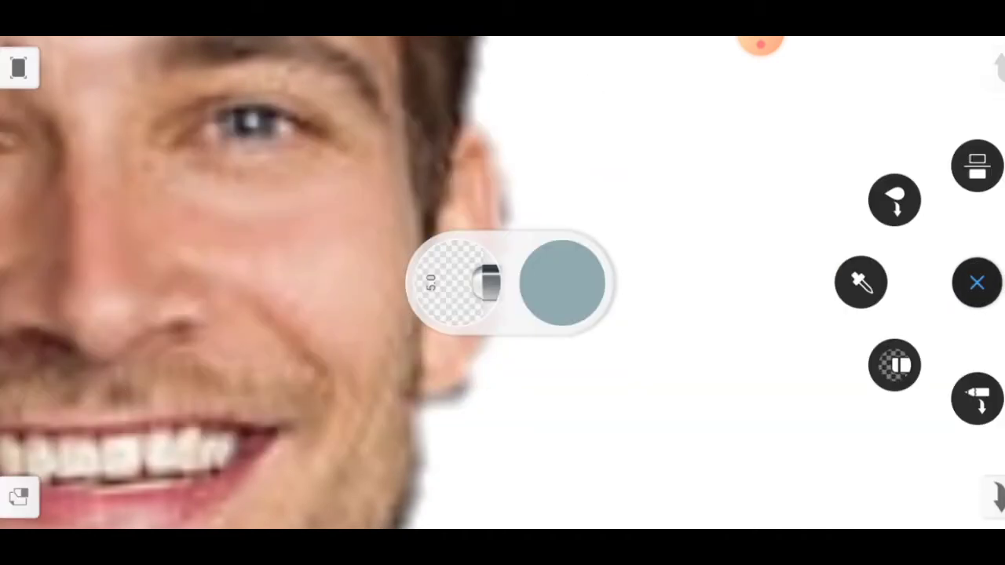
left_click(977, 283)
Step: Zoom in and out to inspect the young man's ear, hair and chin edges
scroll(580, 187, "up", 3)
scroll(465, 229, "down", 5)
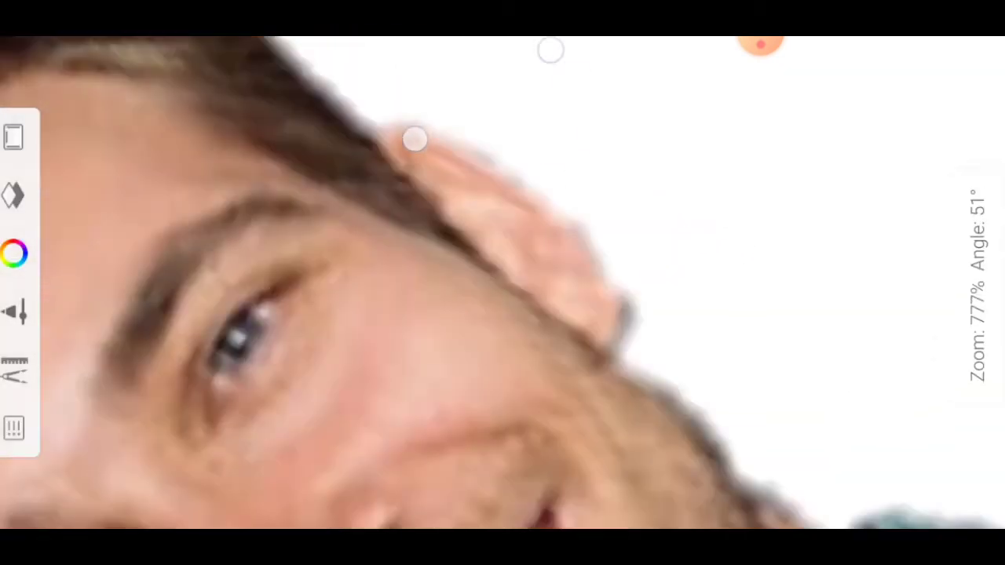
scroll(413, 139, "up", 8)
scroll(567, 146, "down", 5)
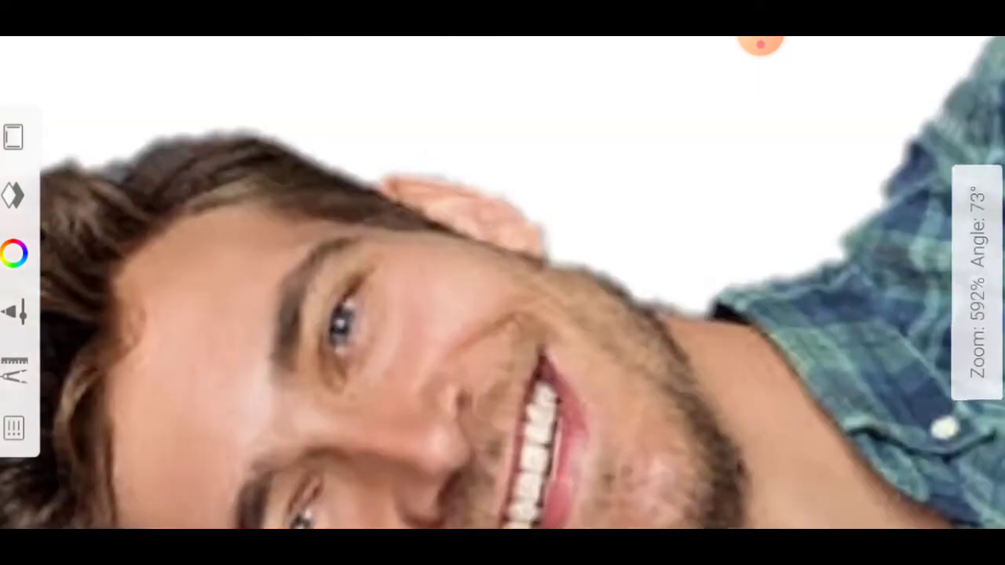
scroll(545, 154, "up", 8)
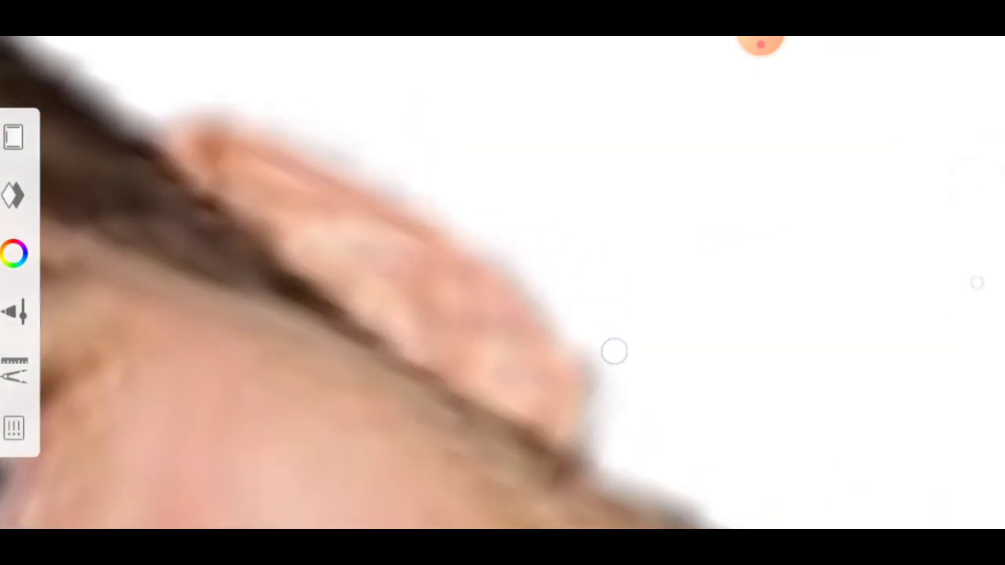
scroll(601, 355, "down", 4)
scroll(644, 275, "down", 4)
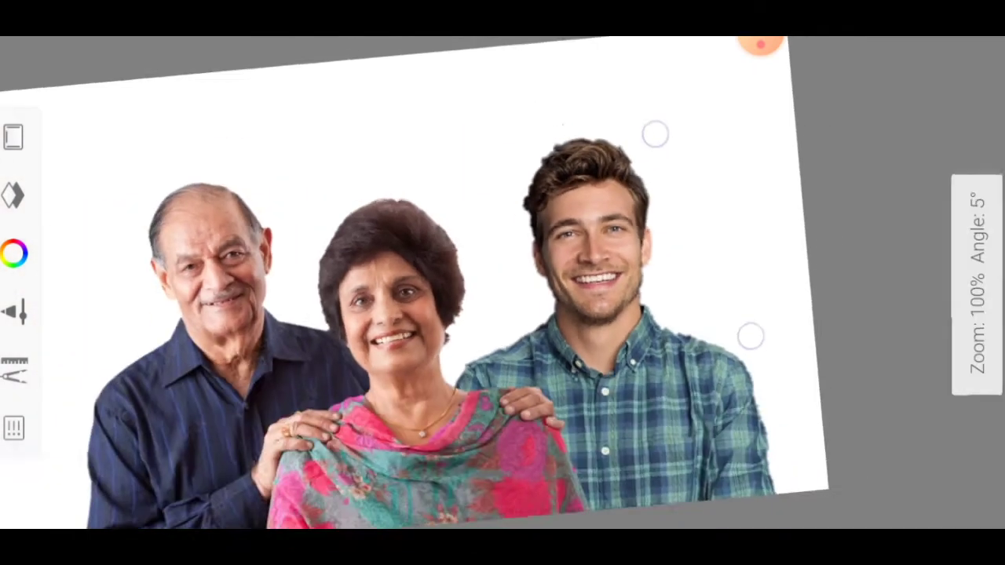
scroll(644, 275, "up", 2)
scroll(644, 275, "up", 6)
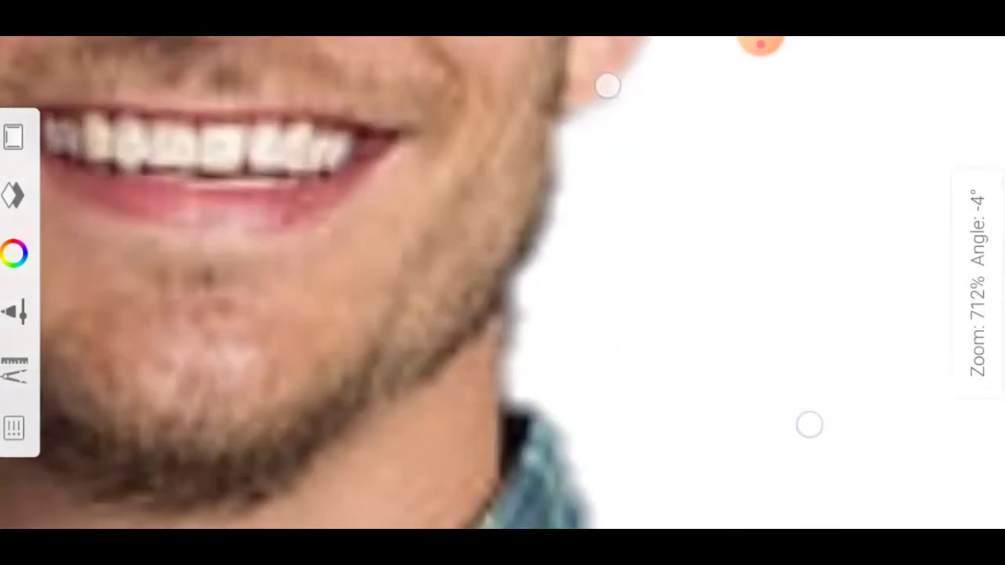
scroll(534, 310, "down", 6)
scroll(628, 218, "down", 3)
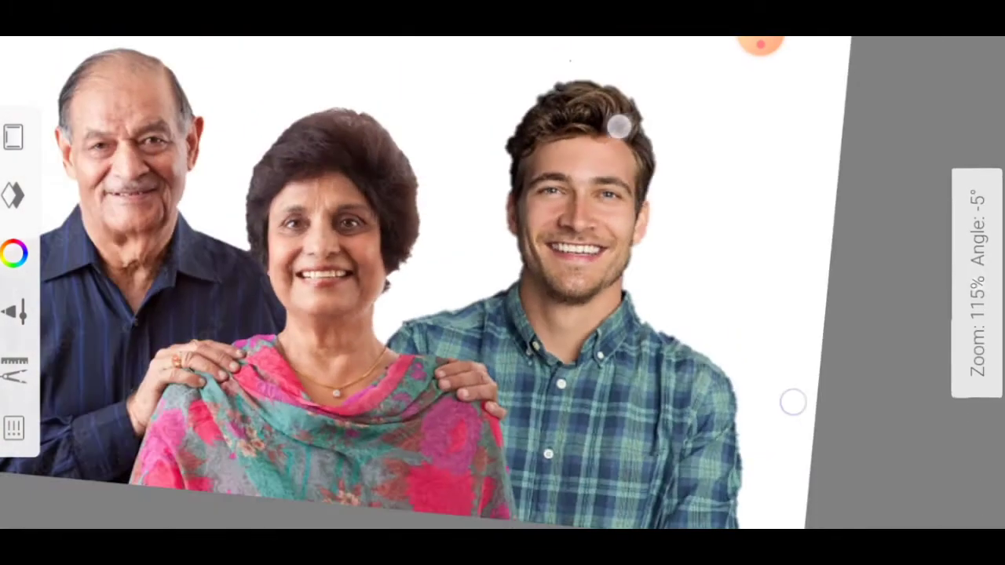
scroll(621, 123, "down", 1)
scroll(637, 158, "down", 1)
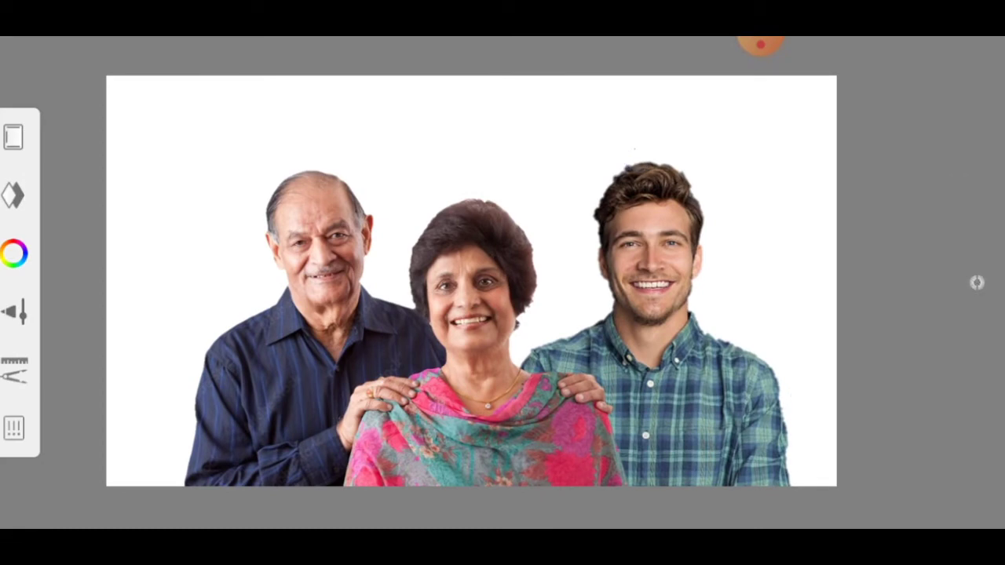
left_click(976, 282)
left_click(977, 283)
scroll(471, 275, "up", 2)
scroll(502, 298, "up", 3)
scroll(506, 301, "up", 1)
scroll(506, 301, "down", 3)
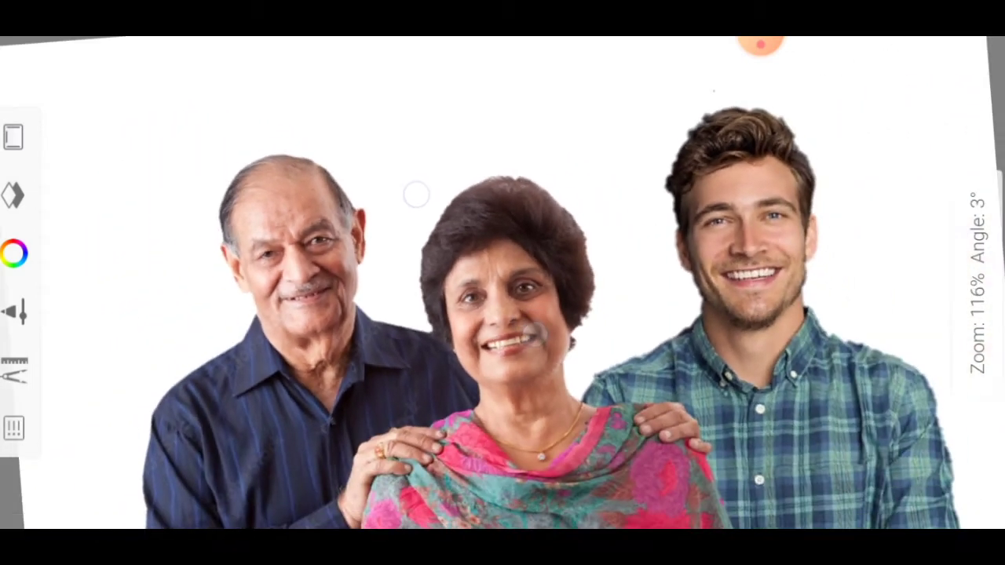
scroll(565, 291, "down", 2)
scroll(619, 285, "down", 1)
scroll(676, 276, "down", 1)
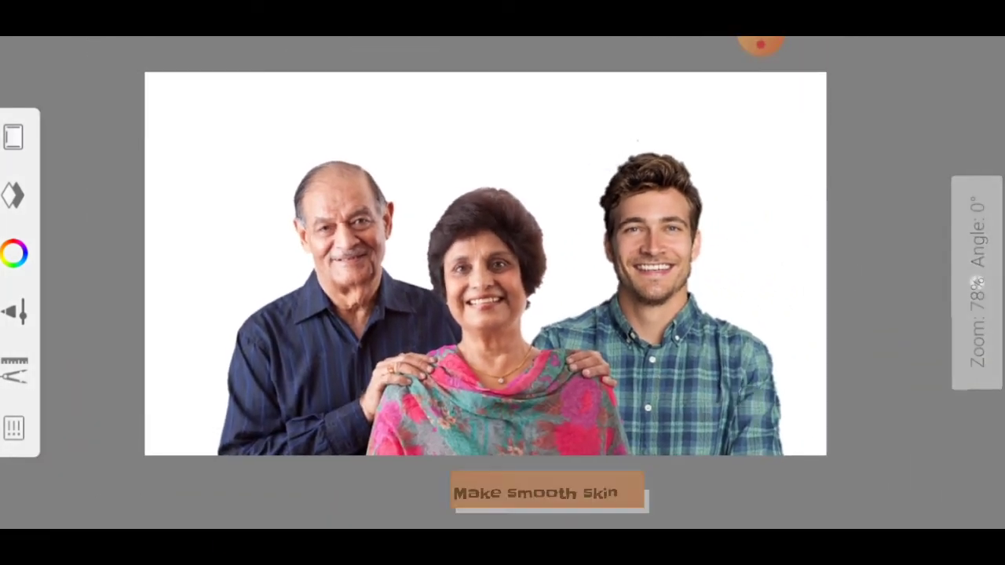
Step: Choose Smudge Flat Bristle Brush 3 from the Smudge set and raise its size to about 12.4
left_click(981, 284)
left_click(503, 279)
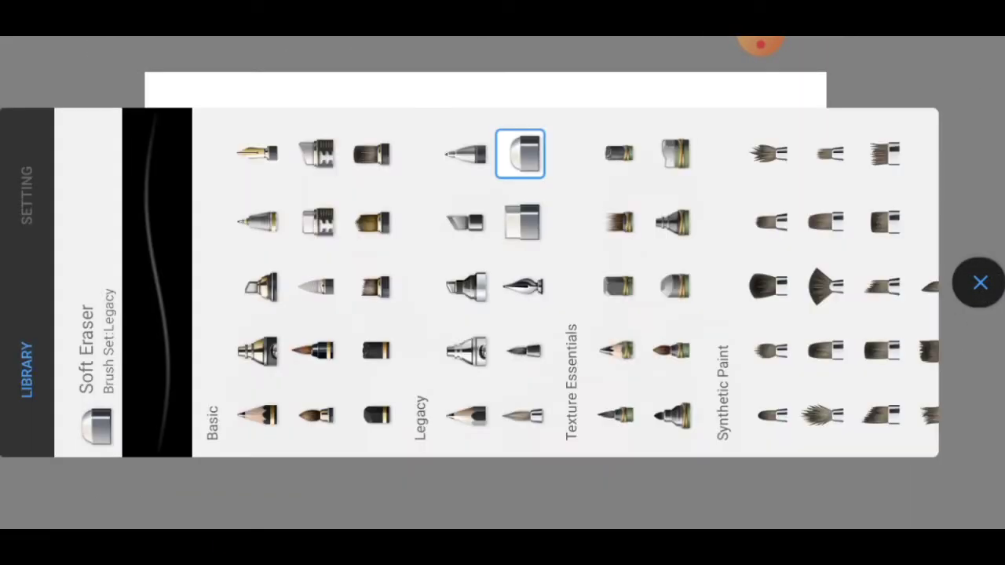
scroll(549, 282, "right", 5)
scroll(549, 283, "right", 5)
scroll(549, 282, "right", 5)
scroll(550, 283, "right", 5)
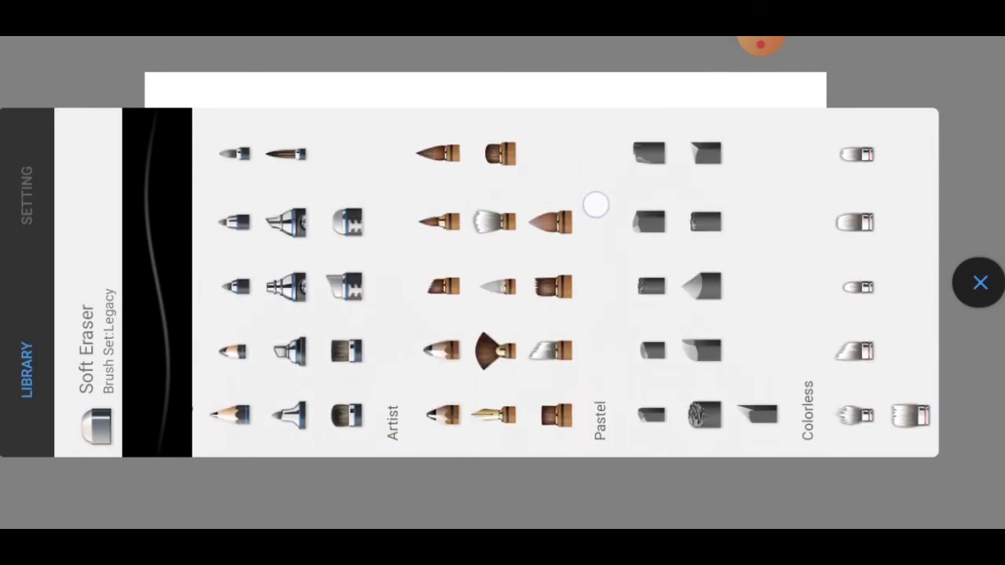
scroll(549, 282, "left", 3)
scroll(550, 282, "left", 3)
left_click(512, 222)
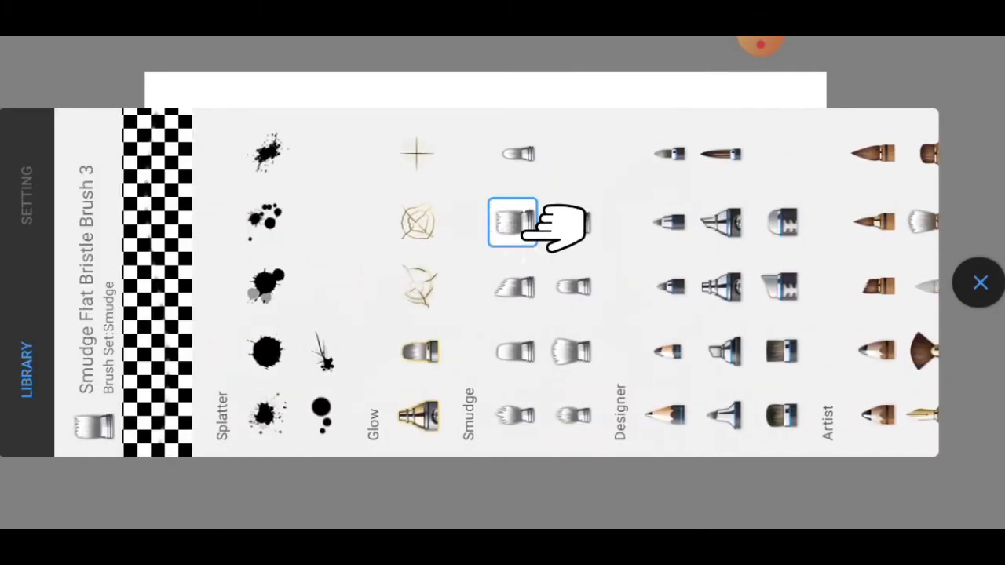
left_click(26, 196)
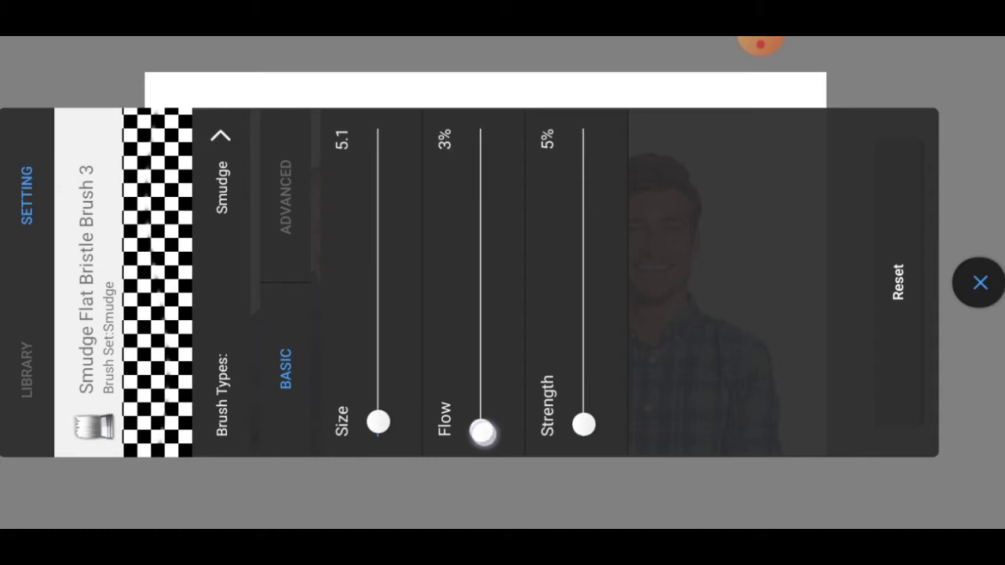
left_click_drag(388, 418, 388, 399)
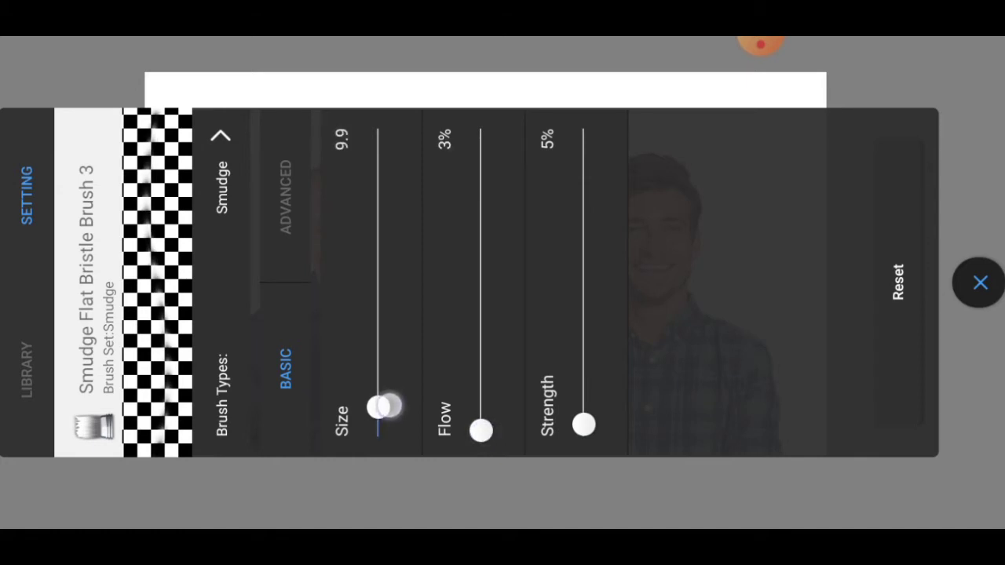
left_click(980, 283)
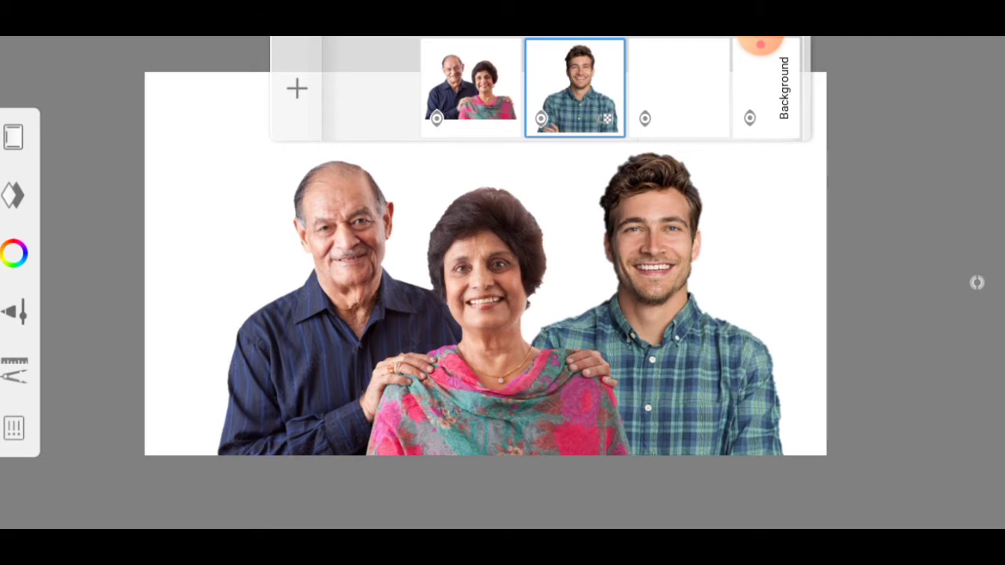
Step: Merge the couple and young man layers into one and zoom in on the older man's neck
left_click(463, 72)
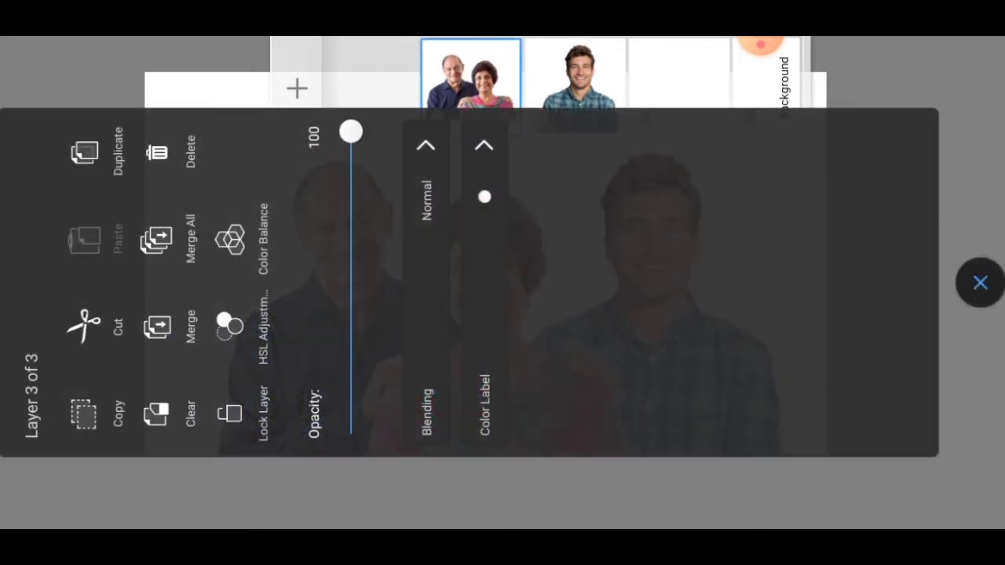
left_click(157, 325)
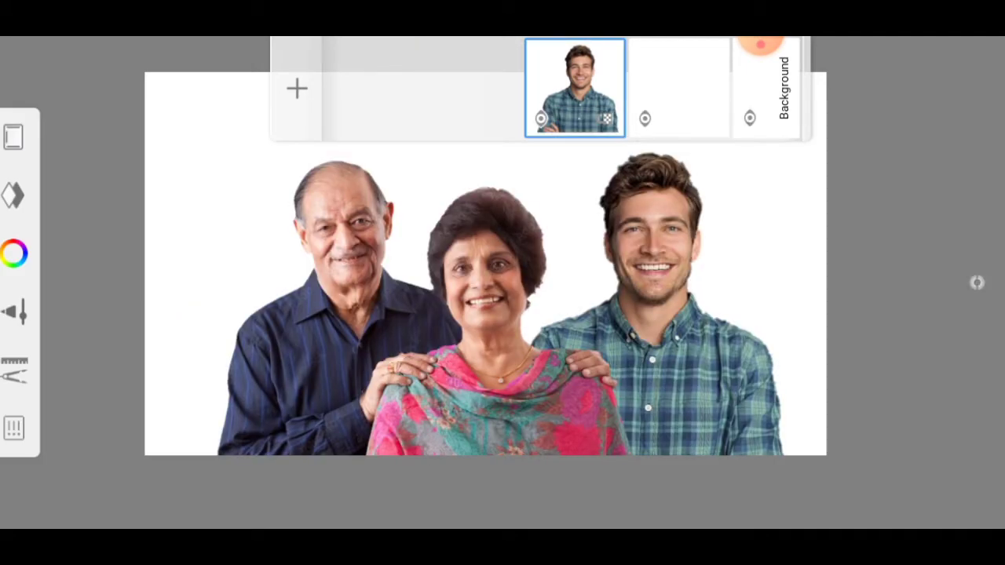
scroll(439, 236, "up", 3)
scroll(532, 301, "up", 3)
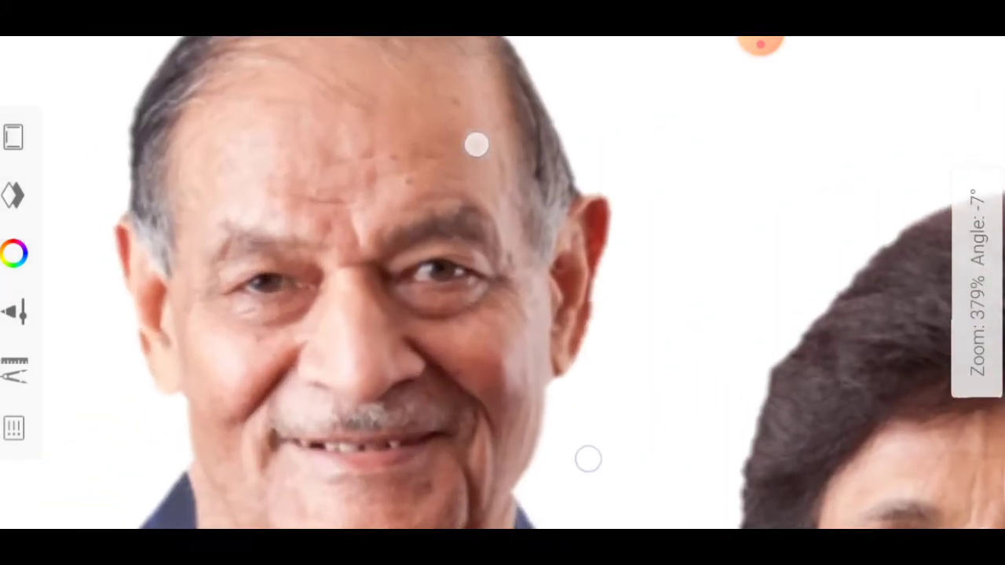
scroll(533, 301, "up", 3)
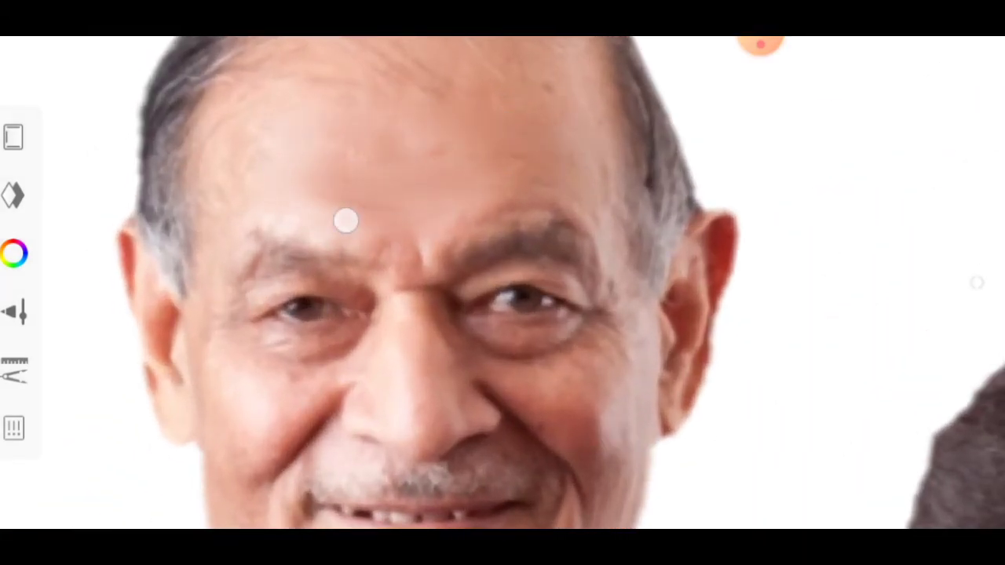
scroll(363, 324, "down", 2)
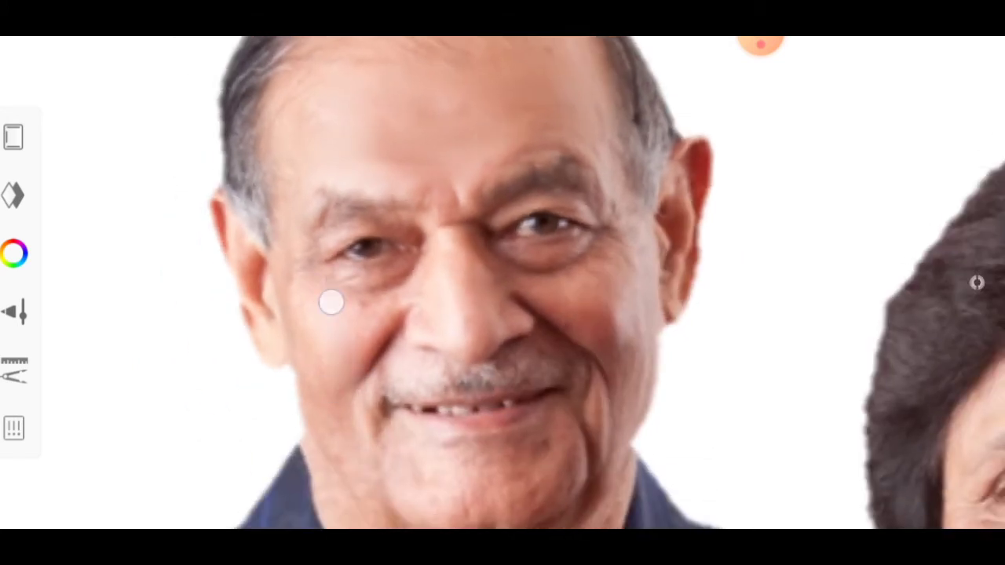
scroll(628, 267, "up", 3)
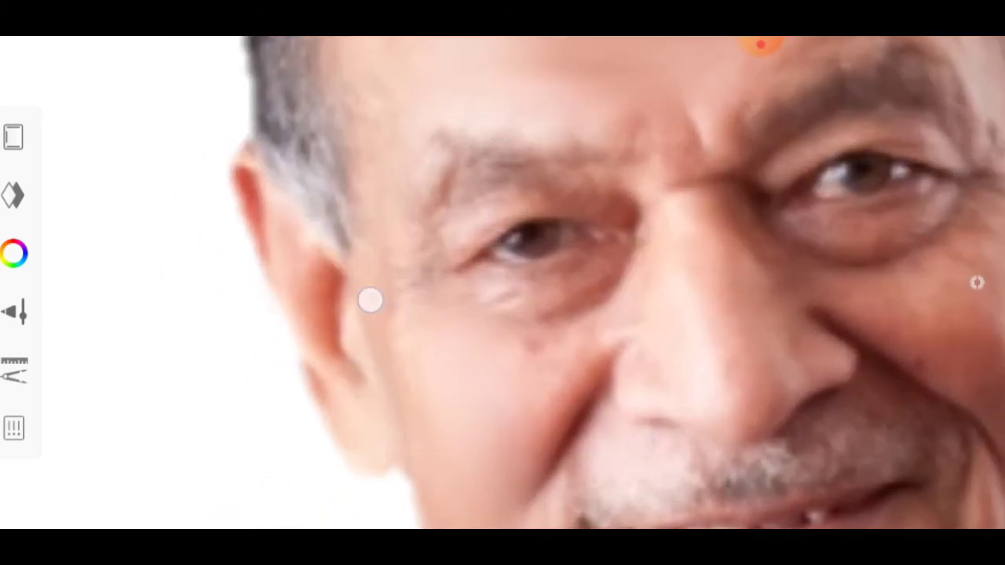
scroll(672, 291, "down", 3)
scroll(450, 316, "up", 3)
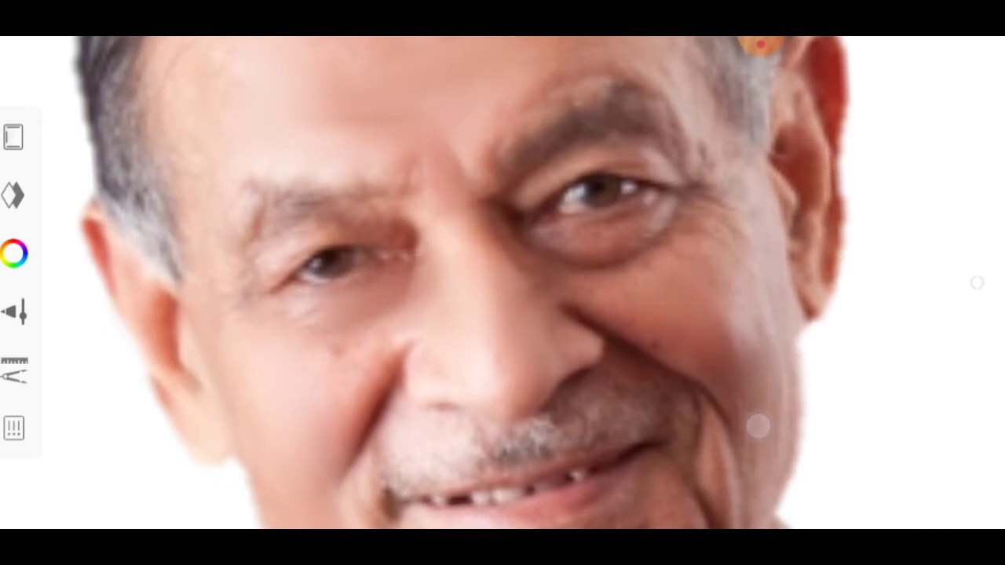
scroll(758, 427, "up", 2)
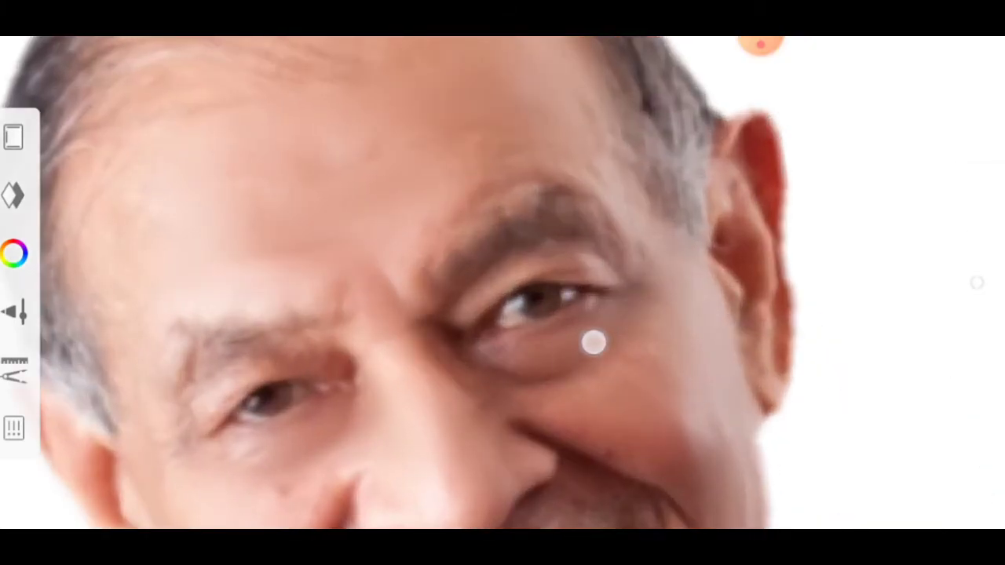
scroll(594, 343, "down", 2)
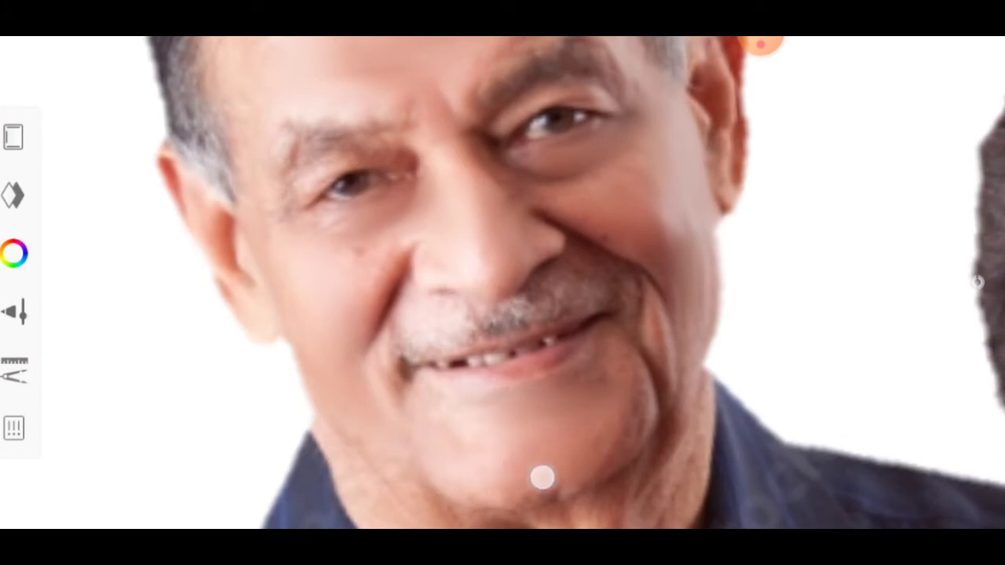
scroll(612, 229, "up", 1)
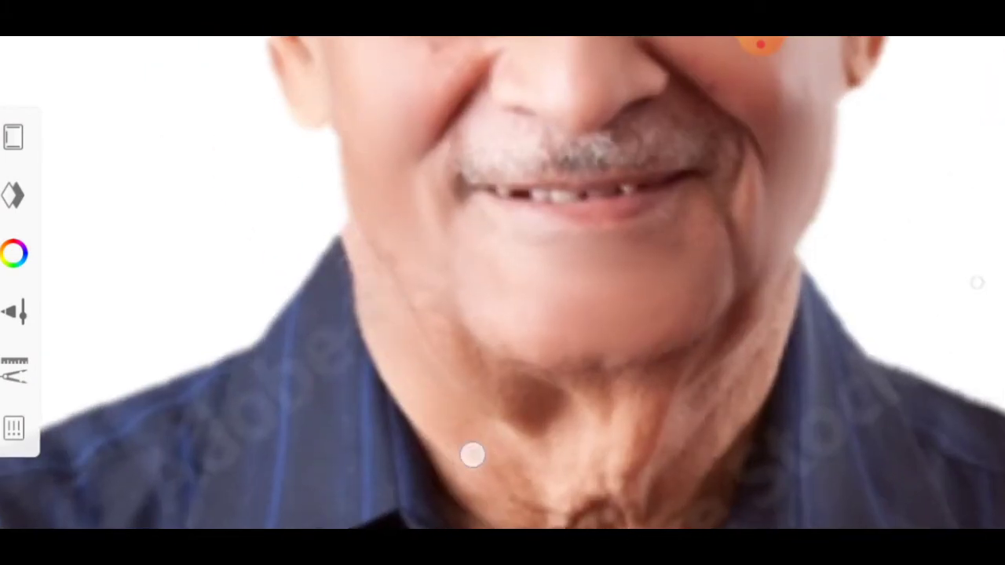
Step: Smudge the skin under the older man's chin and blend away his neck wrinkles
left_click_drag(471, 455, 494, 394)
scroll(503, 283, "down", 3)
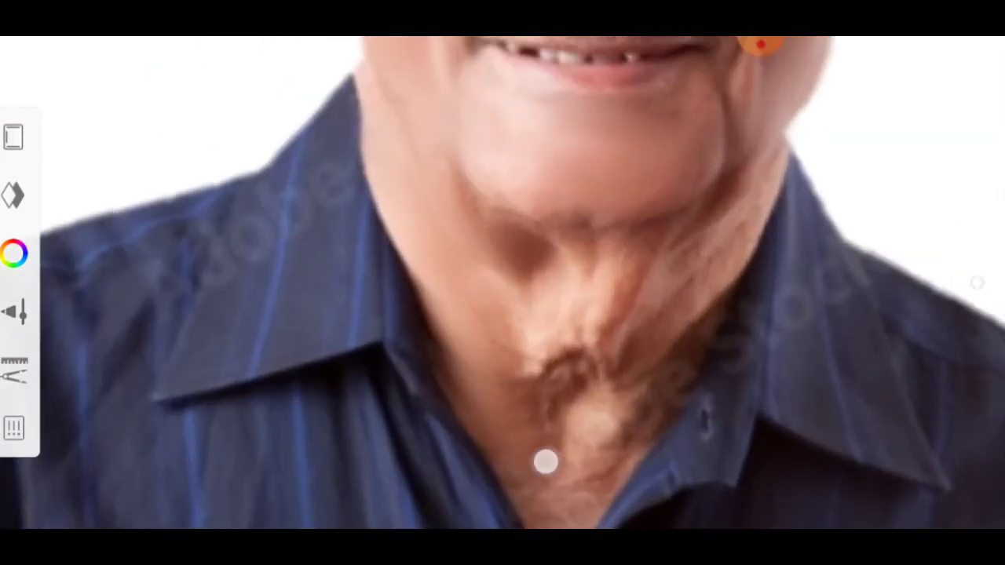
mouse_move(728, 303)
left_mouse_down()
mouse_move(745, 212)
mouse_move(621, 336)
mouse_move(574, 337)
mouse_move(535, 249)
left_mouse_up()
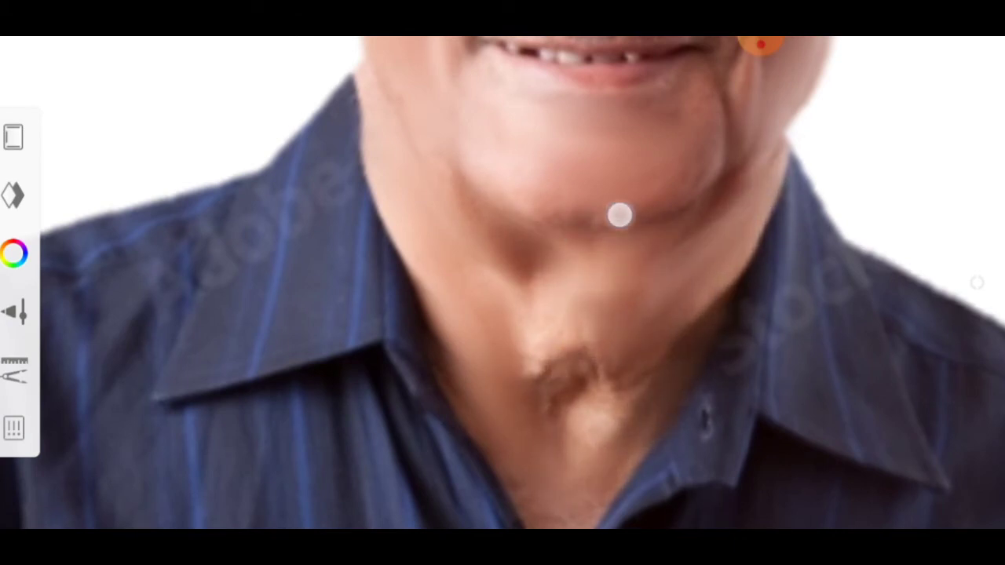
scroll(644, 314, "down", 5)
scroll(671, 236, "down", 2)
scroll(672, 142, "up", 5)
scroll(664, 212, "up", 2)
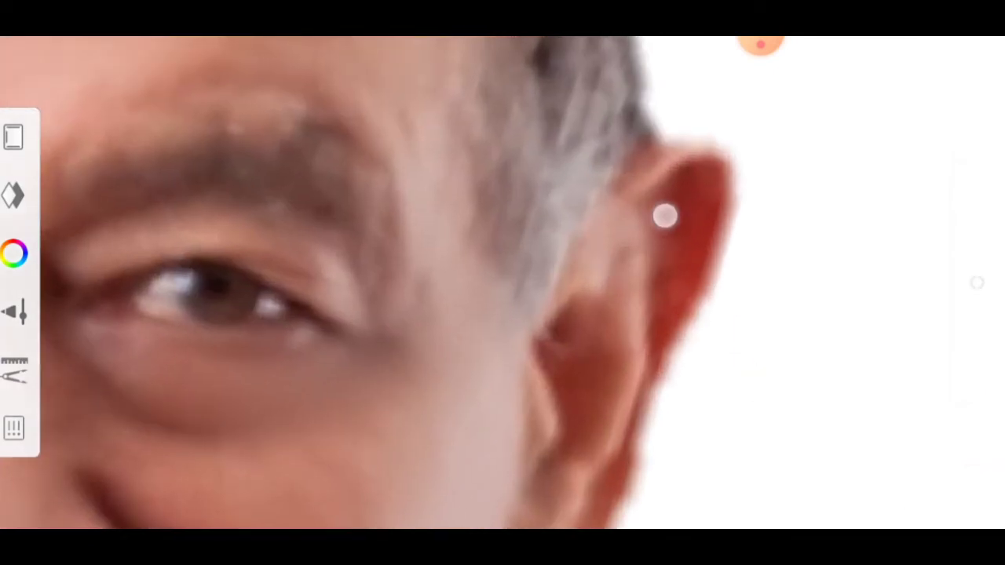
scroll(623, 408, "down", 4)
scroll(769, 384, "down", 2)
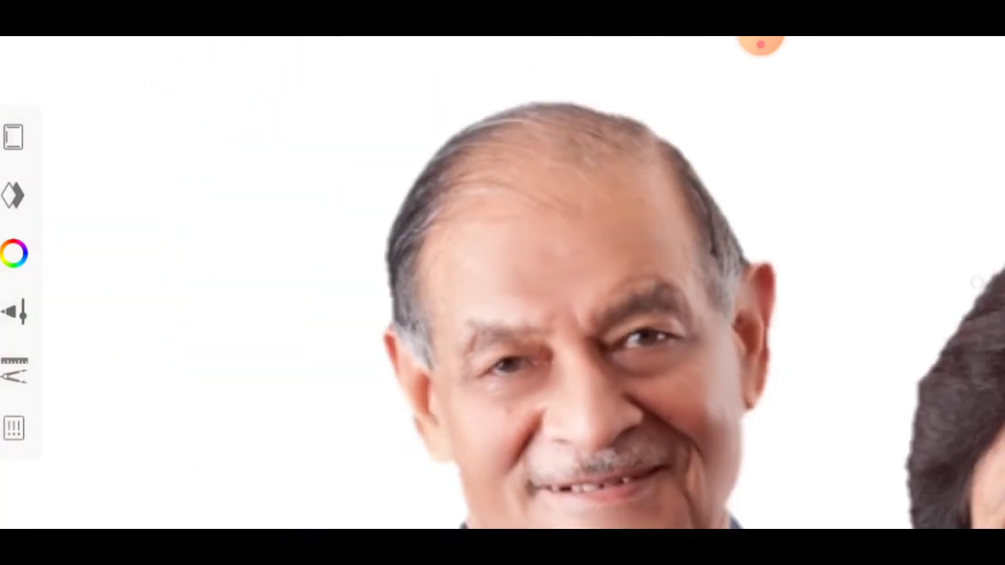
scroll(727, 293, "down", 3)
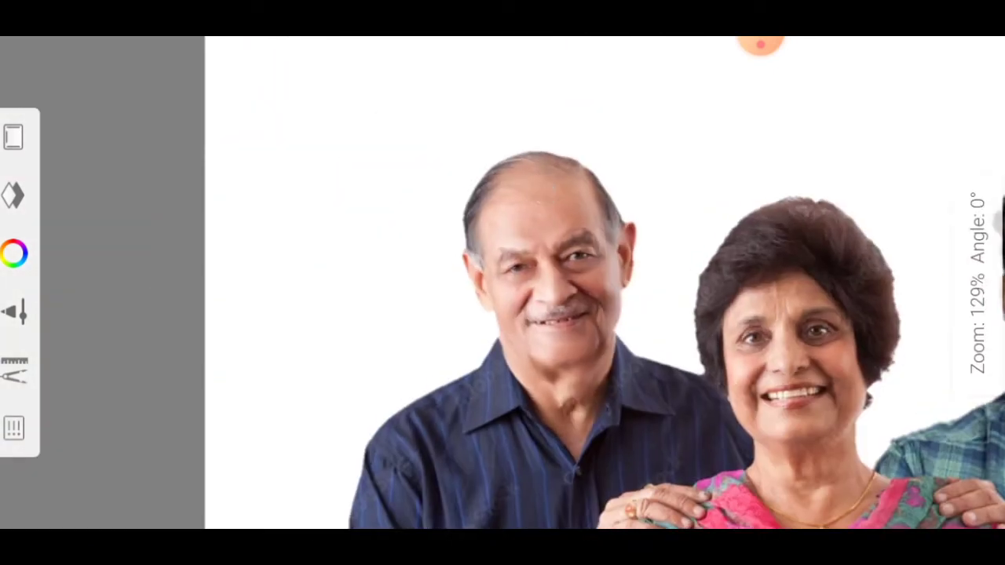
scroll(678, 134, "up", 2)
scroll(644, 128, "up", 2)
scroll(706, 149, "up", 2)
scroll(706, 150, "up", 1)
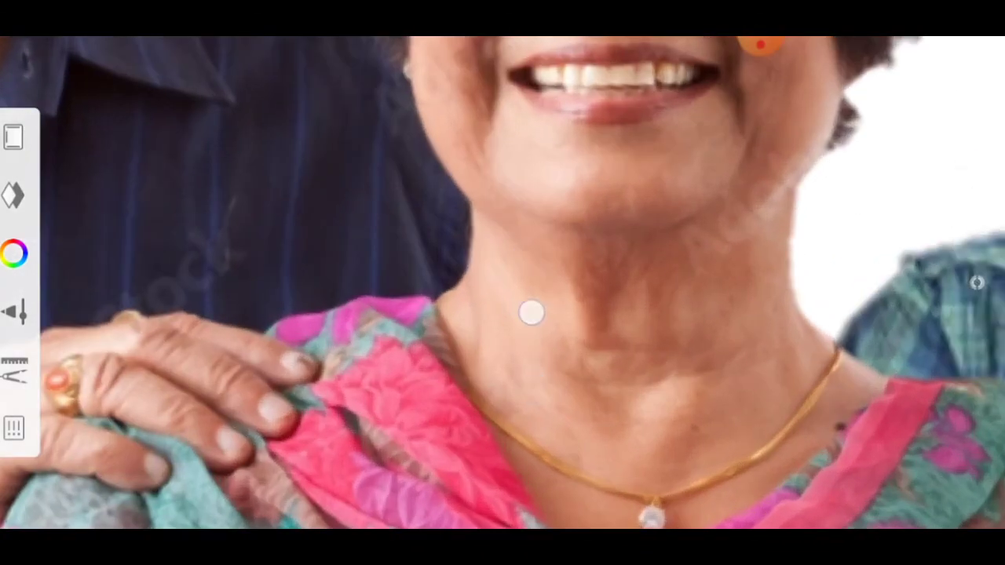
scroll(551, 361, "down", 2)
scroll(676, 439, "up", 1)
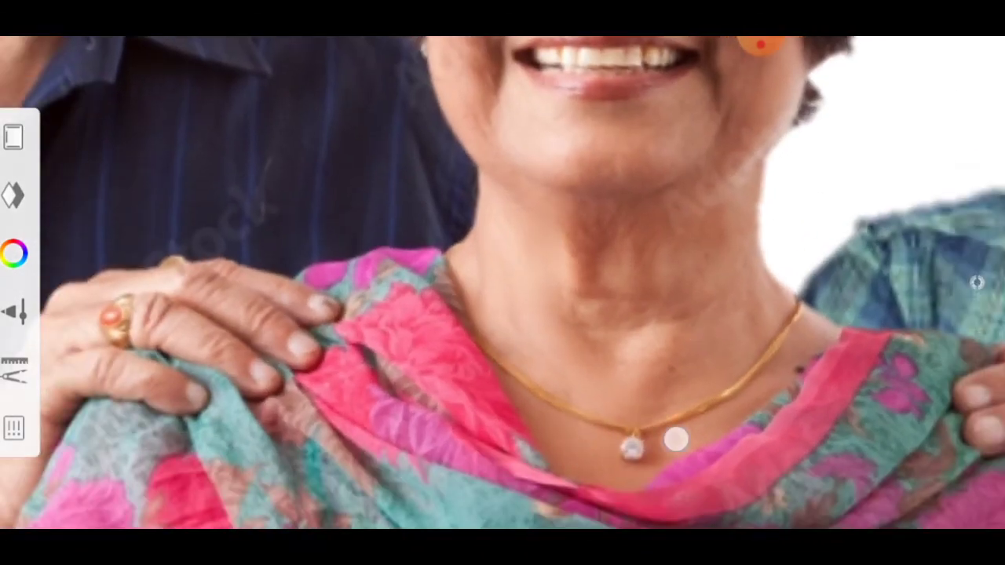
scroll(712, 351, "down", 2)
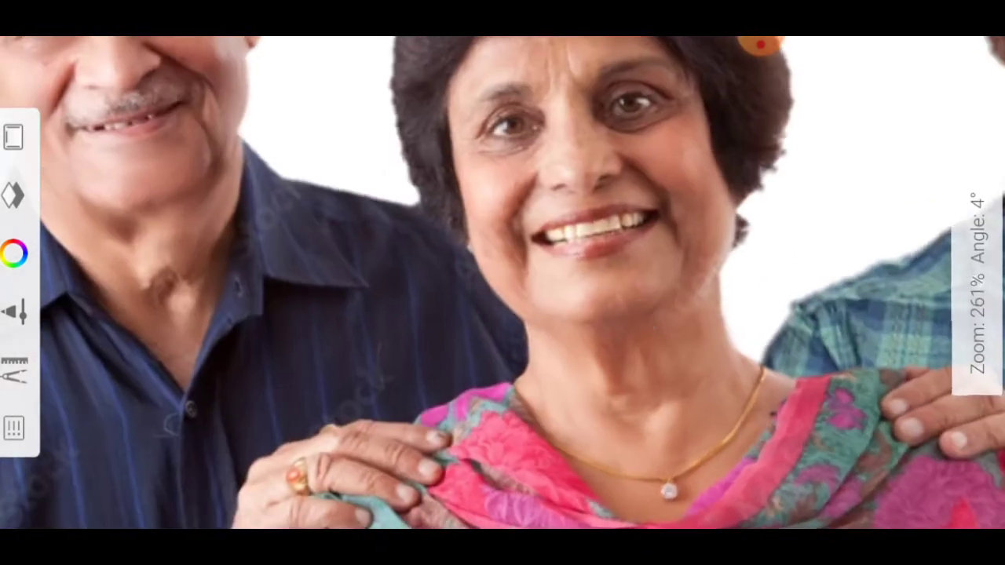
scroll(654, 352, "up", 1)
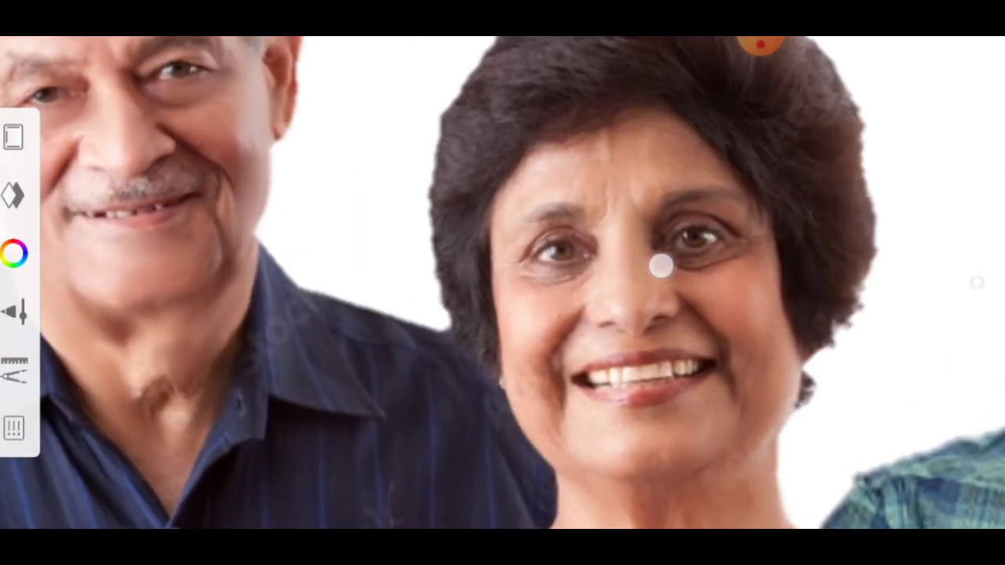
scroll(661, 267, "up", 1)
scroll(589, 330, "down", 2)
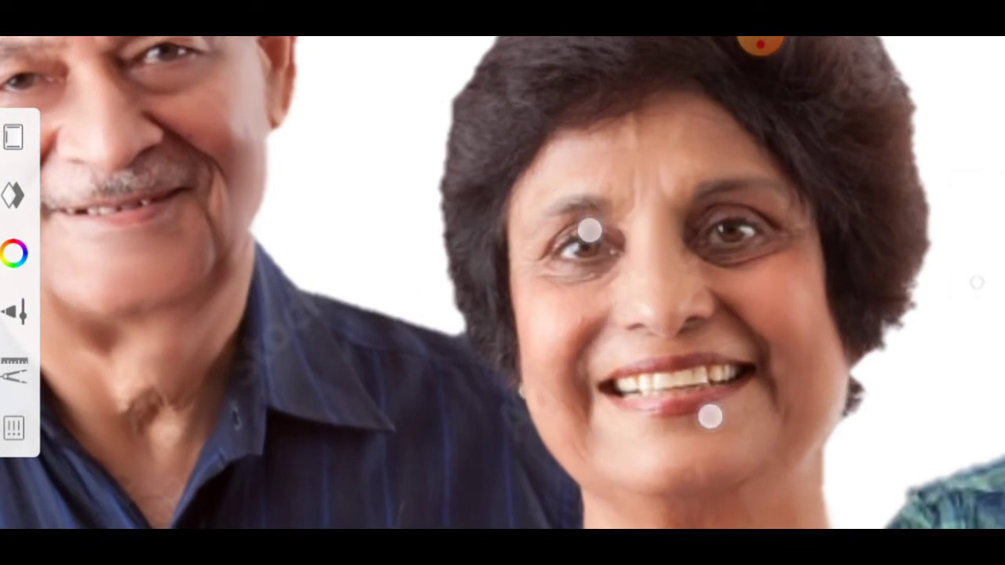
Step: Inspect the young man's face and smile up close, then the older couple's faces
left_click_drag(589, 230, 685, 197)
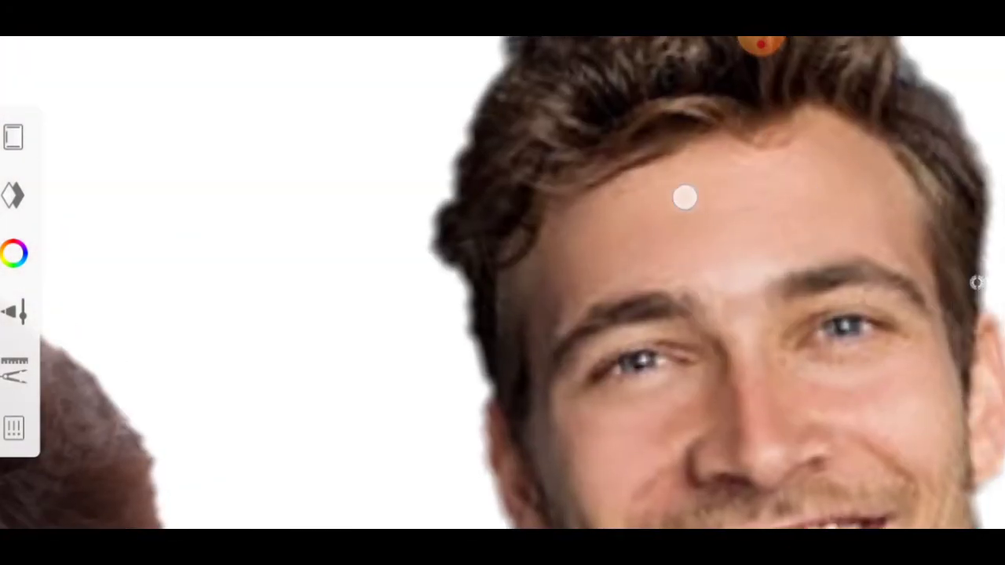
mouse_move(559, 250)
left_mouse_down()
mouse_move(758, 298)
mouse_move(613, 340)
left_mouse_up()
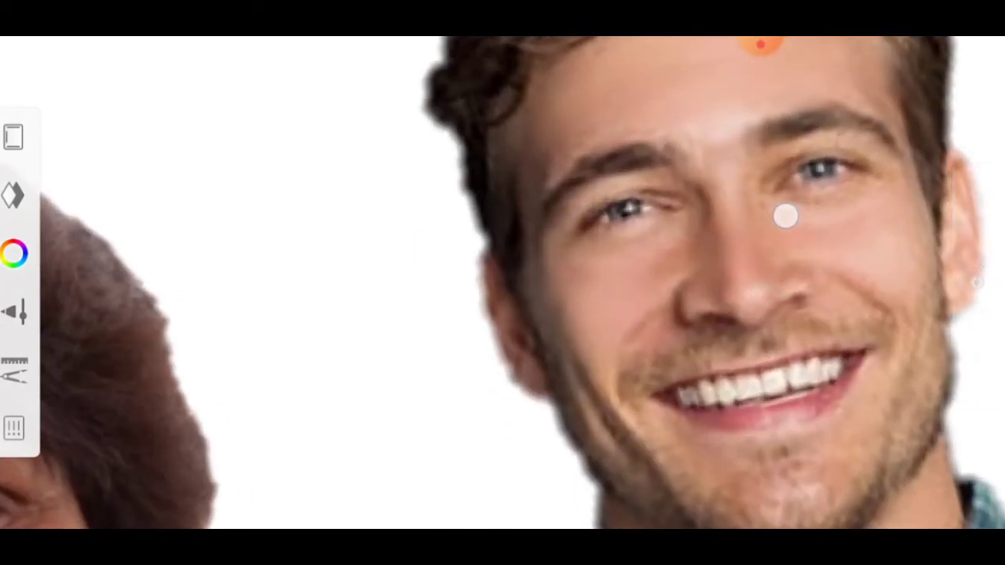
mouse_move(904, 270)
left_mouse_down()
mouse_move(864, 314)
mouse_move(870, 386)
left_mouse_up()
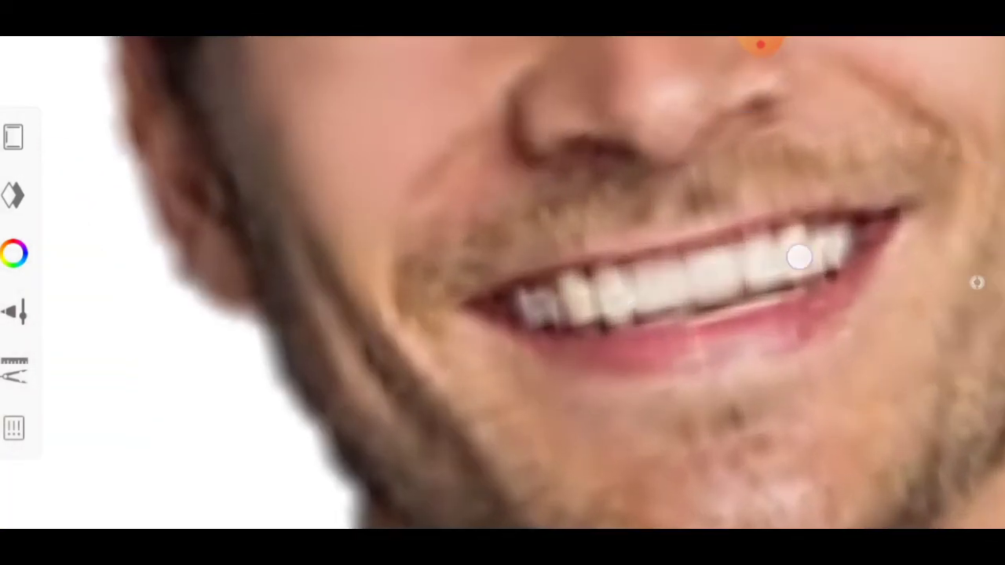
mouse_move(543, 228)
left_mouse_down()
mouse_move(628, 259)
mouse_move(550, 236)
mouse_move(608, 141)
left_mouse_up()
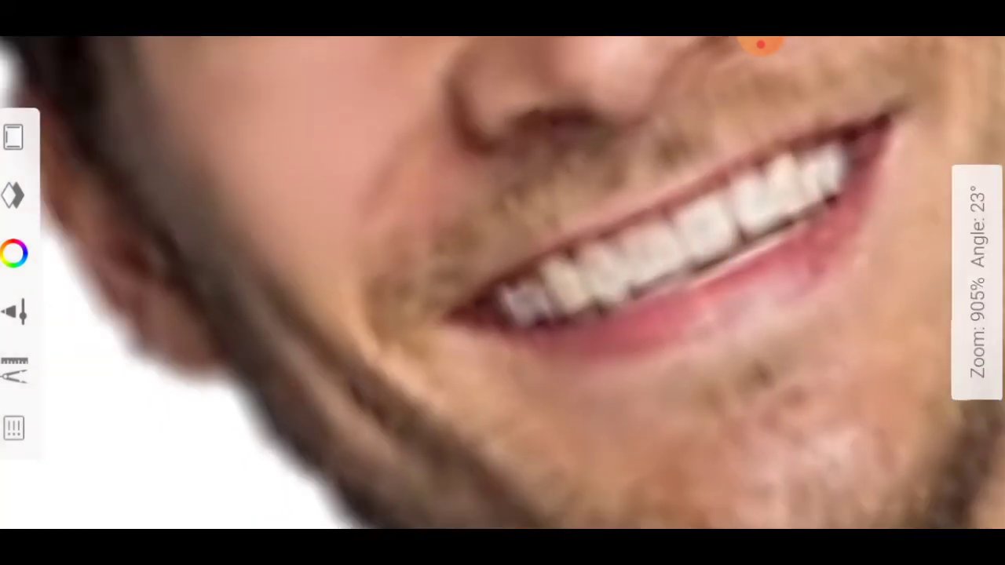
mouse_move(855, 254)
left_mouse_down()
mouse_move(681, 305)
mouse_move(448, 233)
left_mouse_up()
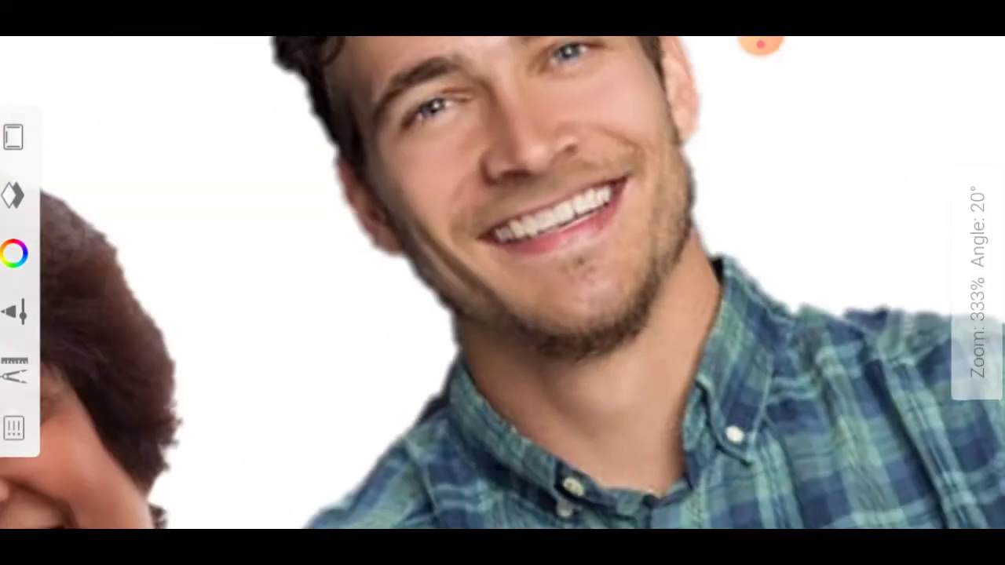
left_click_drag(433, 312, 664, 386)
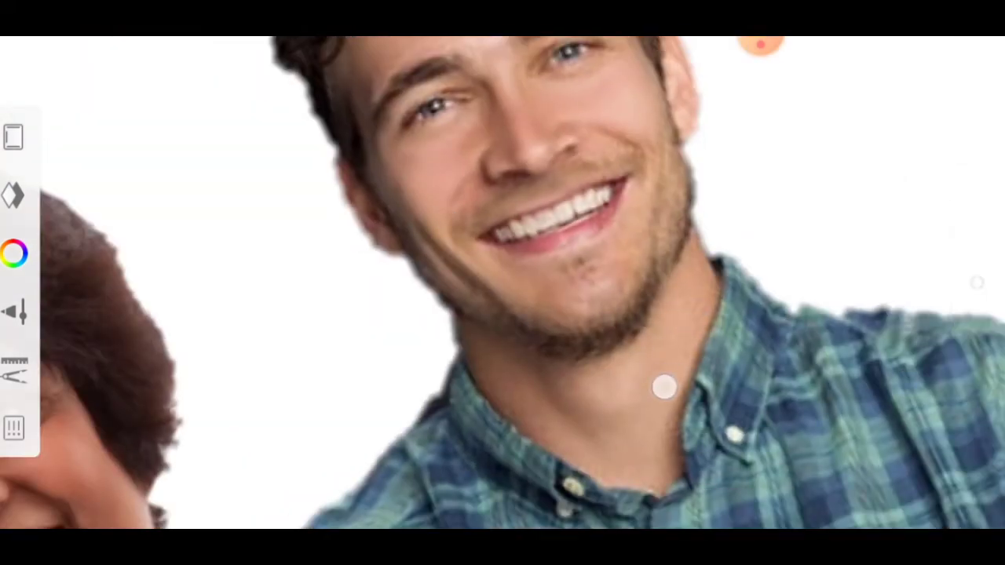
mouse_move(640, 468)
left_mouse_down()
mouse_move(699, 364)
mouse_move(763, 294)
mouse_move(651, 359)
mouse_move(682, 275)
mouse_move(730, 356)
mouse_move(715, 314)
mouse_move(749, 338)
left_mouse_up()
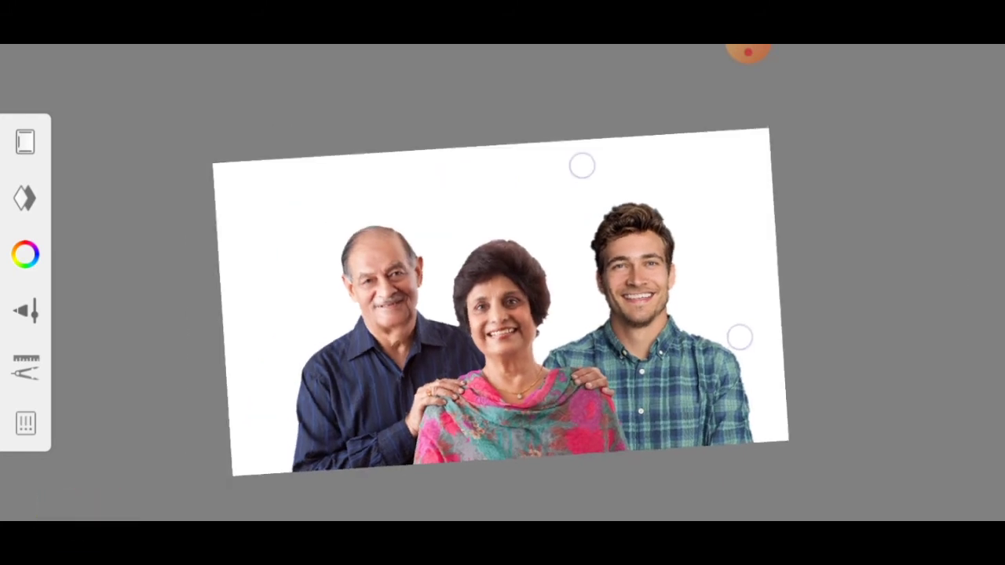
Step: Apply Color Balance to the photo layer, shifting midtones toward red and adjusting green–magenta
left_click_drag(741, 344, 743, 363)
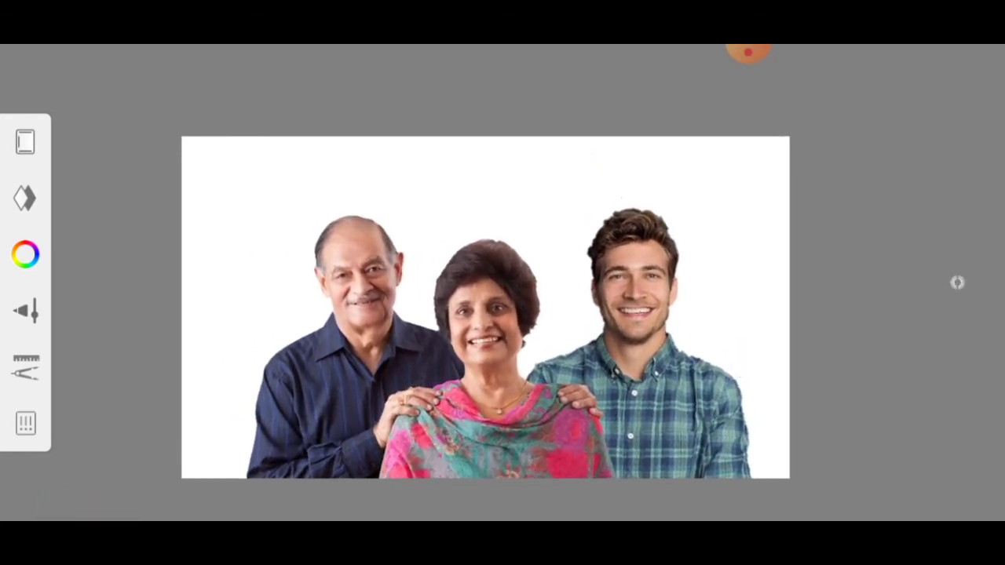
left_click(24, 198)
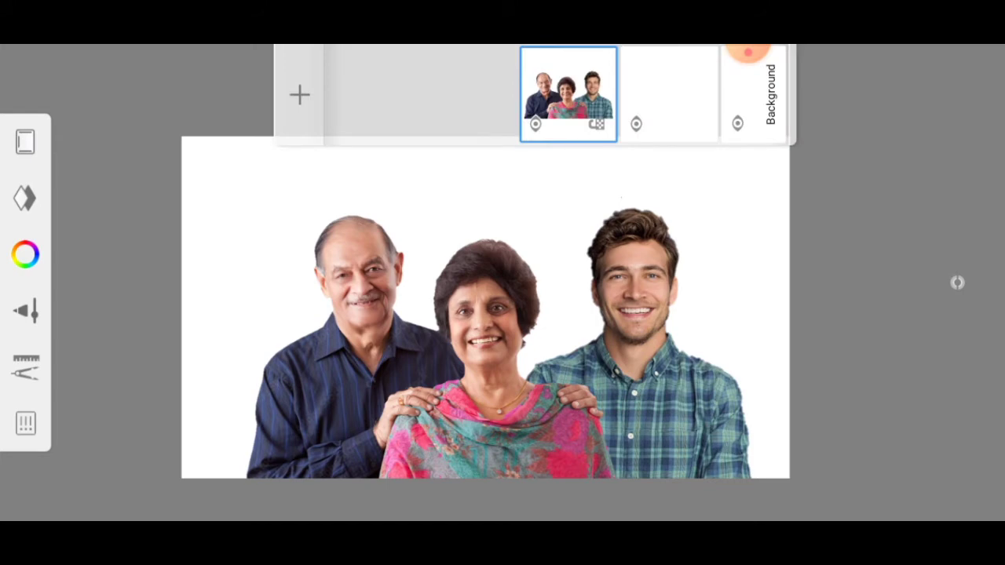
left_click(568, 88)
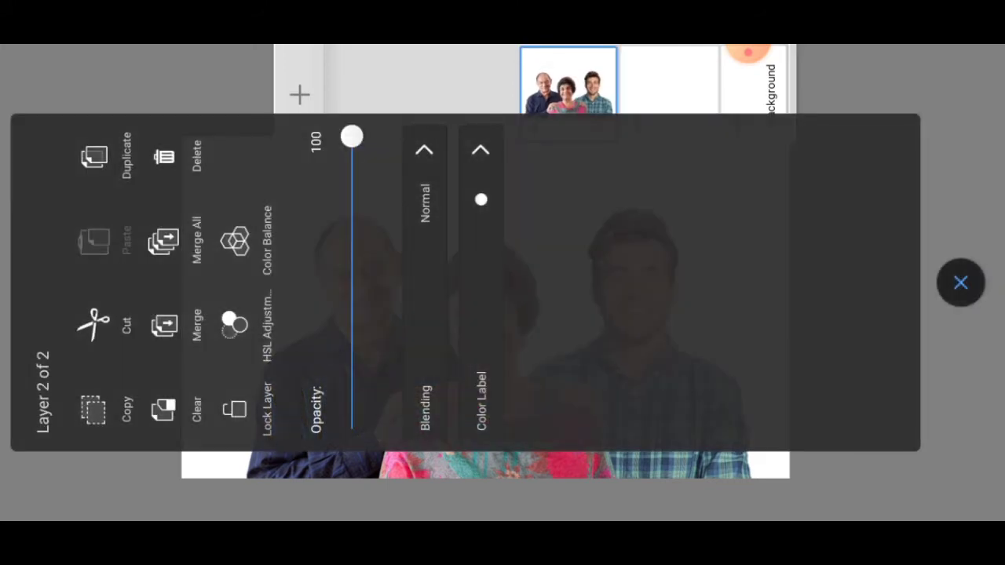
left_click(235, 241)
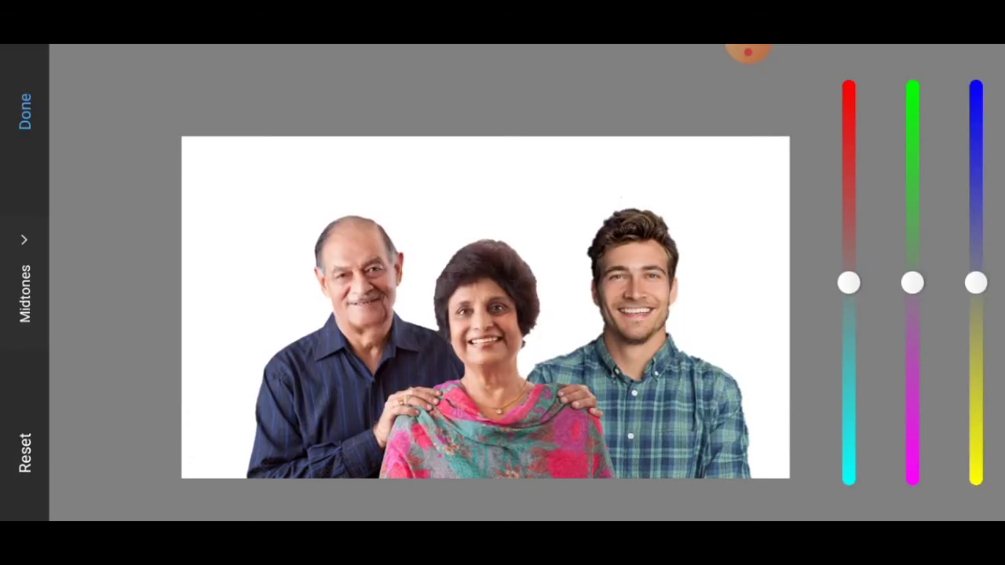
mouse_move(849, 283)
left_mouse_down()
mouse_move(848, 180)
mouse_move(869, 233)
left_mouse_up()
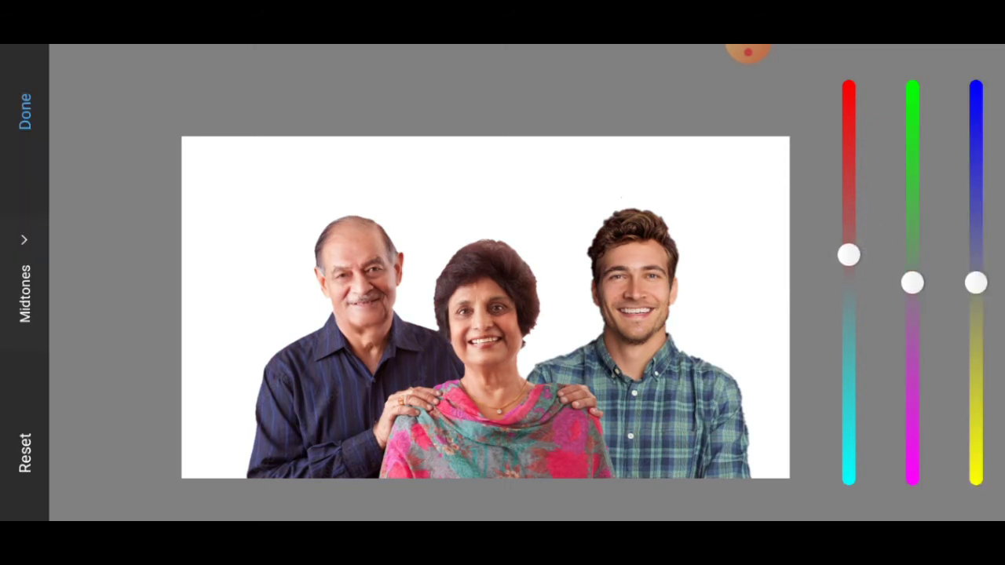
mouse_move(911, 281)
left_mouse_down()
mouse_move(913, 352)
mouse_move(933, 225)
mouse_move(920, 271)
mouse_move(928, 260)
mouse_move(971, 312)
mouse_move(975, 264)
left_mouse_up()
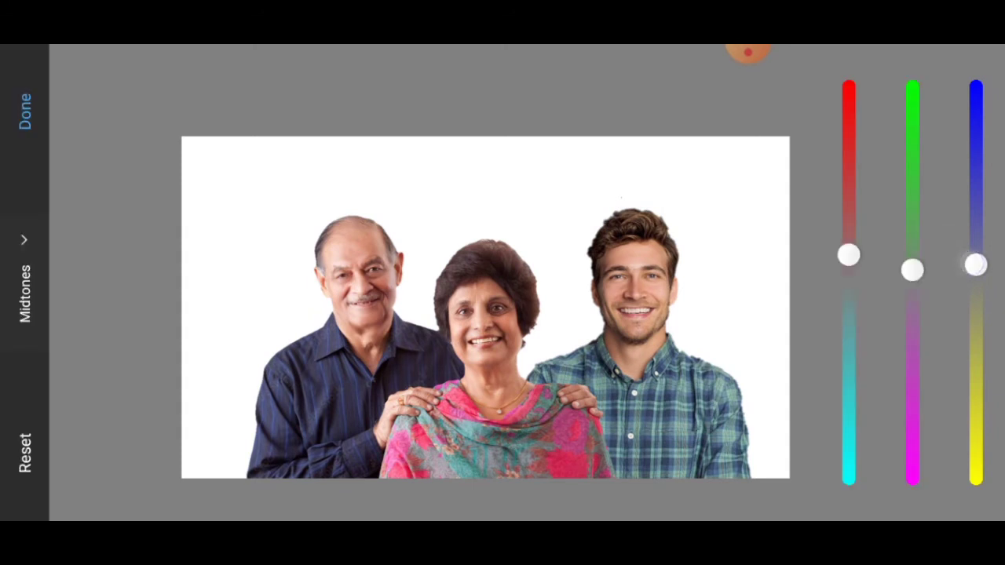
Step: Shift the highlights toward red and apply the colour balance
left_click(26, 231)
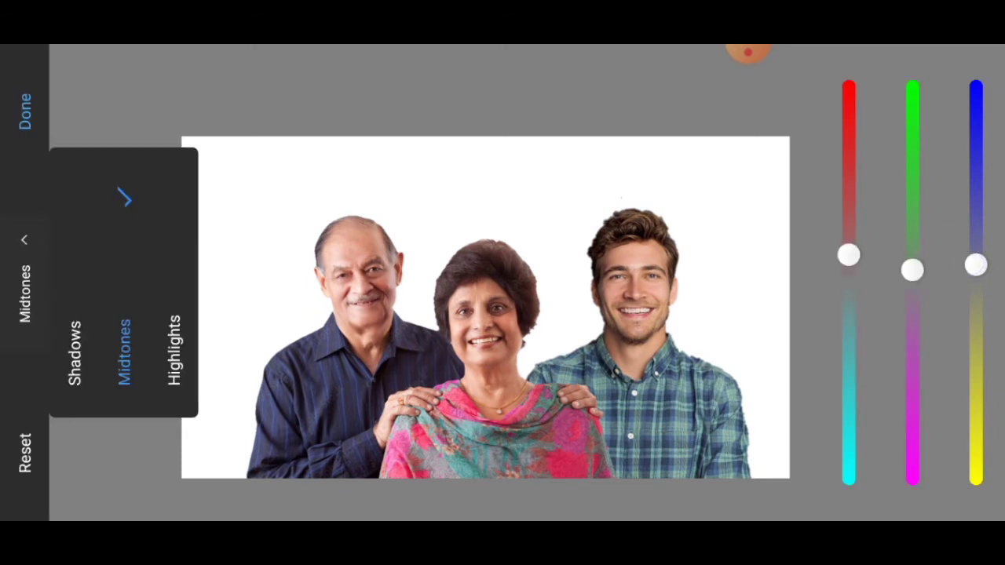
left_click(174, 351)
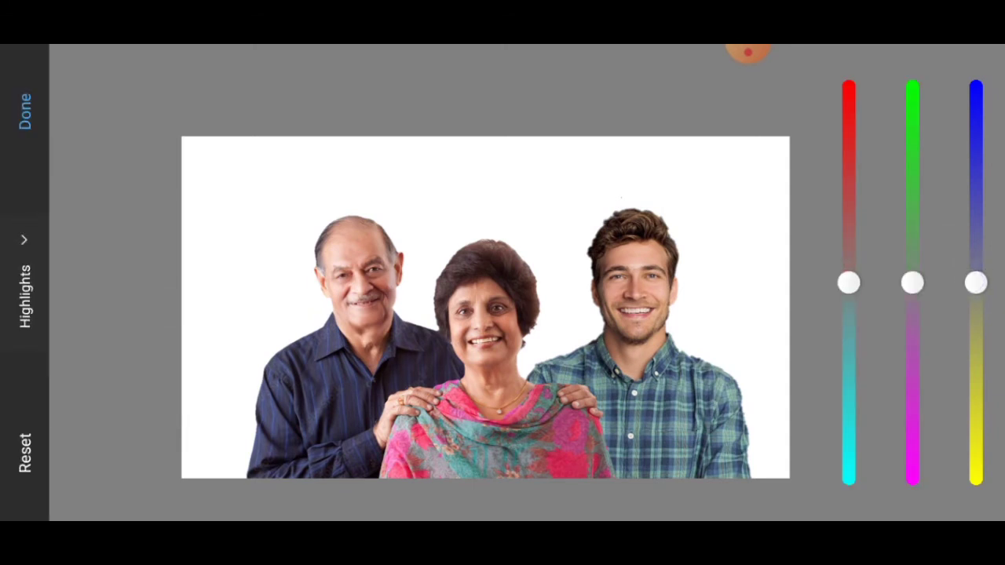
mouse_move(848, 283)
left_mouse_down()
mouse_move(868, 262)
mouse_move(924, 252)
mouse_move(919, 262)
mouse_move(919, 238)
mouse_move(927, 270)
mouse_move(973, 307)
mouse_move(972, 320)
mouse_move(974, 175)
mouse_move(973, 329)
mouse_move(974, 237)
mouse_move(974, 246)
left_mouse_up()
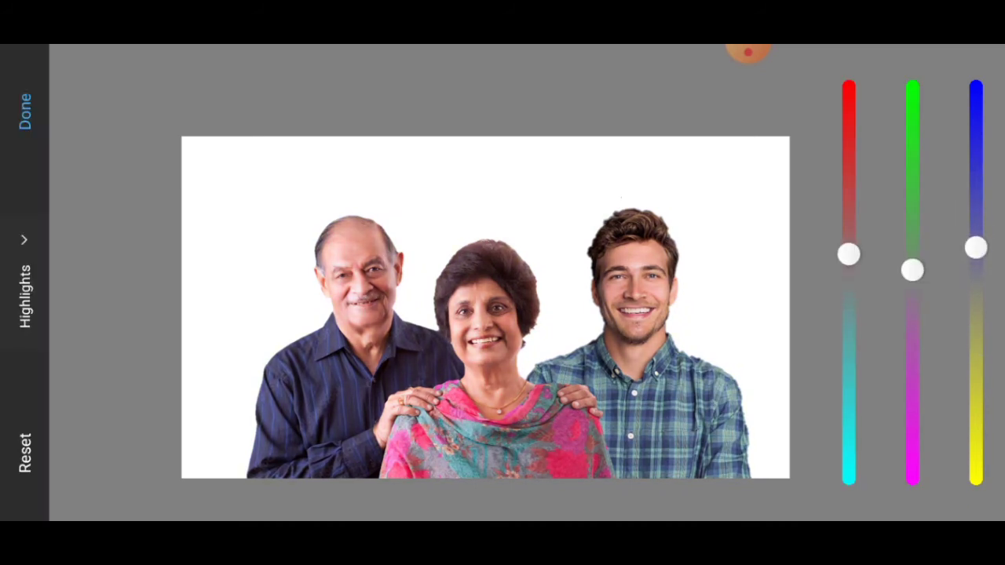
left_click(26, 111)
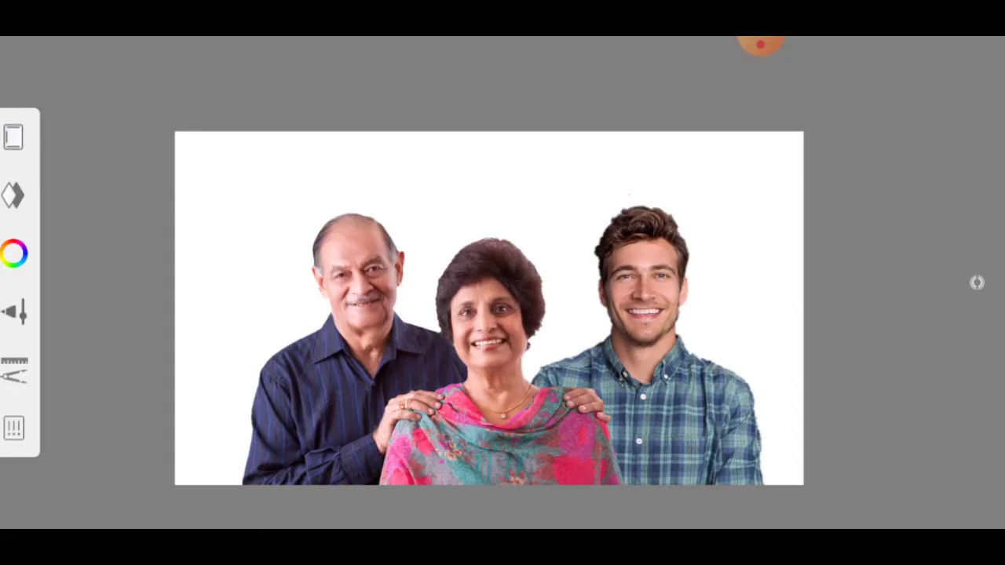
Step: Shift the family photo layer's hue to 2 with HSL Adjustment and reopen its layer options
scroll(760, 307, "up", 2)
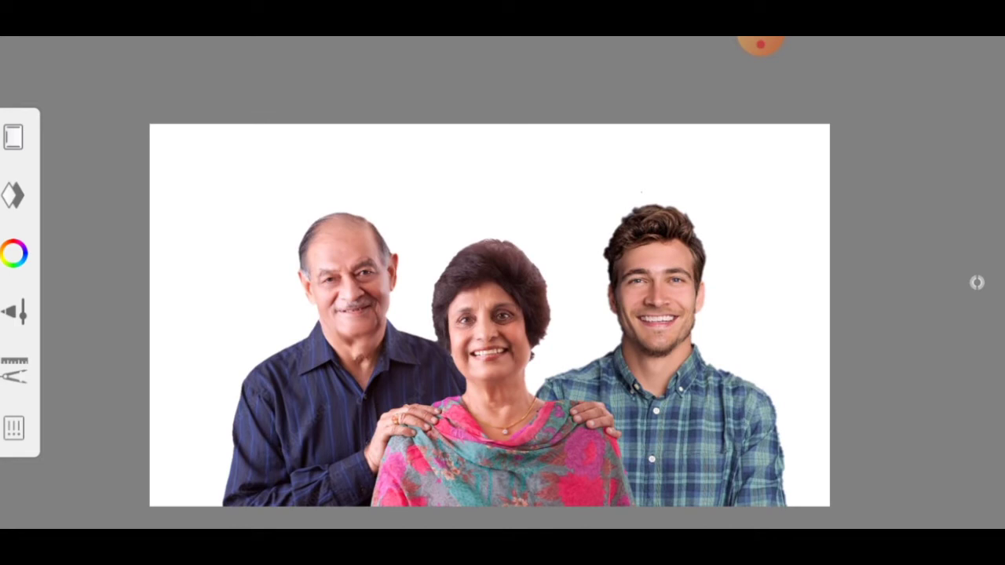
left_click(975, 292)
left_click(551, 128)
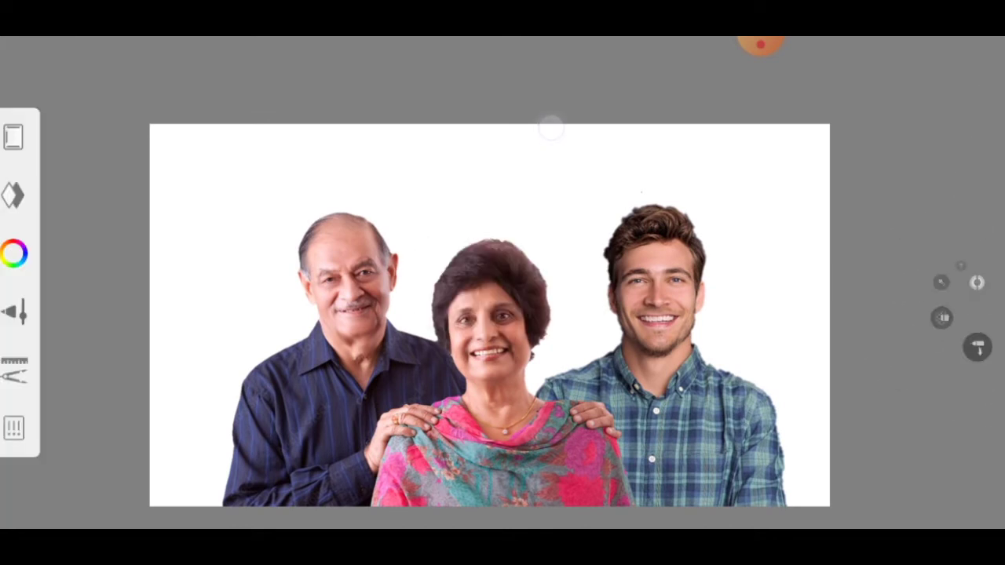
left_click(12, 198)
left_click(568, 88)
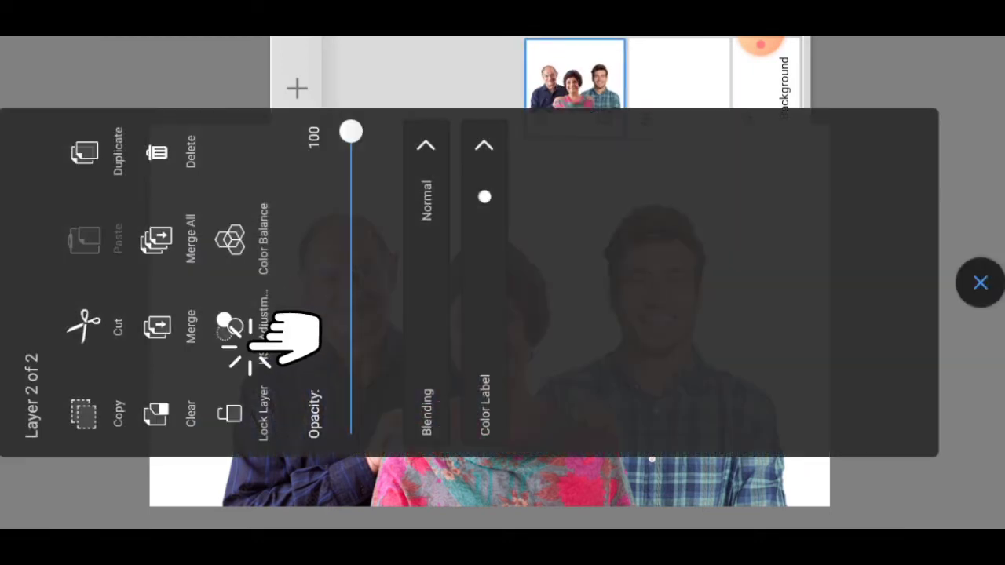
left_click(232, 326)
mouse_move(865, 282)
left_mouse_down()
mouse_move(875, 262)
mouse_move(866, 130)
mouse_move(869, 404)
mouse_move(912, 272)
mouse_move(930, 309)
mouse_move(939, 110)
mouse_move(958, 250)
mouse_move(942, 102)
mouse_move(974, 316)
mouse_move(977, 298)
left_mouse_up()
left_click(13, 106)
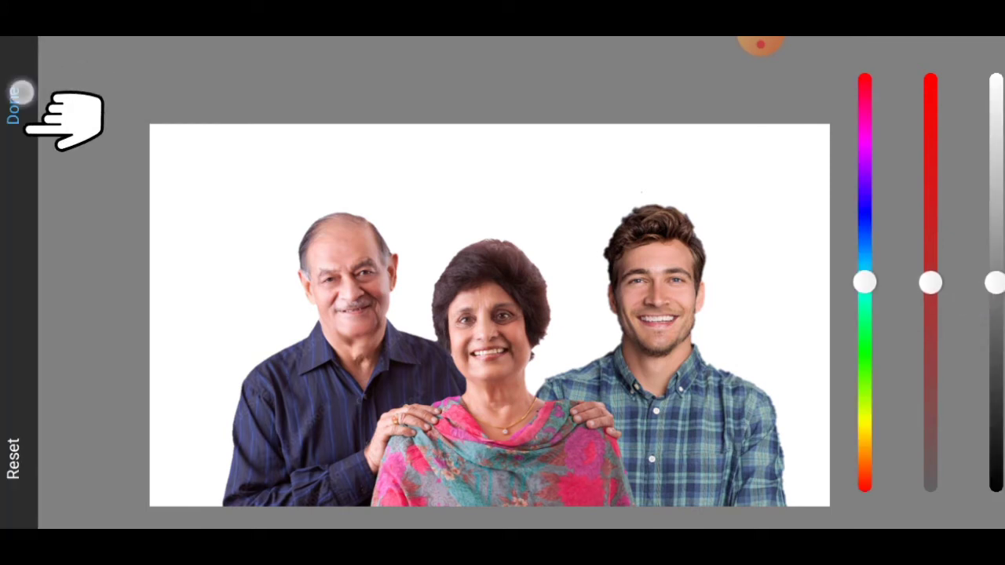
left_click(14, 195)
left_click(546, 104)
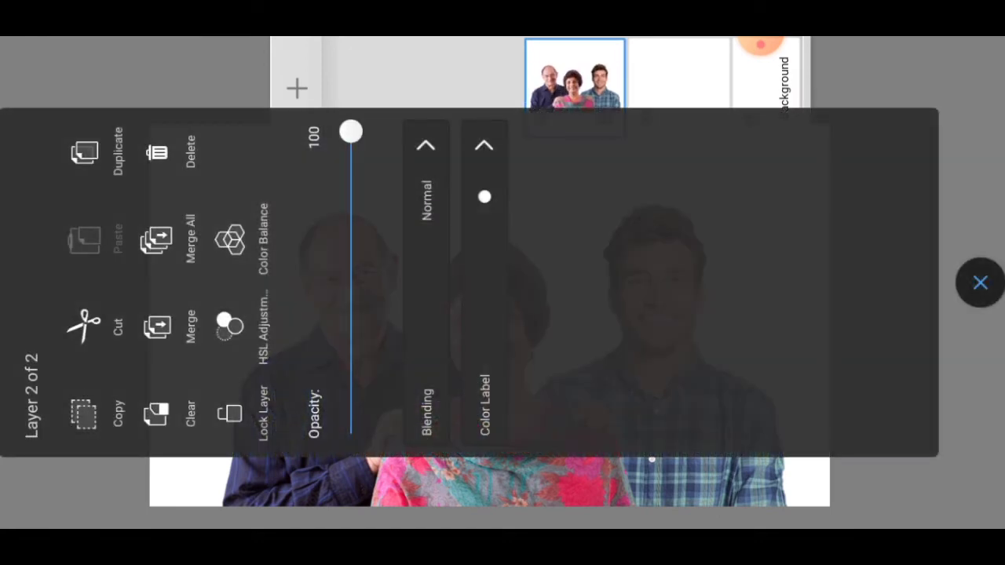
Step: Duplicate the photo layer and raise the top copy's saturation to 40
left_click(100, 151)
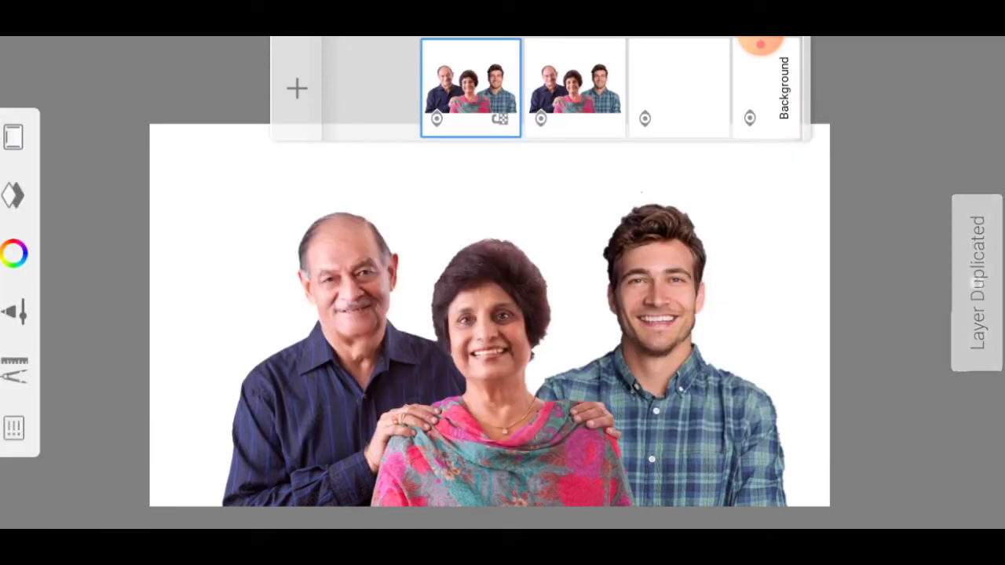
left_click(455, 106)
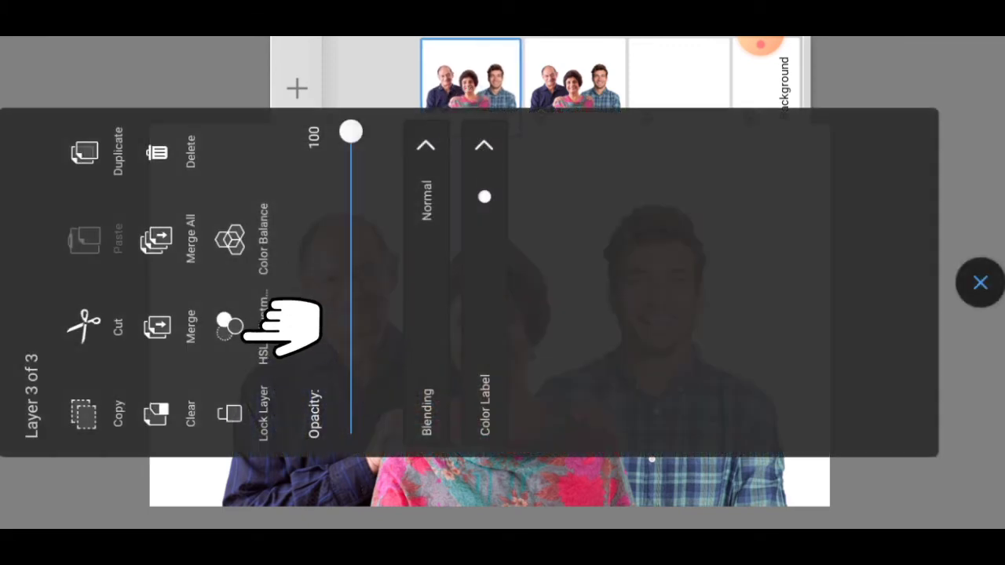
left_click(236, 322)
mouse_move(930, 282)
left_mouse_down()
mouse_move(942, 170)
mouse_move(955, 196)
left_mouse_up()
left_click(13, 105)
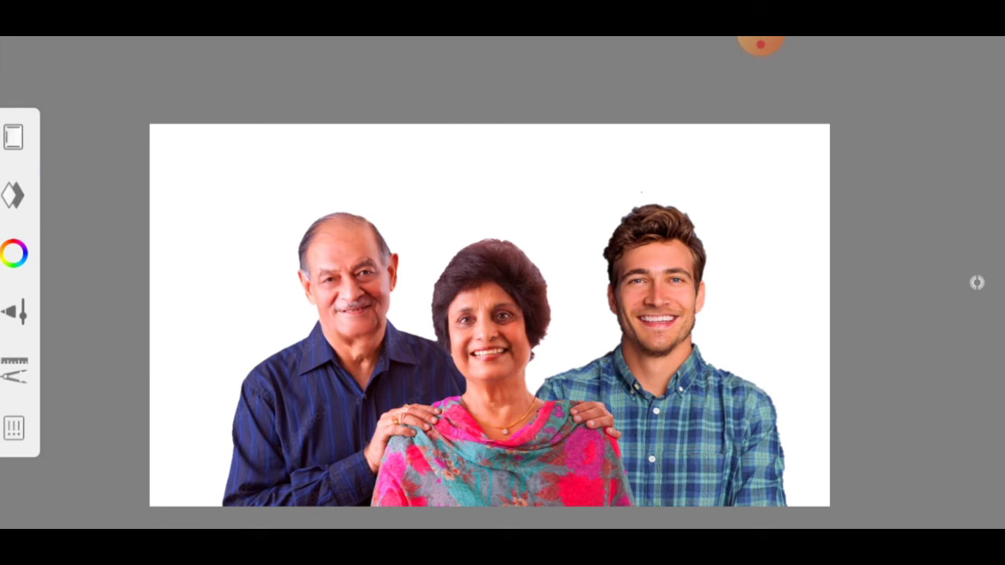
Step: Turn the second photo copy into a solid black silhouette with minimum lightness
left_click(12, 195)
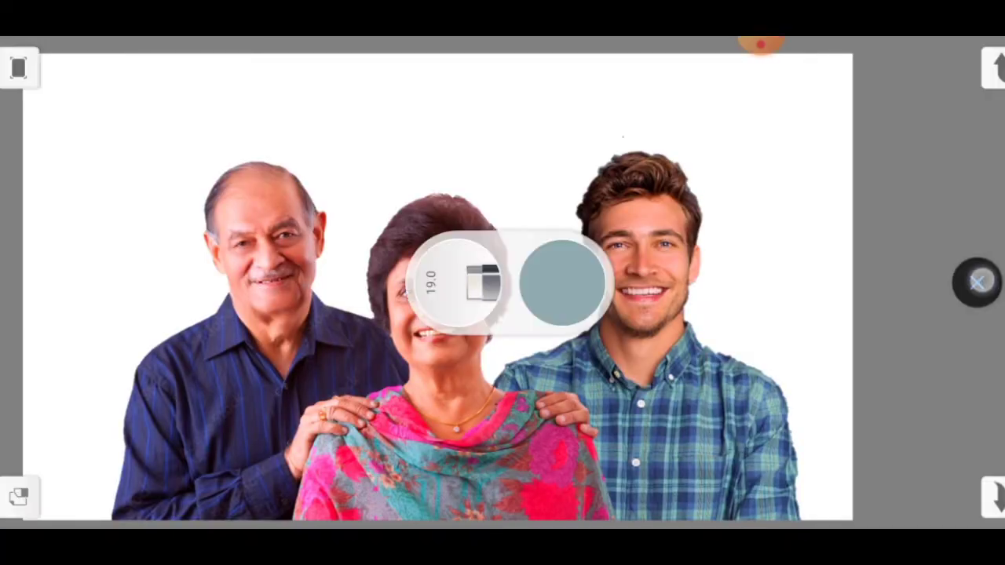
left_click(977, 283)
left_click(13, 195)
left_click(581, 87)
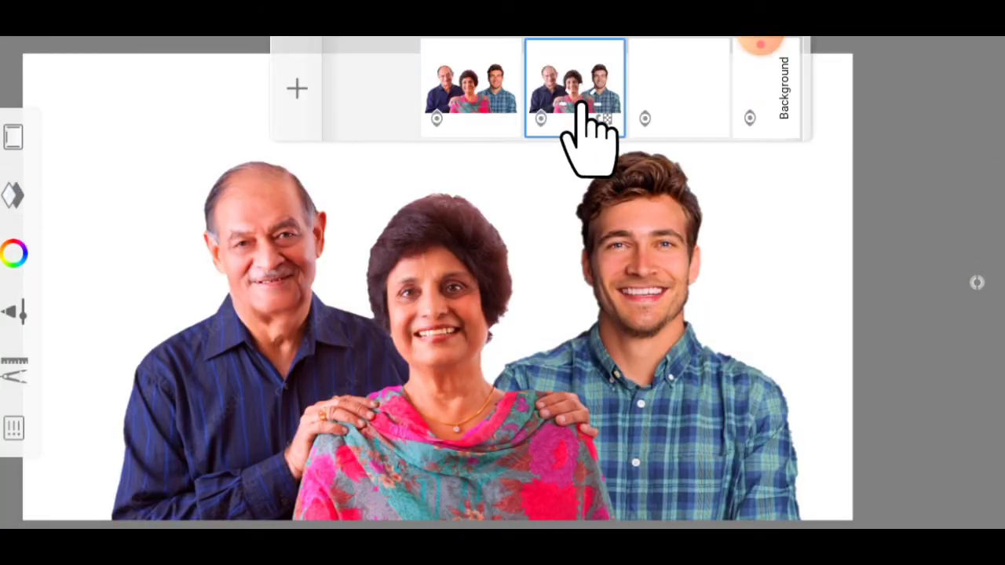
left_click(581, 79)
left_click(235, 325)
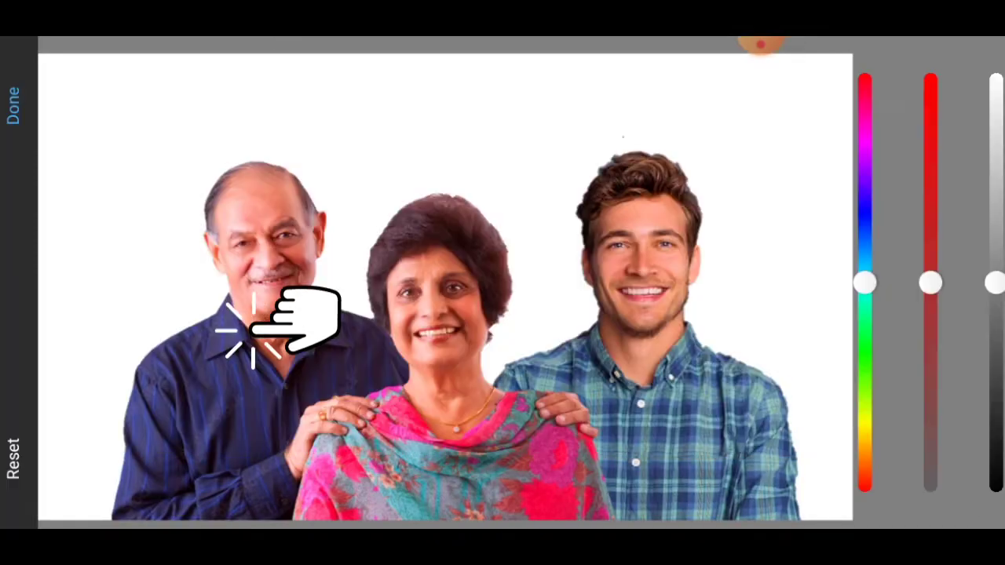
left_click_drag(996, 283, 996, 491)
left_click(14, 102)
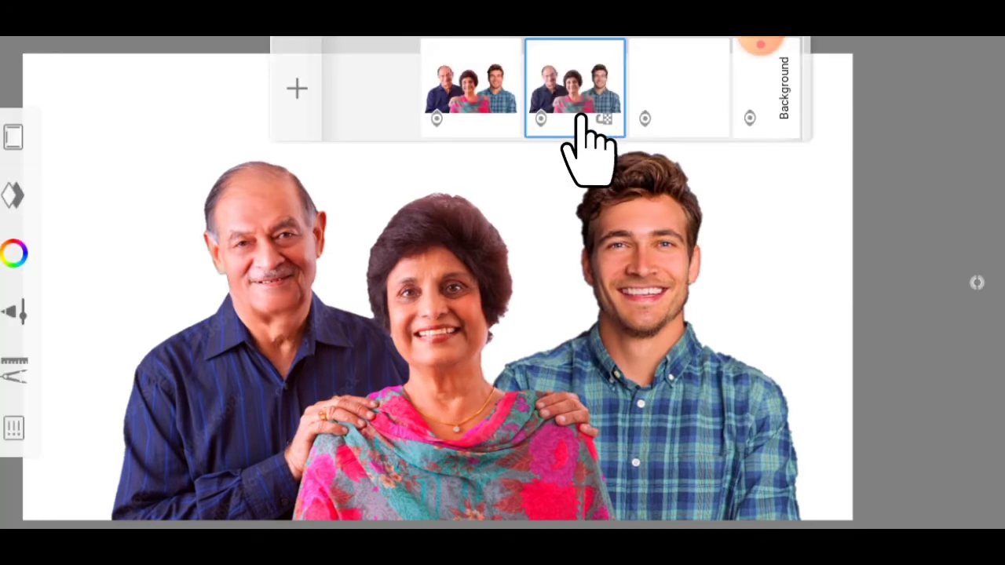
left_click(575, 86)
left_click(976, 282)
Step: Offset and rescale the black silhouette to about 98% behind the people as a shadow
scroll(688, 332, "down", 3)
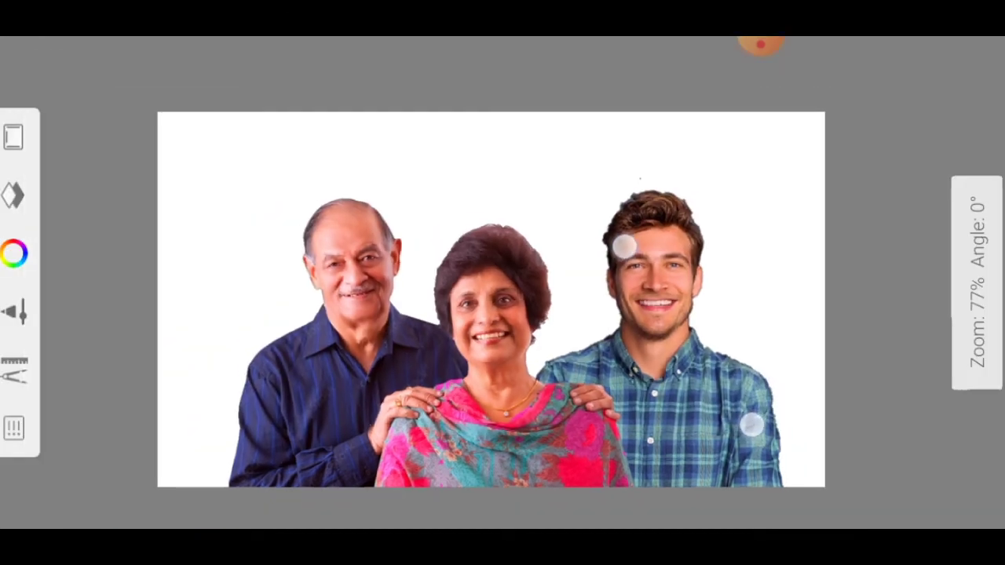
left_click(14, 369)
left_click(88, 298)
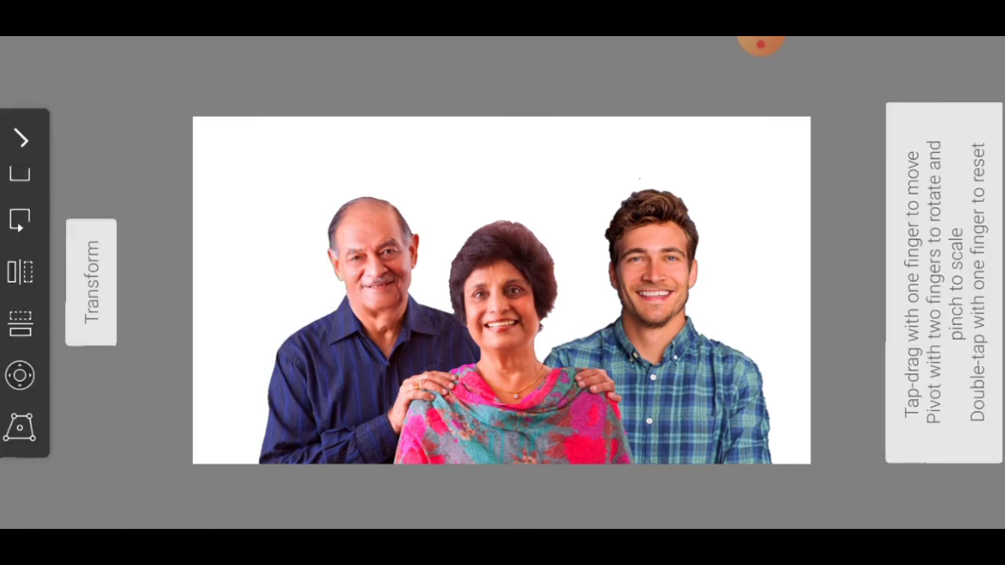
left_click_drag(502, 330, 489, 322)
mouse_move(781, 439)
left_mouse_down()
mouse_move(761, 419)
mouse_move(781, 433)
mouse_move(767, 433)
left_mouse_up()
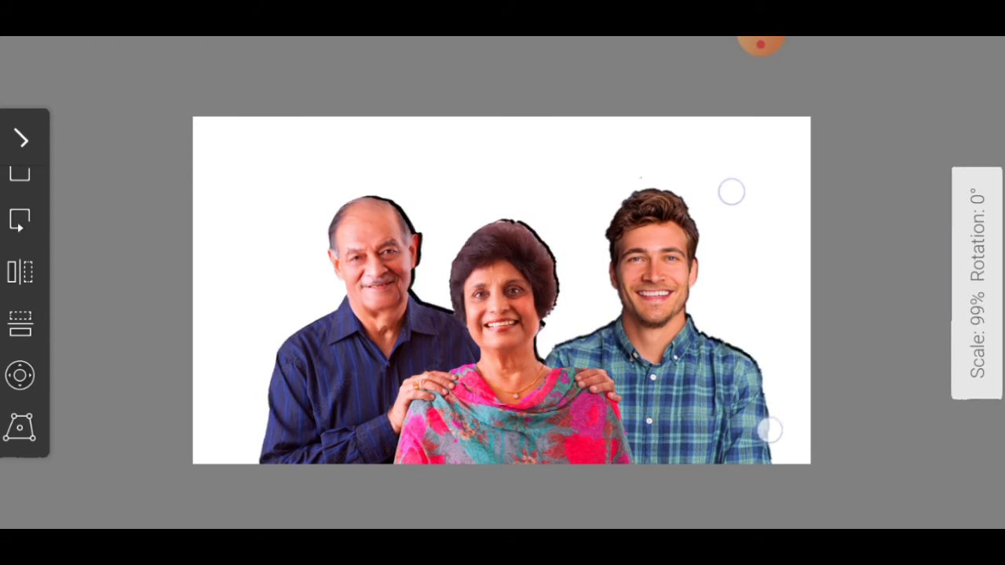
left_click_drag(731, 192, 731, 192)
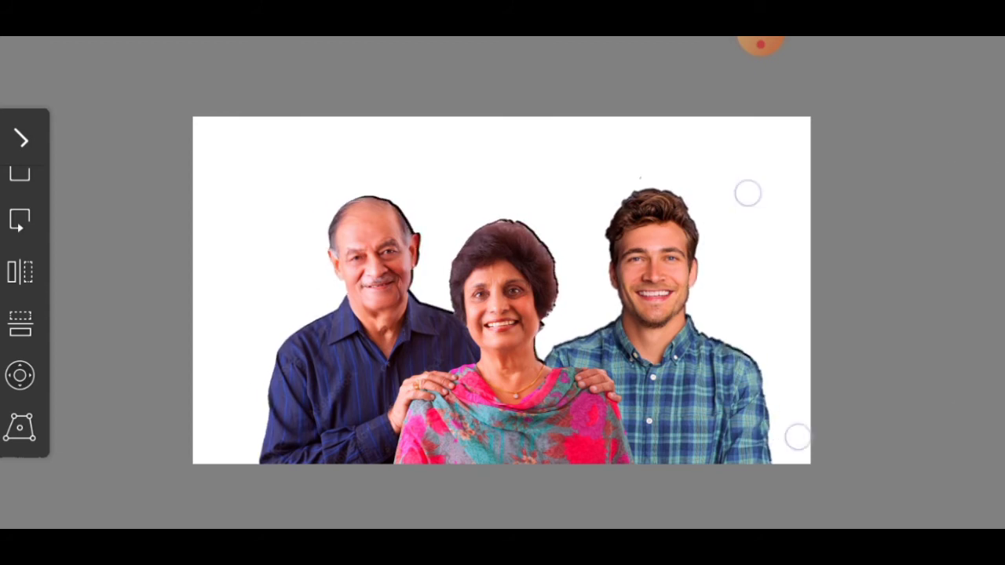
mouse_move(797, 436)
left_mouse_down()
mouse_move(825, 451)
mouse_move(794, 440)
left_mouse_up()
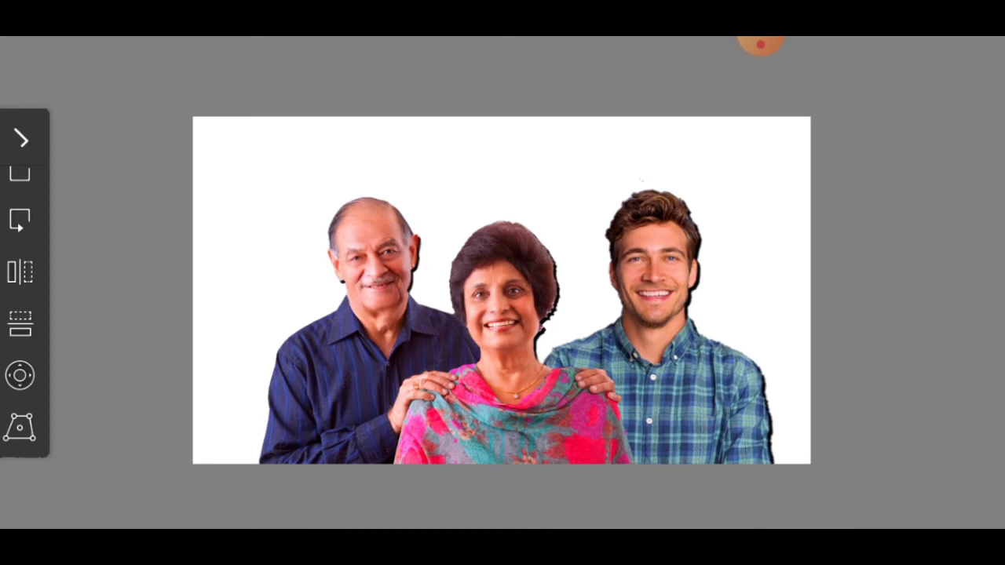
mouse_move(734, 432)
left_mouse_down()
mouse_move(722, 442)
mouse_move(727, 431)
left_mouse_up()
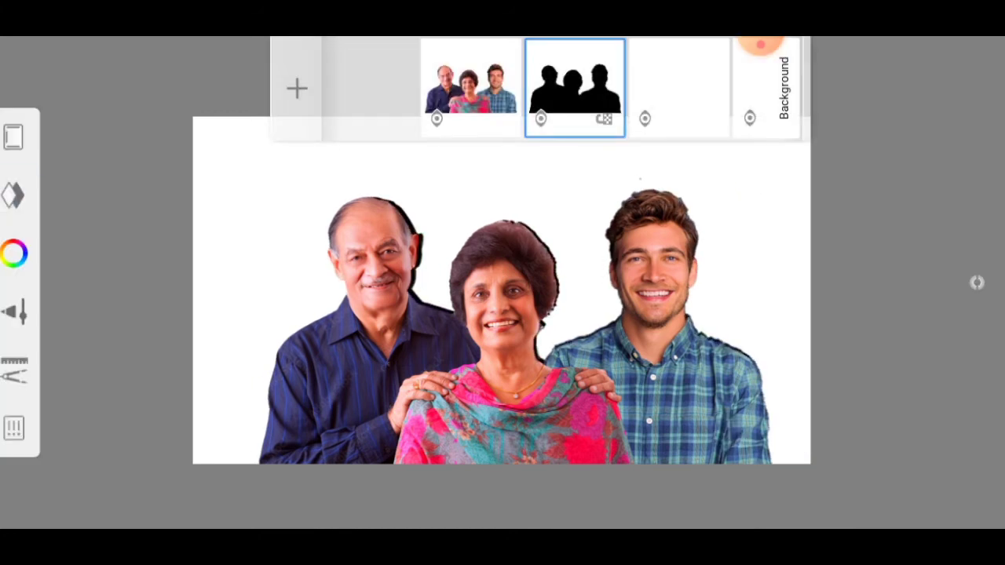
Step: Lower the shadow layer's opacity to 29 and set its blending to Multiply
left_click(576, 72)
mouse_move(351, 132)
left_mouse_down()
mouse_move(349, 332)
mouse_move(345, 318)
mouse_move(354, 350)
mouse_move(351, 333)
left_mouse_up()
left_click(428, 149)
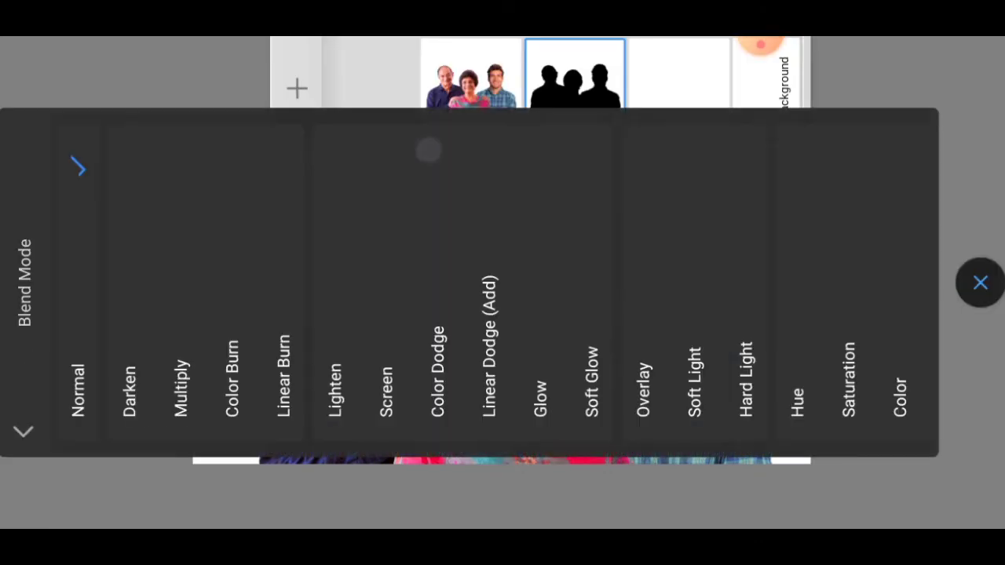
left_click(981, 282)
scroll(745, 275, "up", 2)
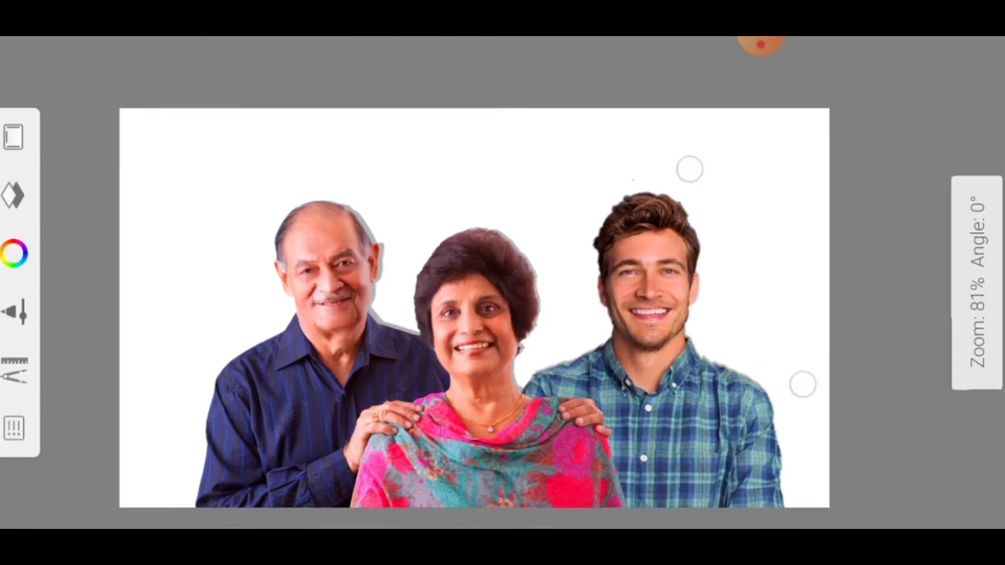
left_click(574, 86)
left_click(978, 280)
Step: Scale the shadow to about 106% around all three people and lower its opacity to 14
left_click(12, 194)
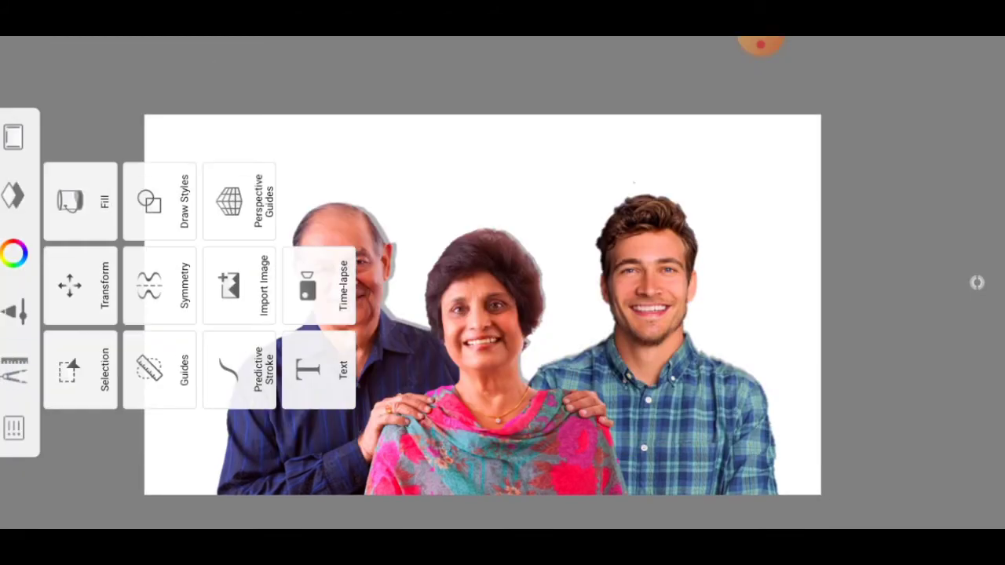
left_click(68, 285)
scroll(699, 289, "down", 2)
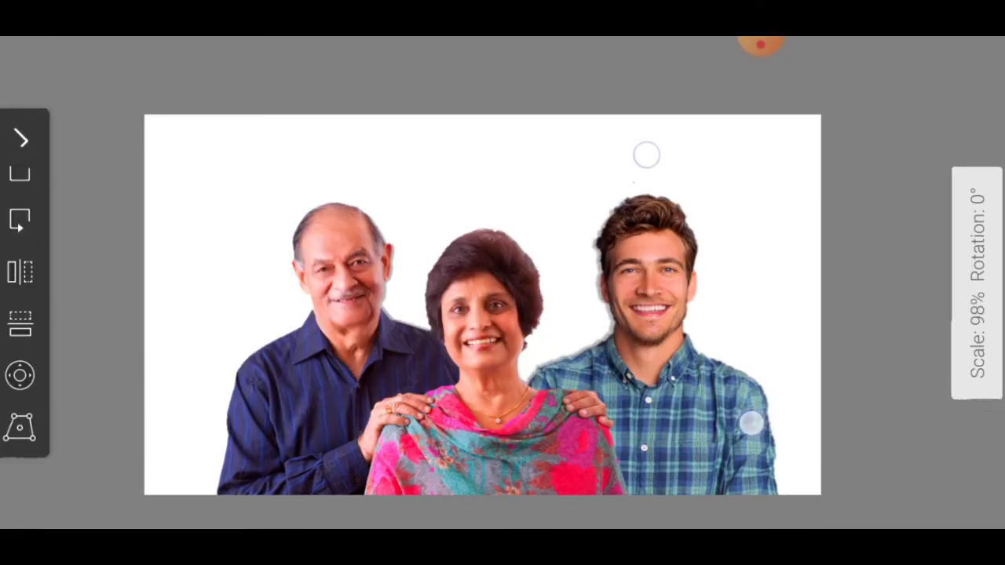
scroll(699, 289, "up", 1)
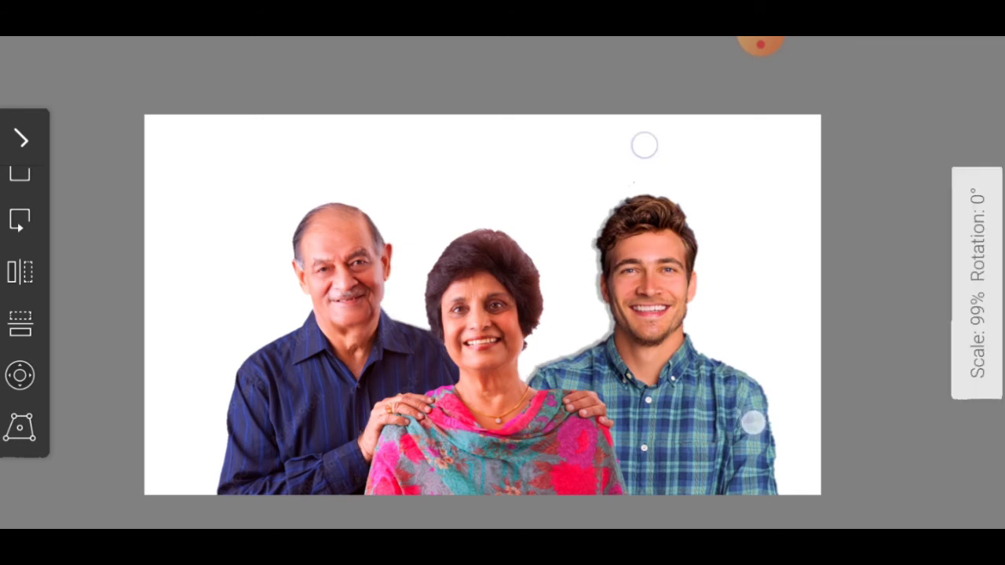
scroll(699, 289, "down", 2)
scroll(699, 289, "up", 3)
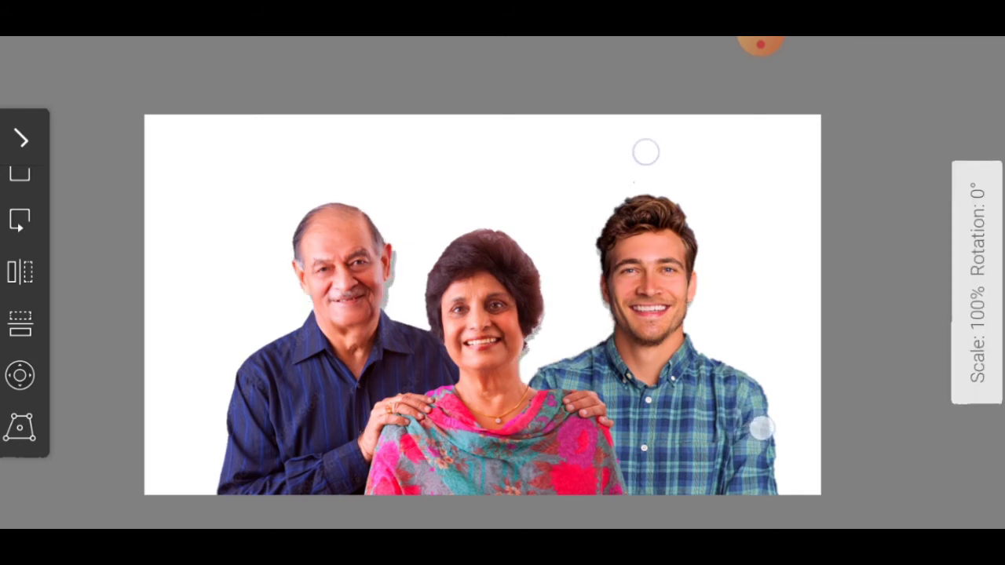
scroll(699, 289, "down", 2)
scroll(699, 289, "up", 1)
scroll(699, 289, "up", 3)
scroll(699, 289, "down", 1)
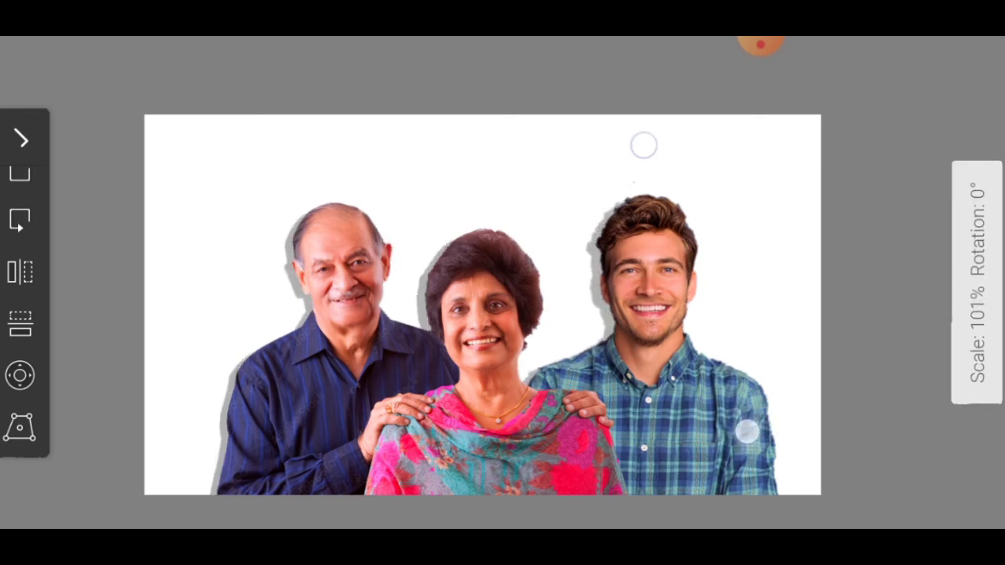
scroll(698, 289, "up", 3)
scroll(698, 288, "up", 4)
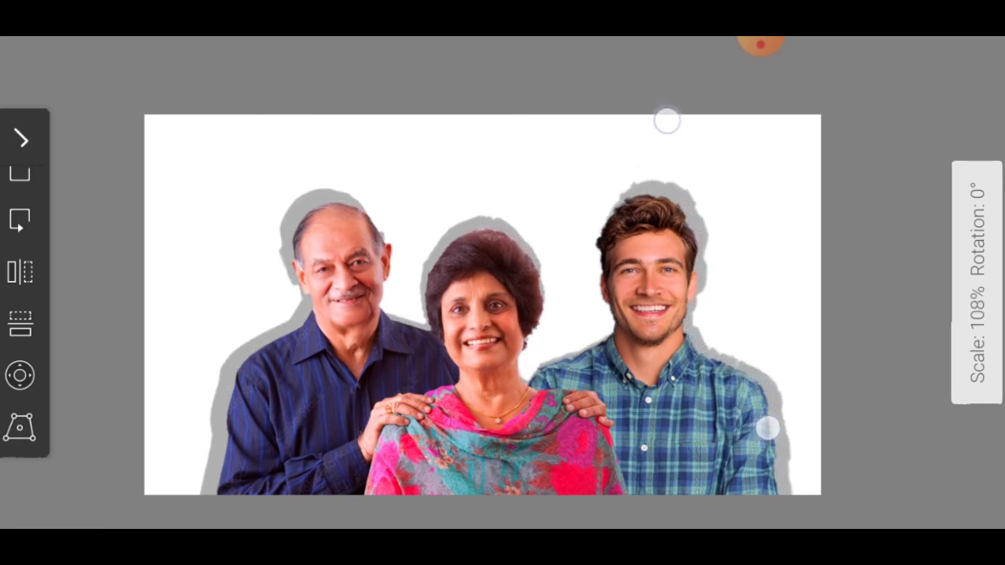
scroll(711, 273, "down", 1)
scroll(711, 273, "down", 3)
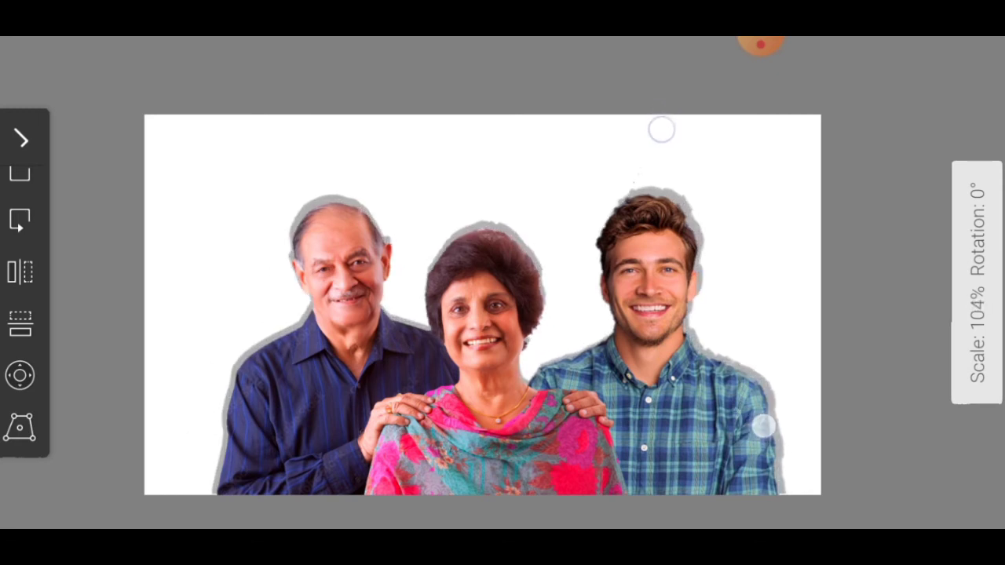
scroll(714, 278, "up", 1)
left_click(21, 139)
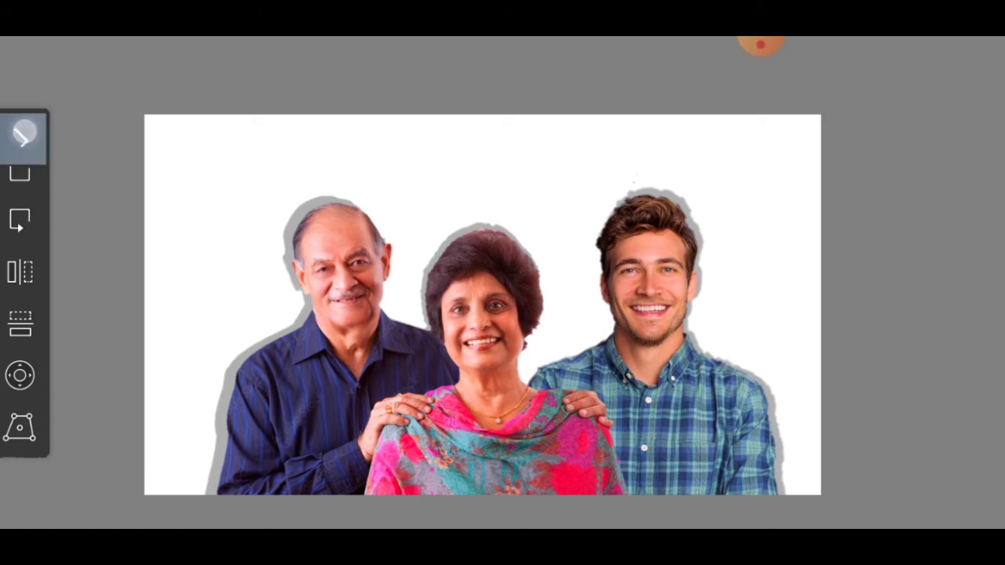
left_click(574, 85)
left_click_drag(352, 354, 351, 391)
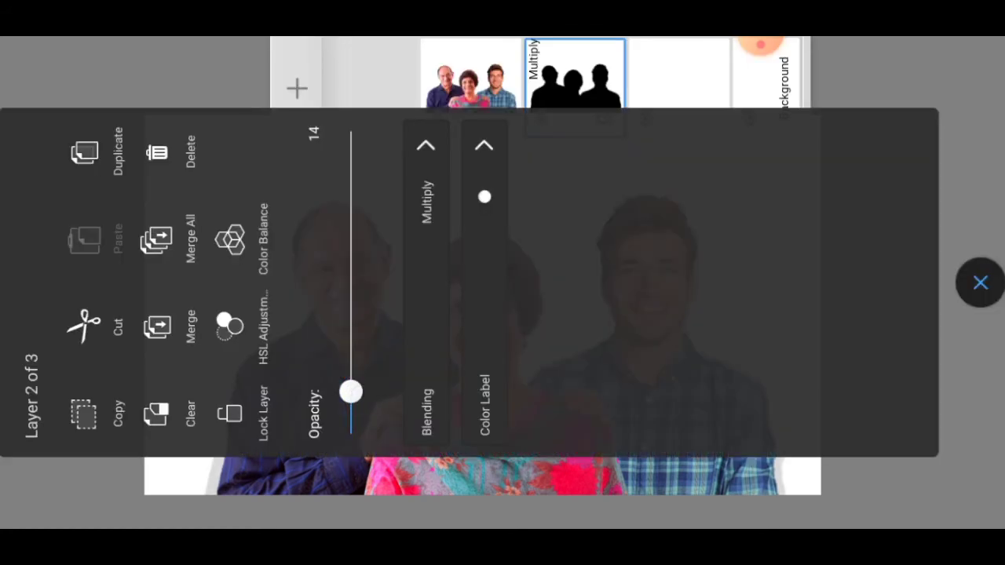
Step: Add a new empty layer just above the Background, beneath the Multiply shadow layer
left_click(979, 282)
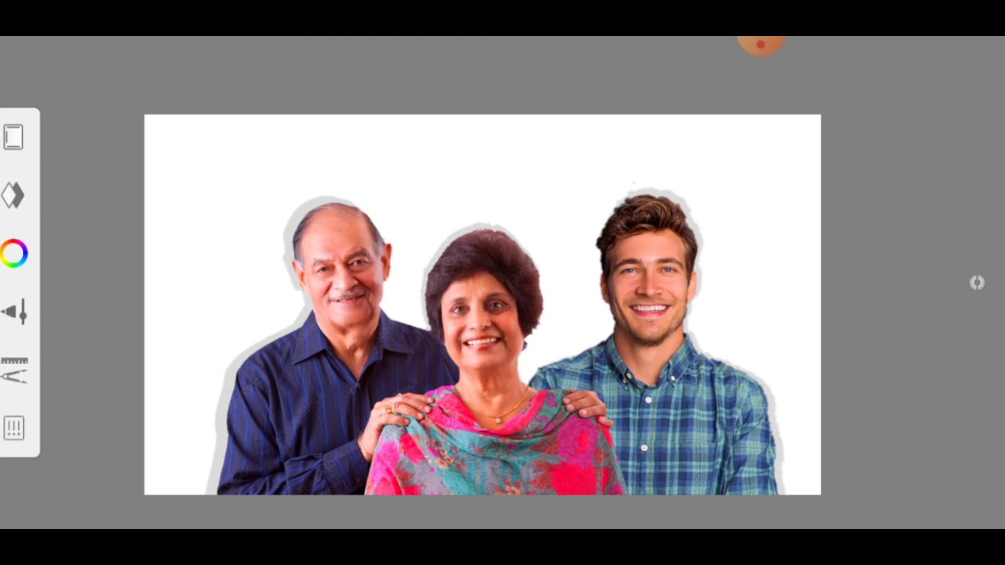
left_click(760, 44)
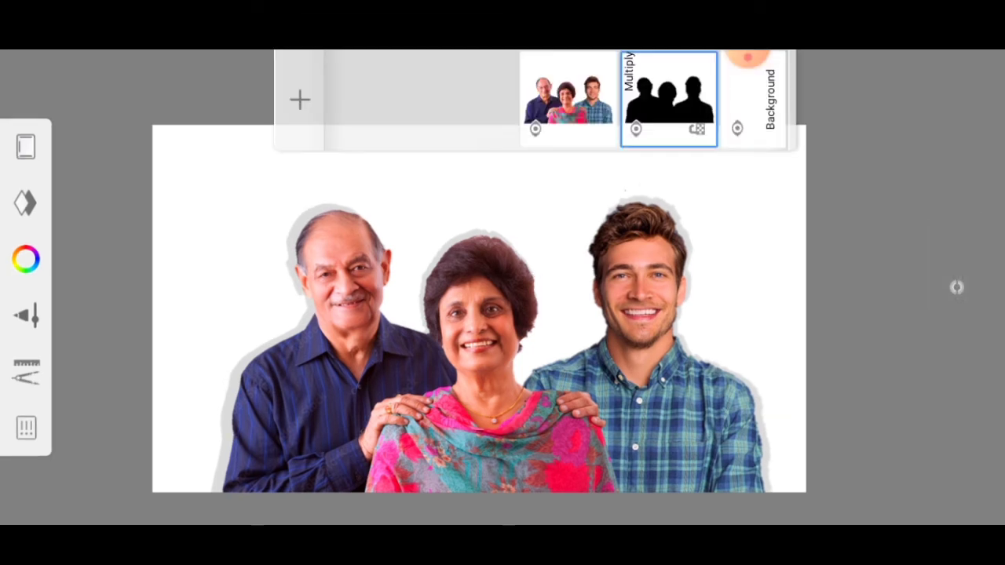
left_click(300, 100)
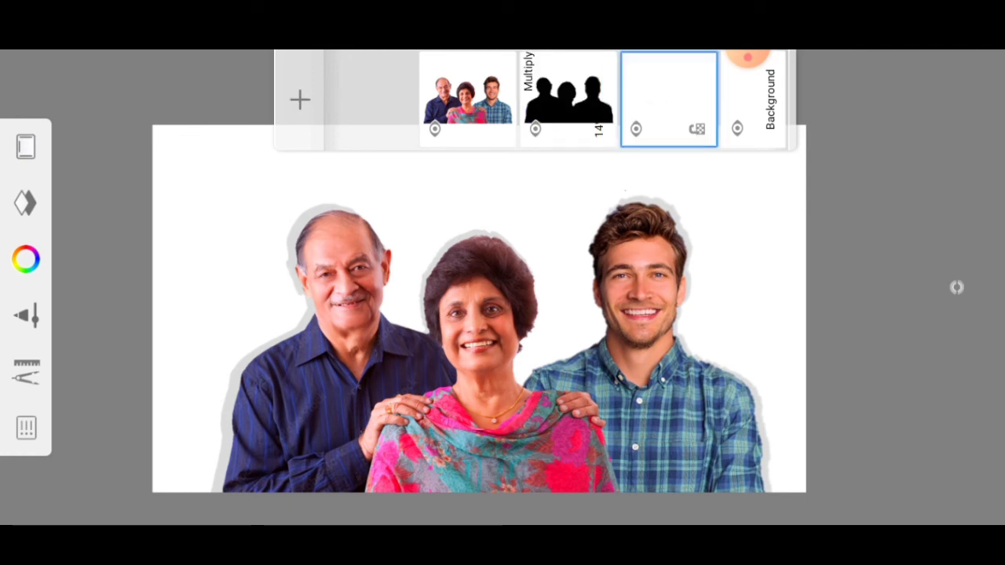
left_click(26, 369)
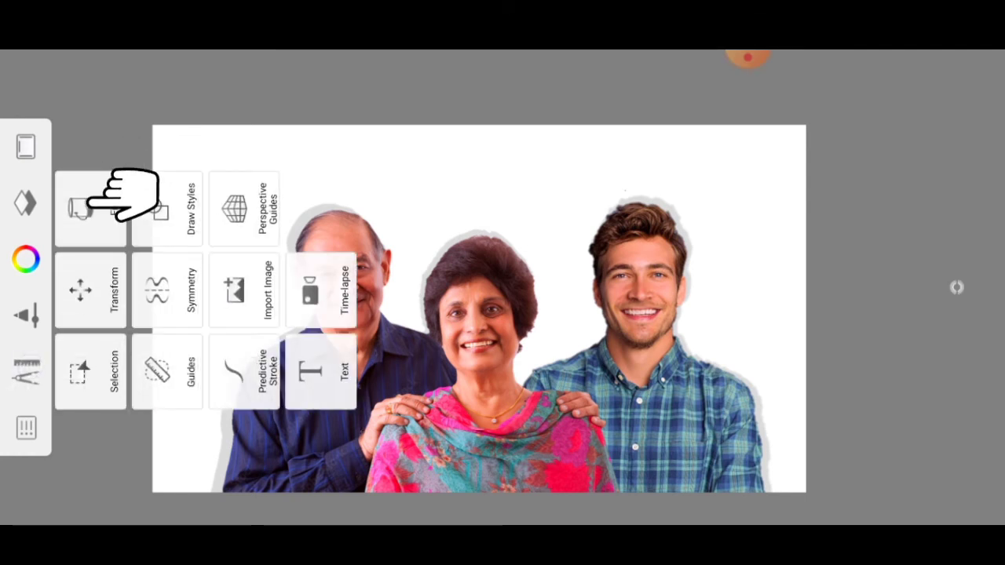
Step: Fill the new layer with a large radial gradient, a white glow fading to black
left_click(88, 201)
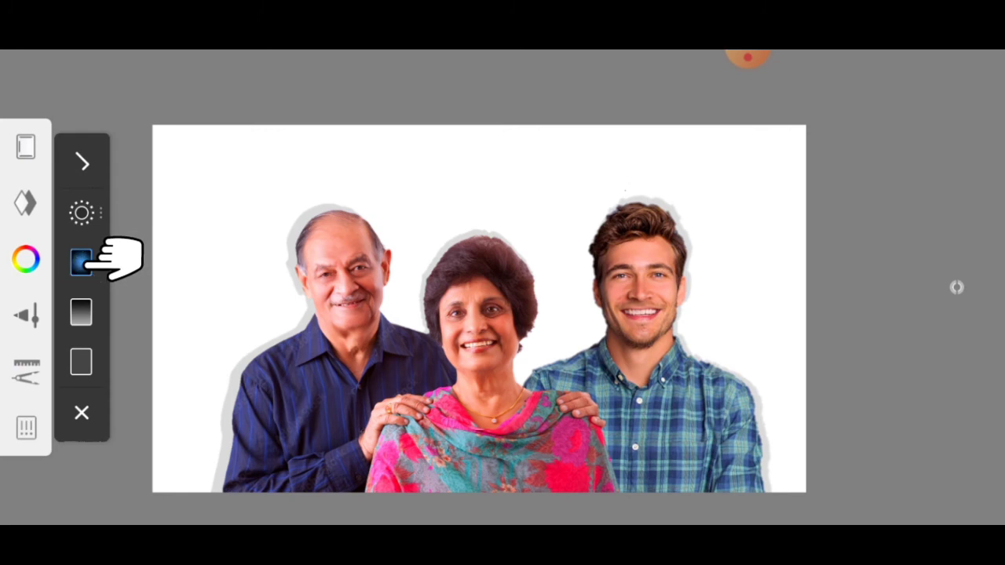
left_click_drag(414, 199, 511, 276)
left_click_drag(415, 198, 441, 214)
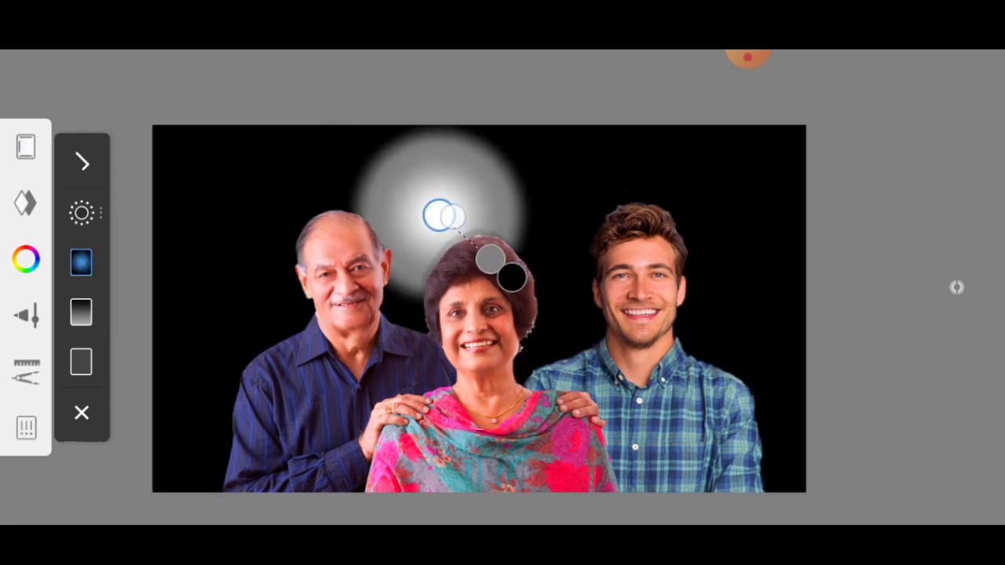
mouse_move(529, 269)
left_mouse_down()
mouse_move(552, 337)
mouse_move(578, 359)
left_mouse_up()
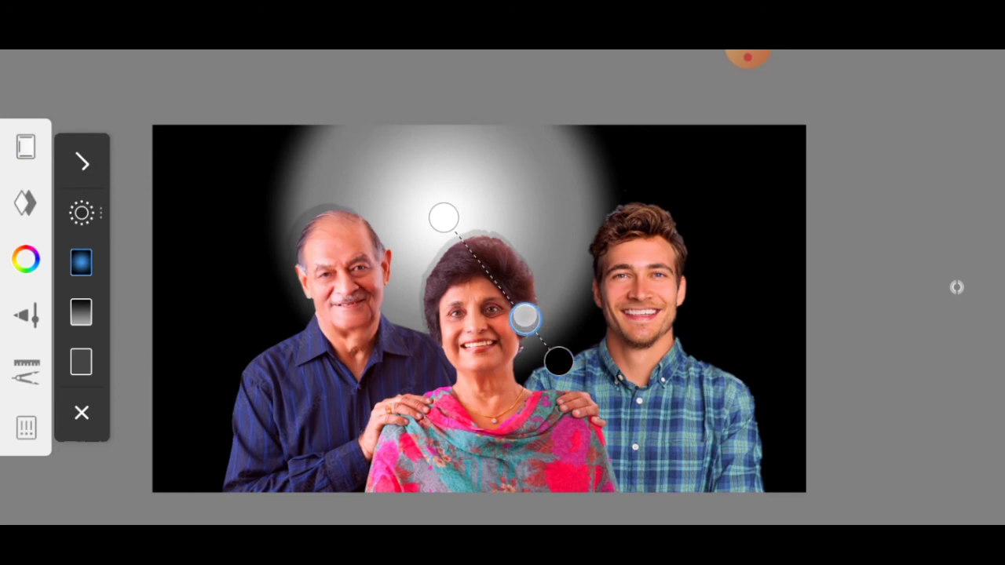
Step: Recolour the gradient's middle stop to cyan, HSL 194/100/50
left_click(597, 259)
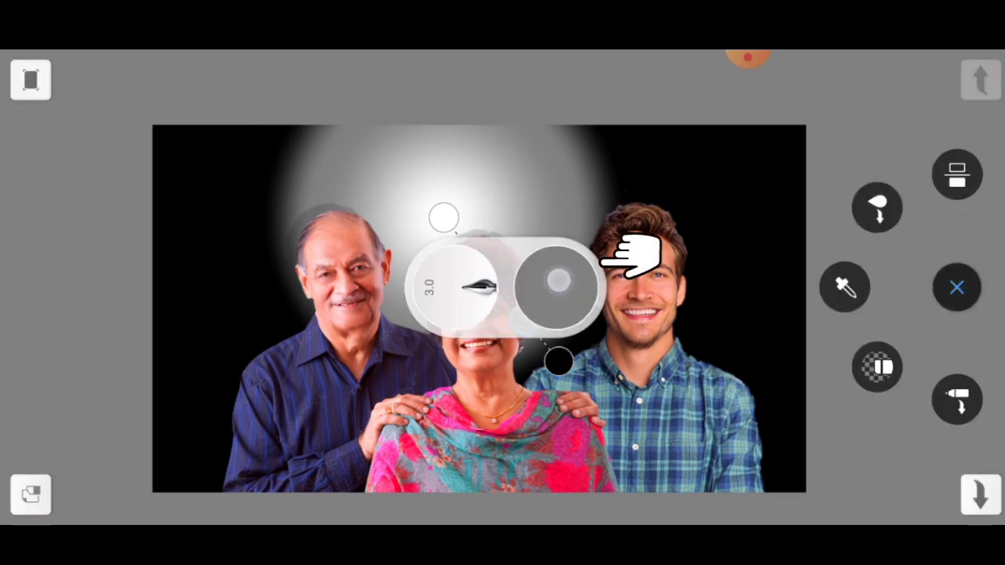
left_click_drag(288, 376, 350, 377)
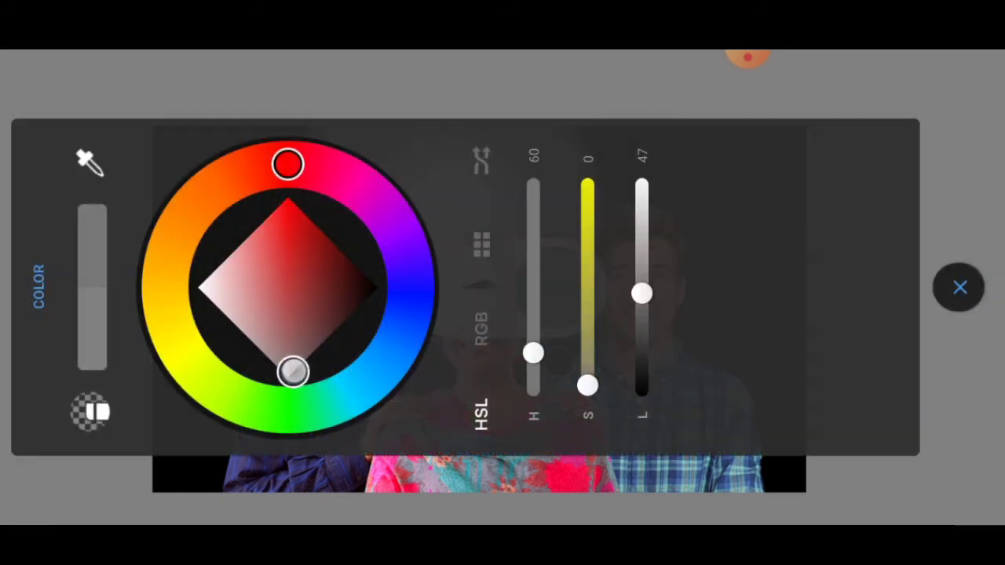
left_click(357, 388)
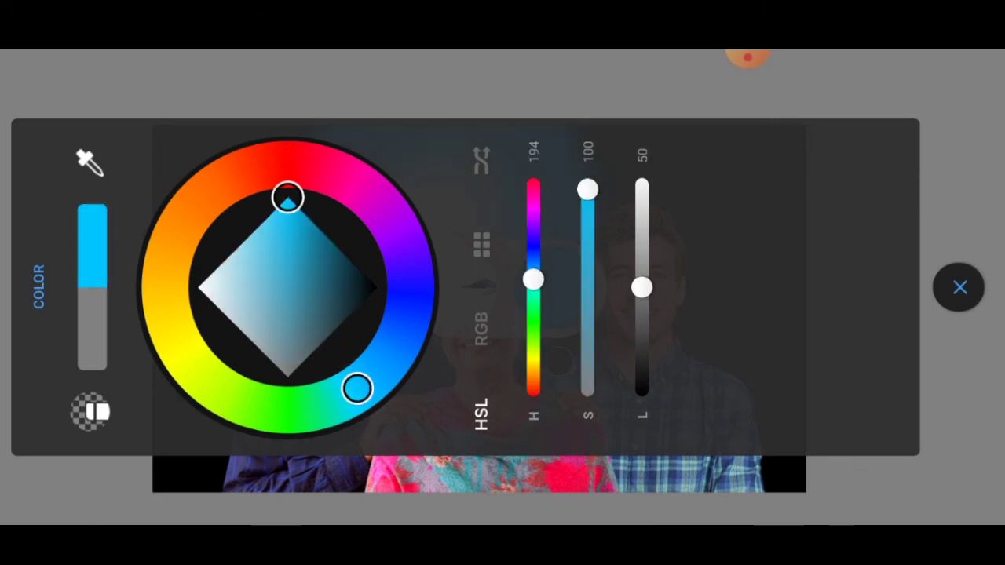
left_click(959, 287)
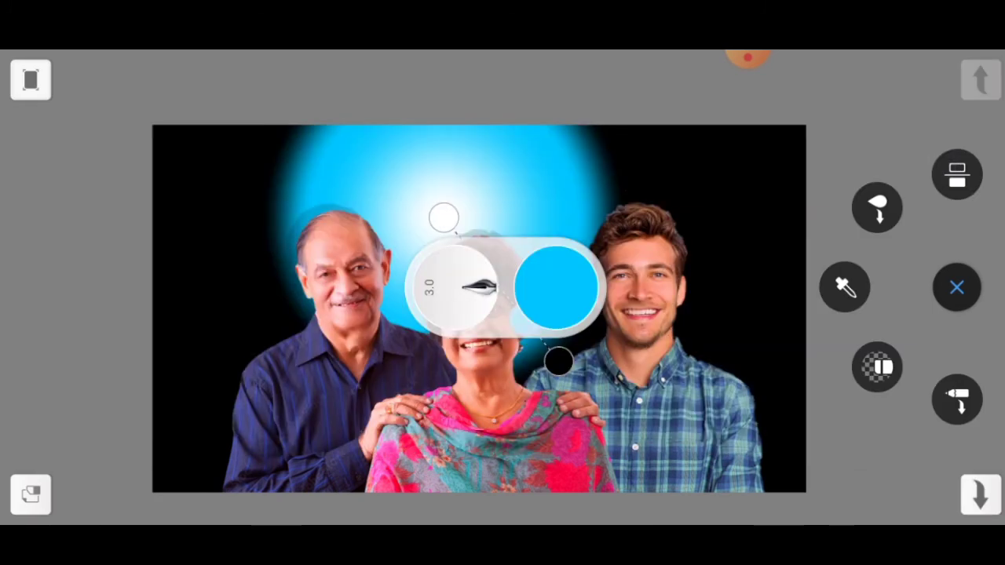
left_click(956, 287)
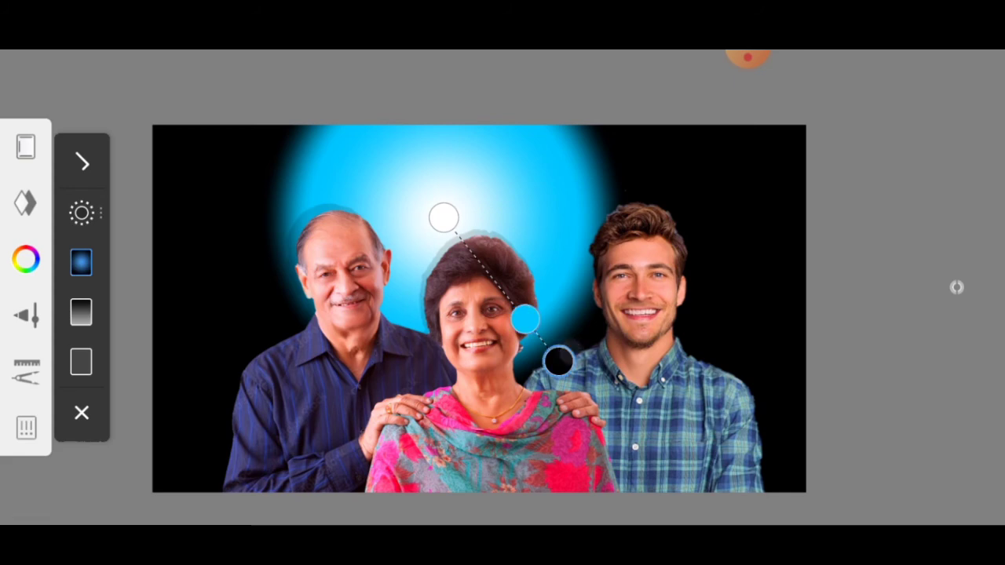
Step: Recolour the black outer stop to bright blue, HSL 234/100/50, and widen the glow
left_click(557, 362)
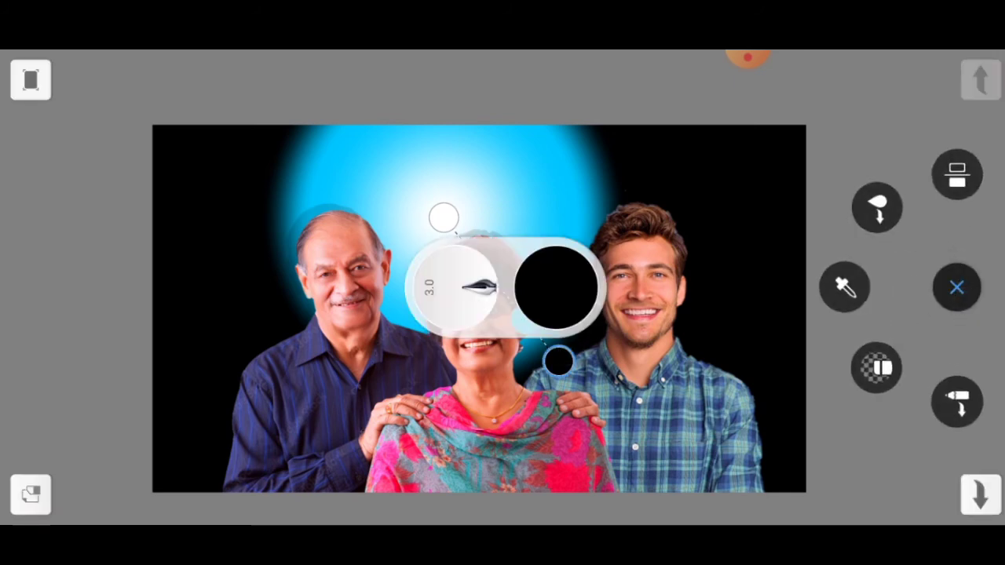
left_click(527, 287)
left_click(409, 289)
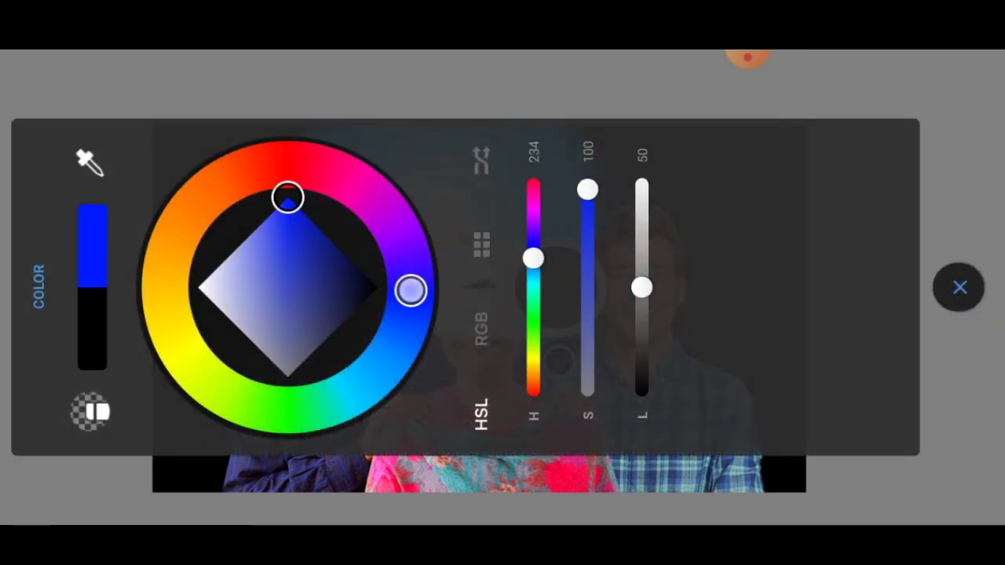
left_click(959, 288)
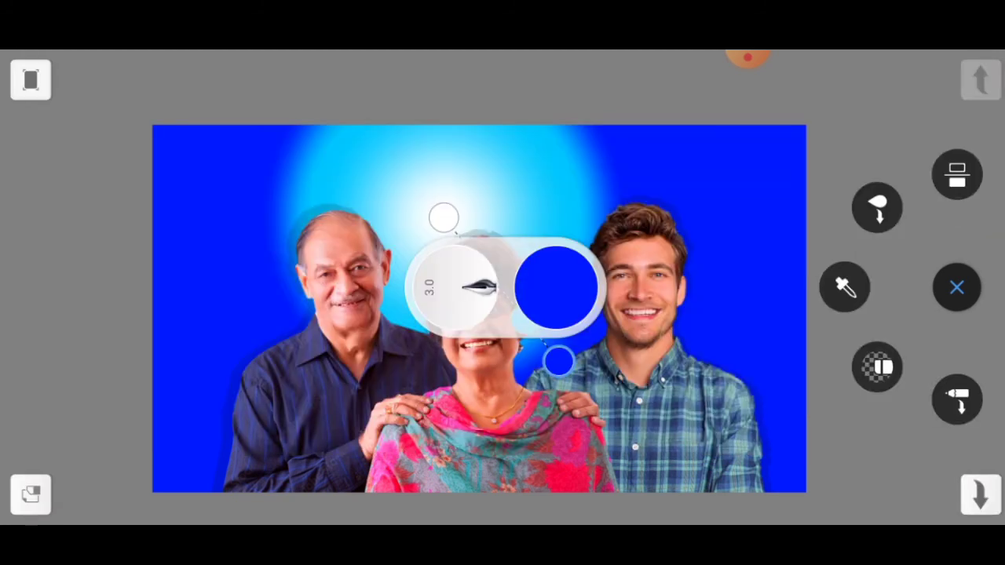
left_click(957, 287)
left_click_drag(559, 360, 581, 408)
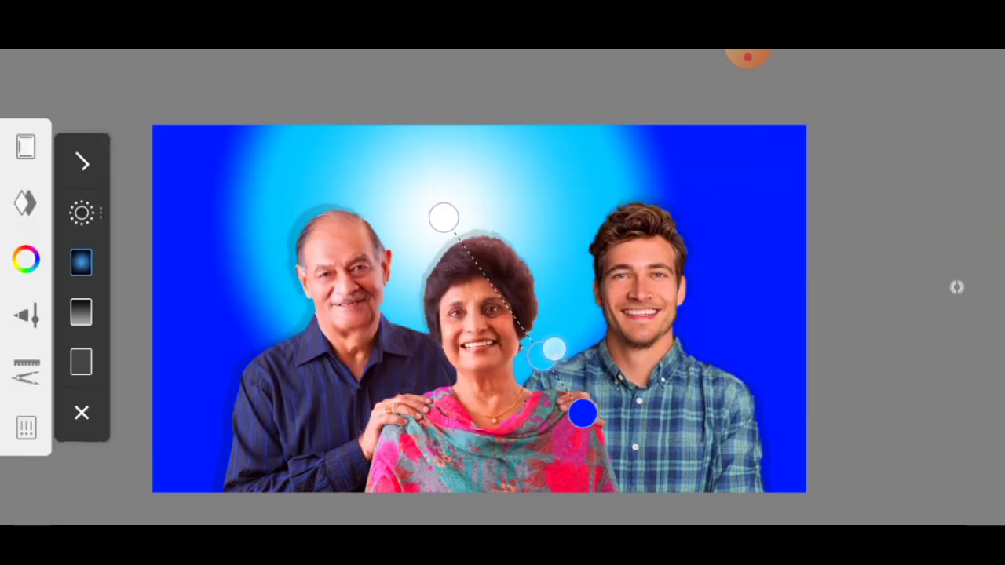
Step: Centre the cyan glow on the woman's face, spread it outward to blue, and apply the fill
left_click_drag(553, 351, 567, 386)
left_click_drag(444, 218, 425, 297)
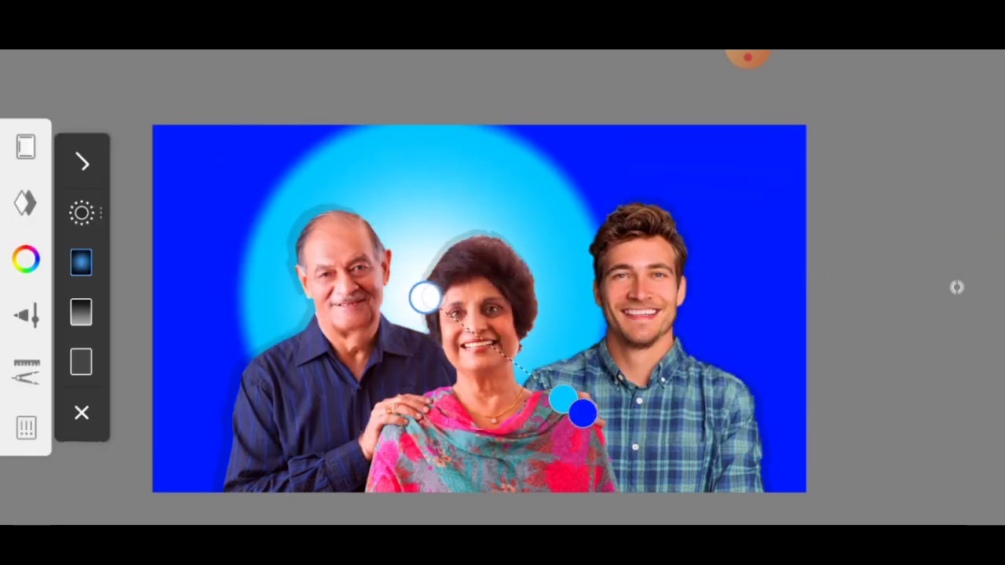
mouse_move(582, 413)
left_mouse_down()
mouse_move(652, 447)
mouse_move(765, 443)
mouse_move(741, 448)
mouse_move(631, 399)
left_mouse_up()
mouse_move(740, 449)
left_mouse_down()
mouse_move(866, 431)
mouse_move(855, 432)
left_mouse_up()
mouse_move(425, 297)
left_mouse_down()
mouse_move(464, 294)
mouse_move(452, 296)
left_mouse_up()
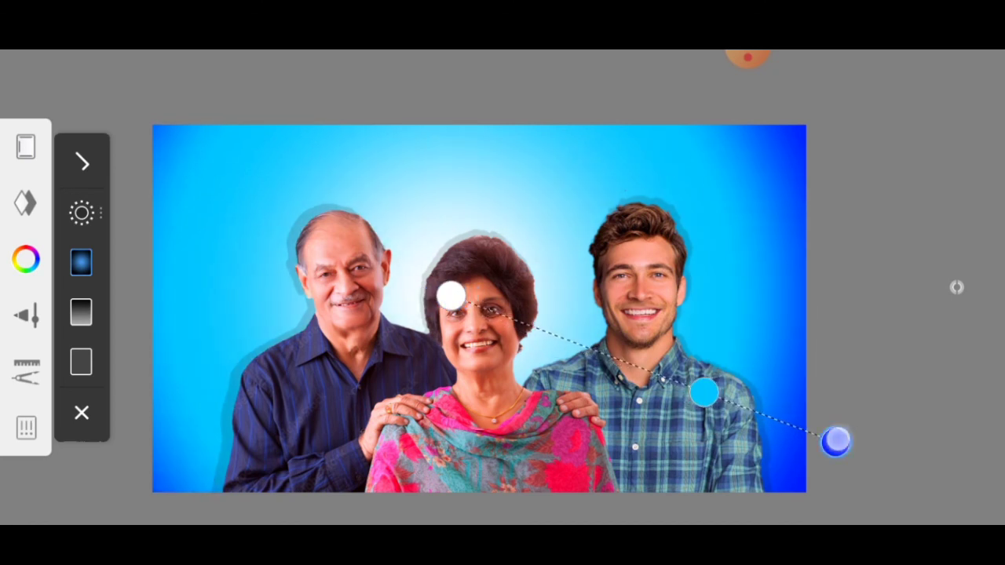
mouse_move(835, 443)
left_mouse_down()
mouse_move(796, 444)
mouse_move(812, 443)
left_mouse_up()
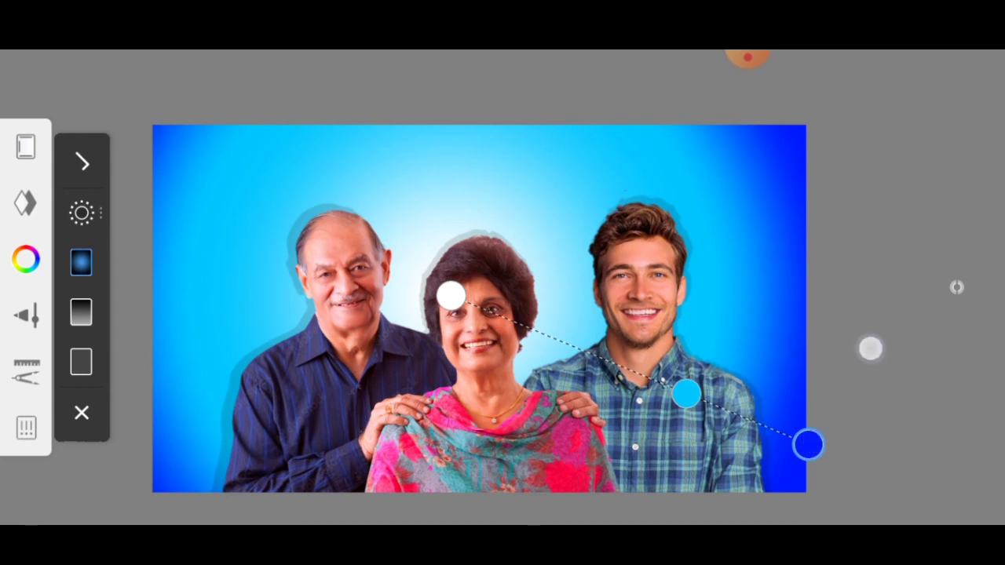
left_click(81, 162)
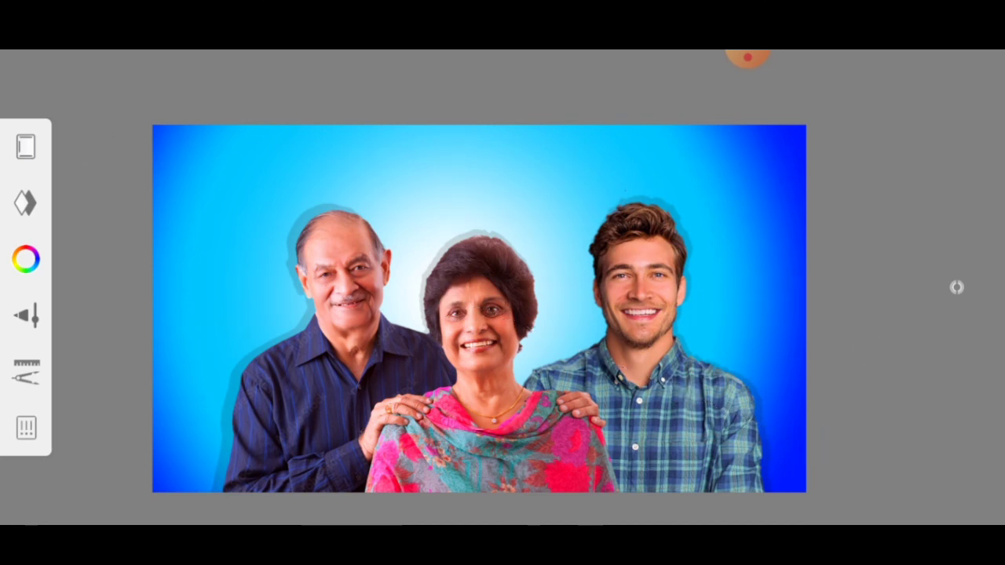
left_click_drag(678, 252, 740, 219)
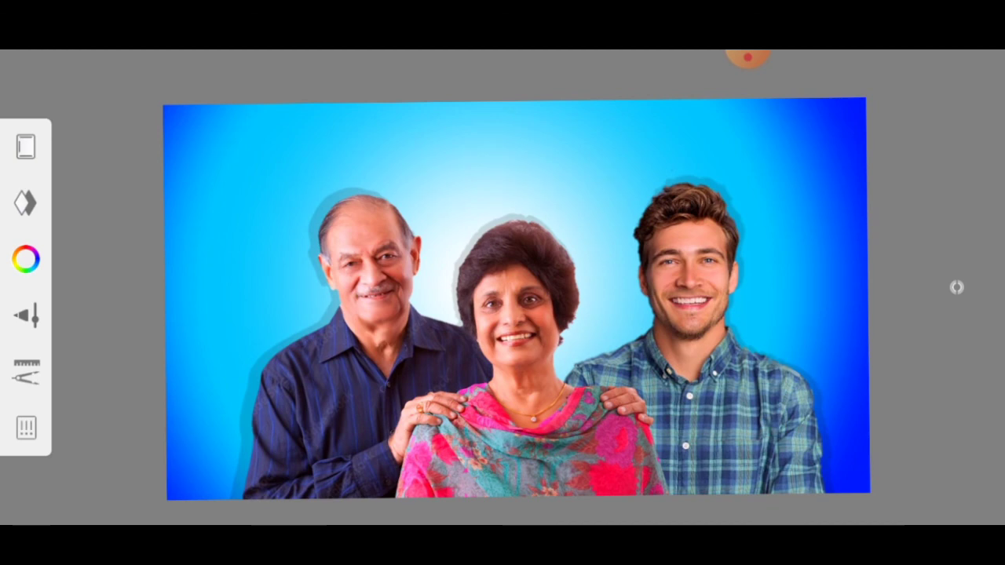
Step: Merge the people, shadow and gradient layers into a single layer
left_click(25, 203)
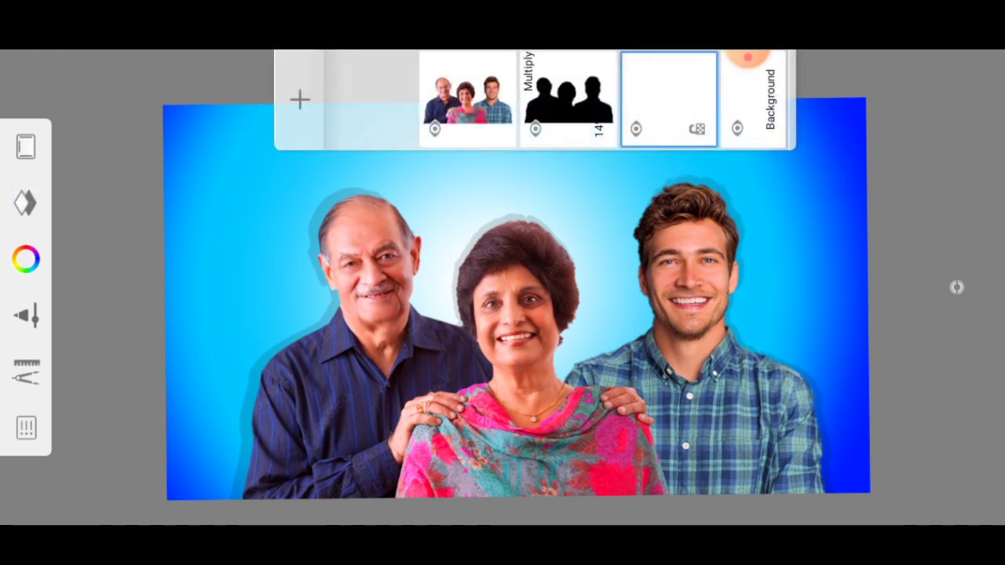
left_click(468, 98)
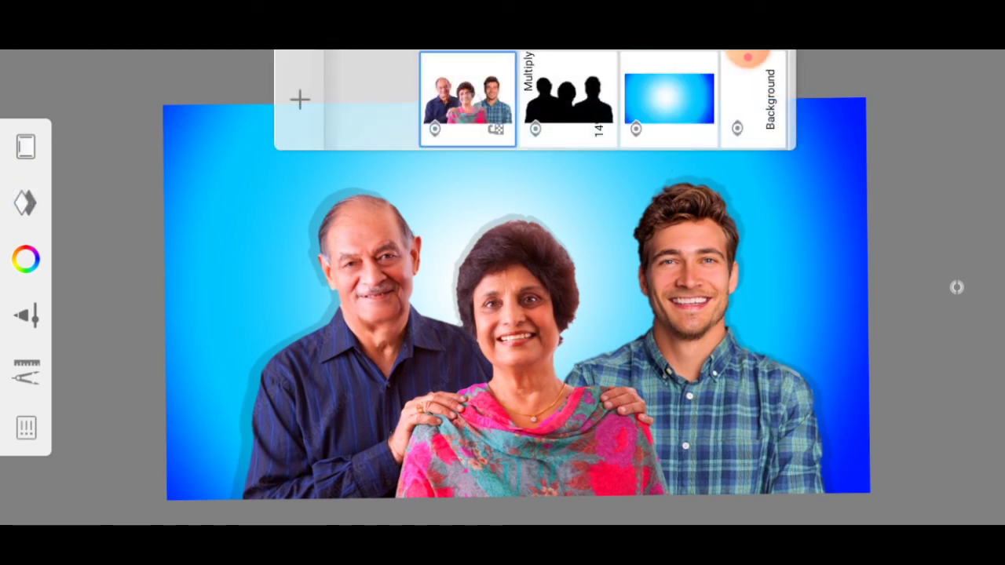
left_click(462, 119)
left_click(164, 246)
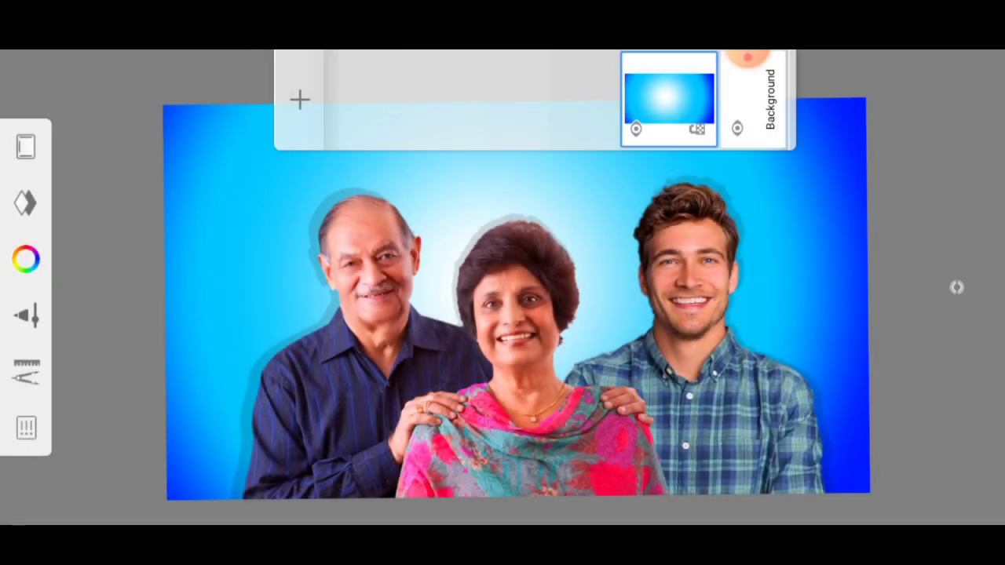
Step: Start saving the merged picture to the device via Share
left_click(26, 424)
left_click(557, 343)
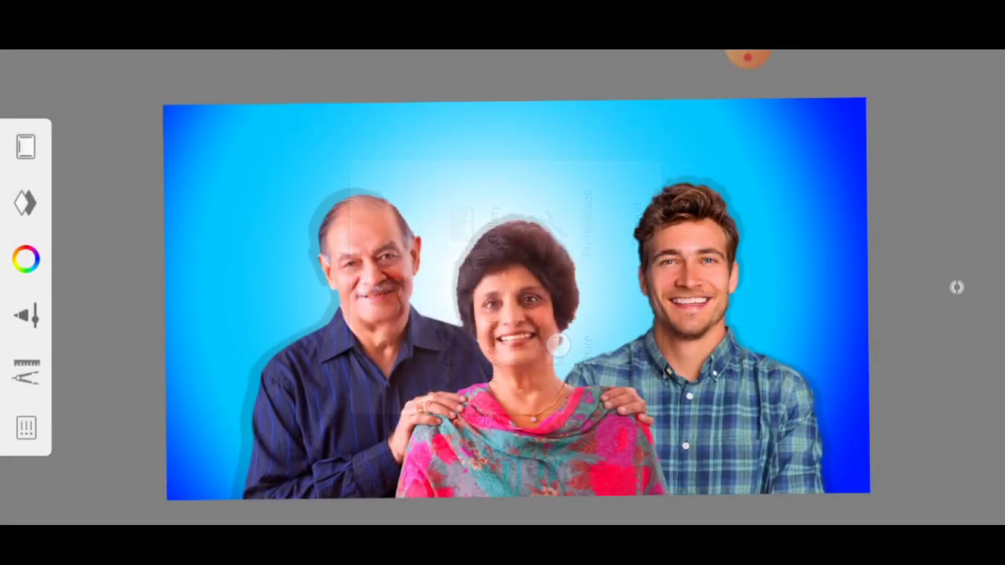
left_click(508, 263)
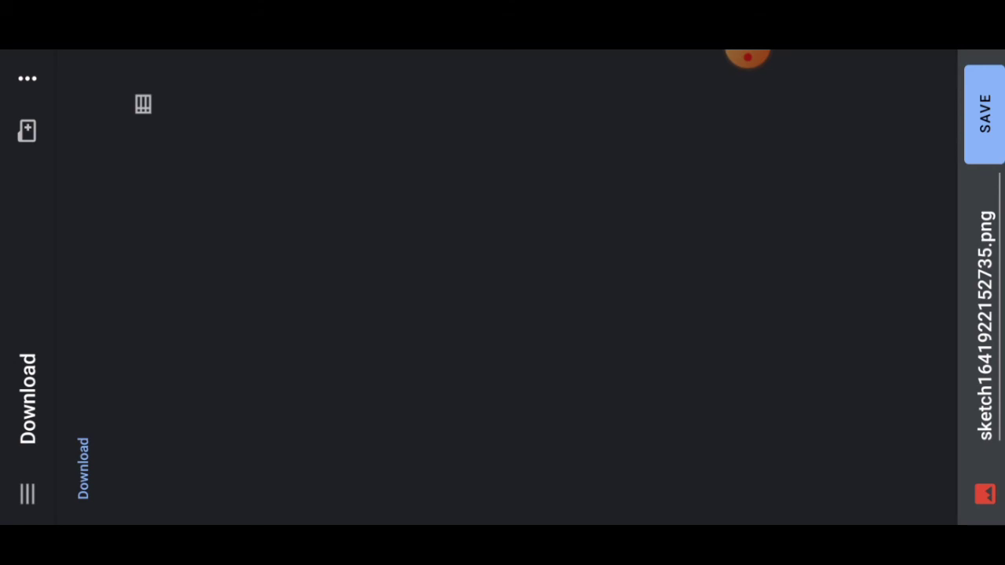
Step: Save the image as sketch1641922152735.png in the Download folder
left_click(985, 114)
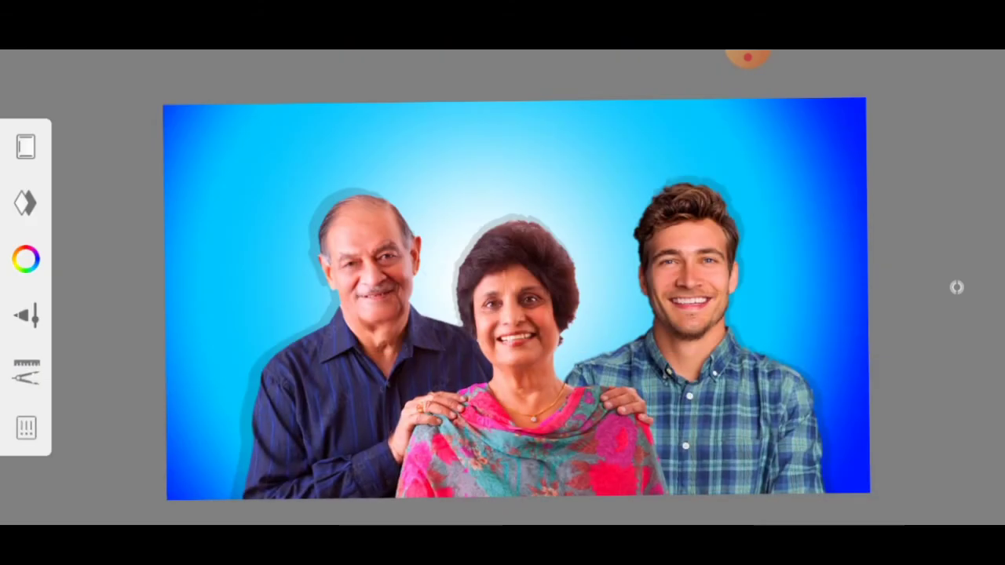